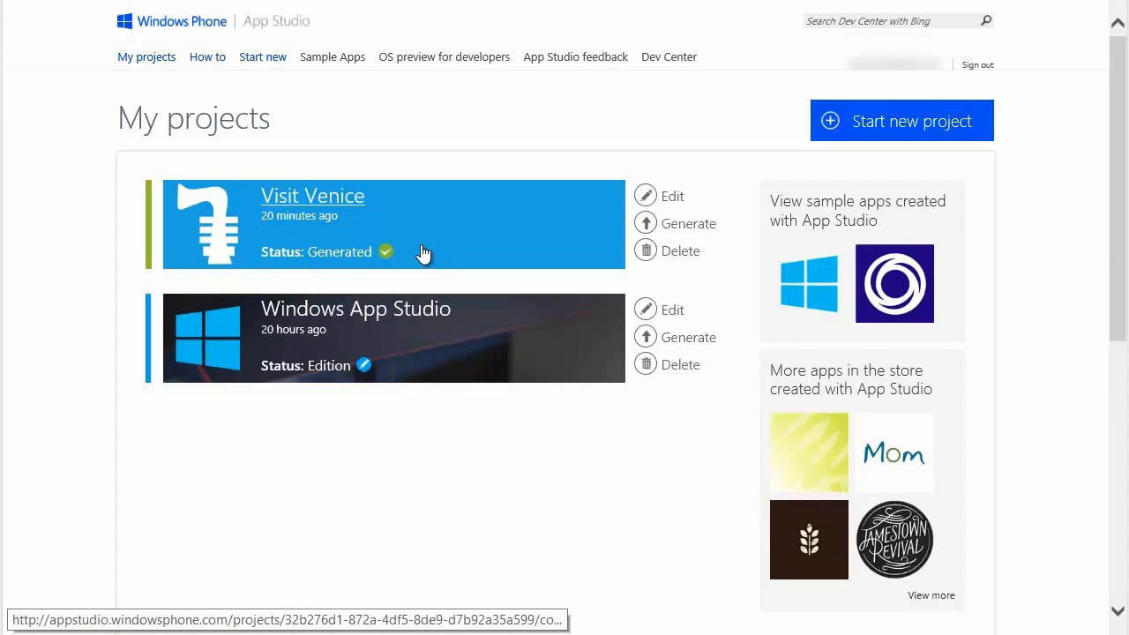
Open the Visit Venice project and view its Pictures section in the Windows preview, returning to the main sections.
{"action": "left_click", "coordinate": [358, 206]}
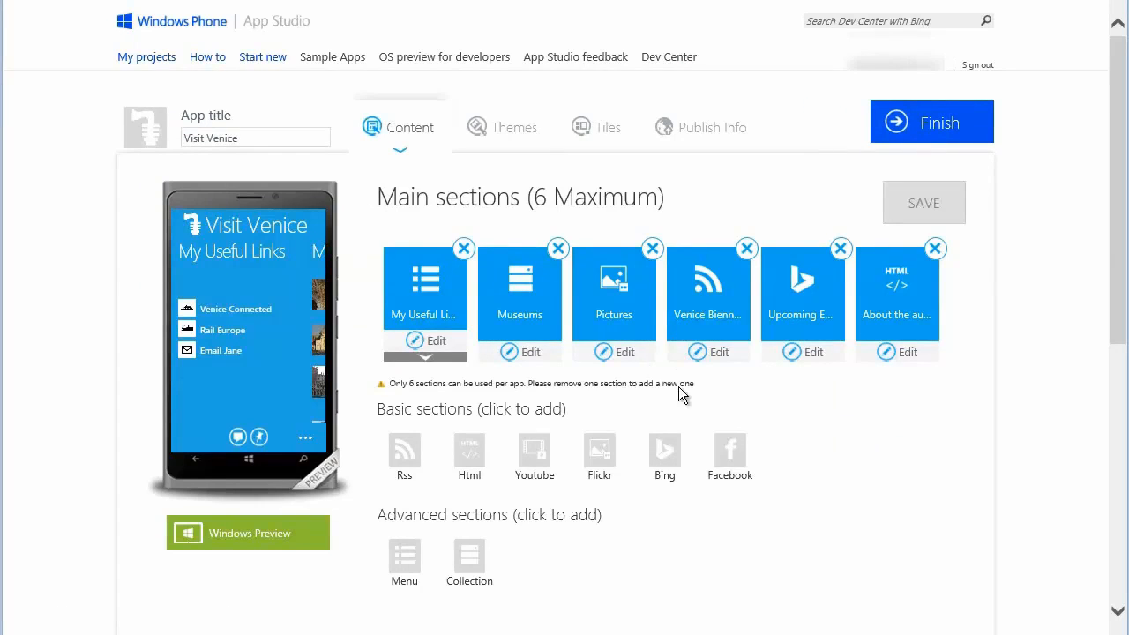
{"action": "left_click", "coordinate": [625, 323]}
{"action": "left_click", "coordinate": [269, 535]}
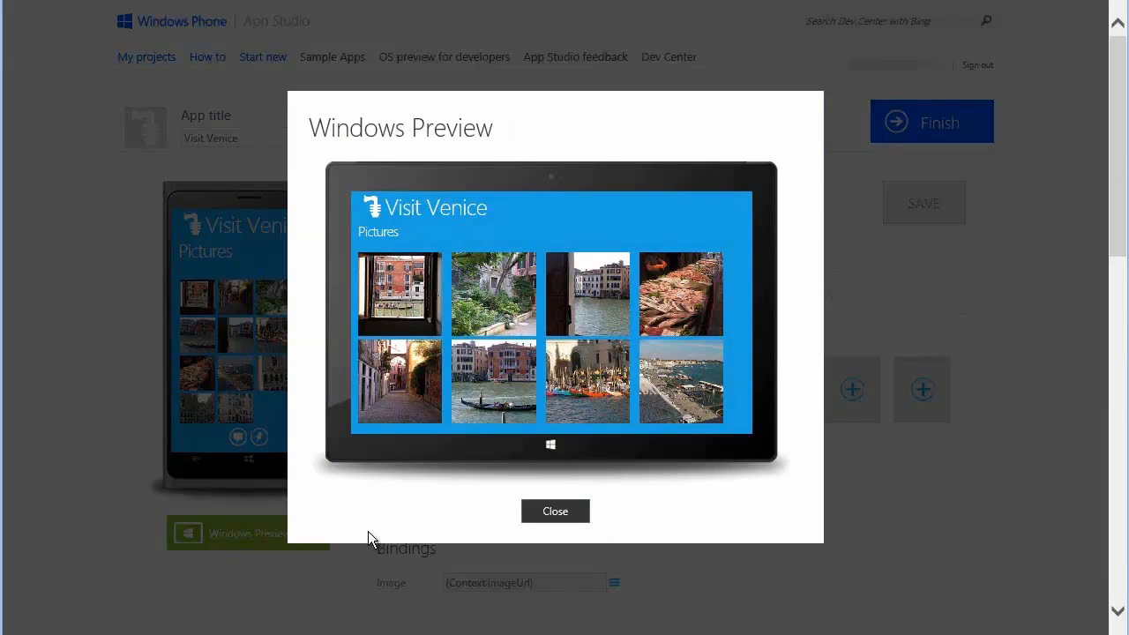
{"action": "left_click", "coordinate": [555, 512]}
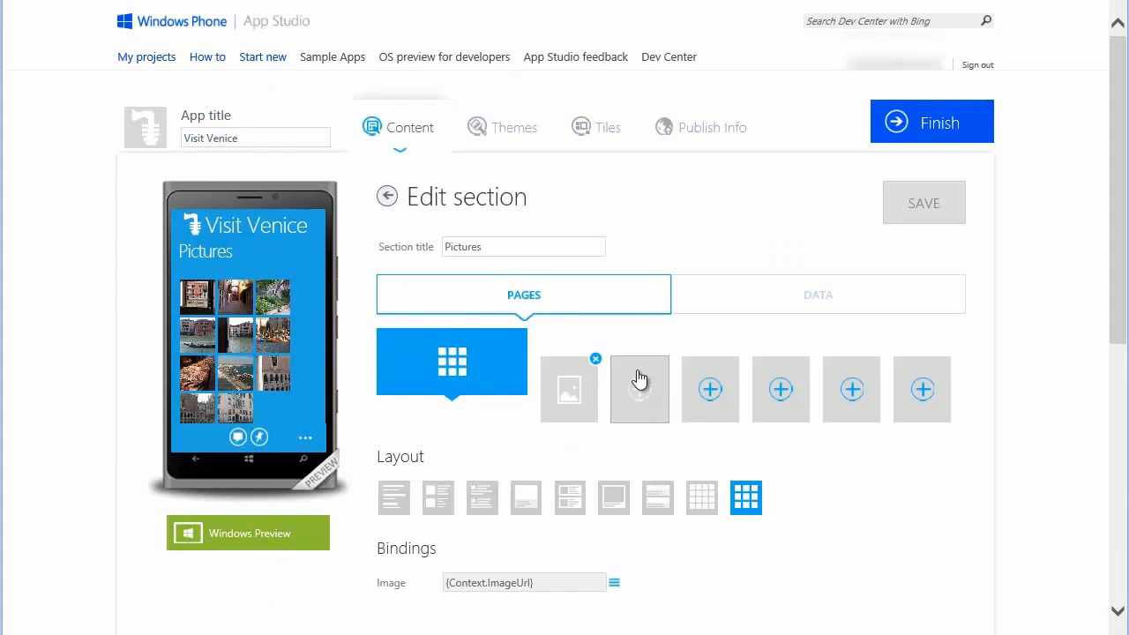
{"action": "left_click", "coordinate": [388, 197]}
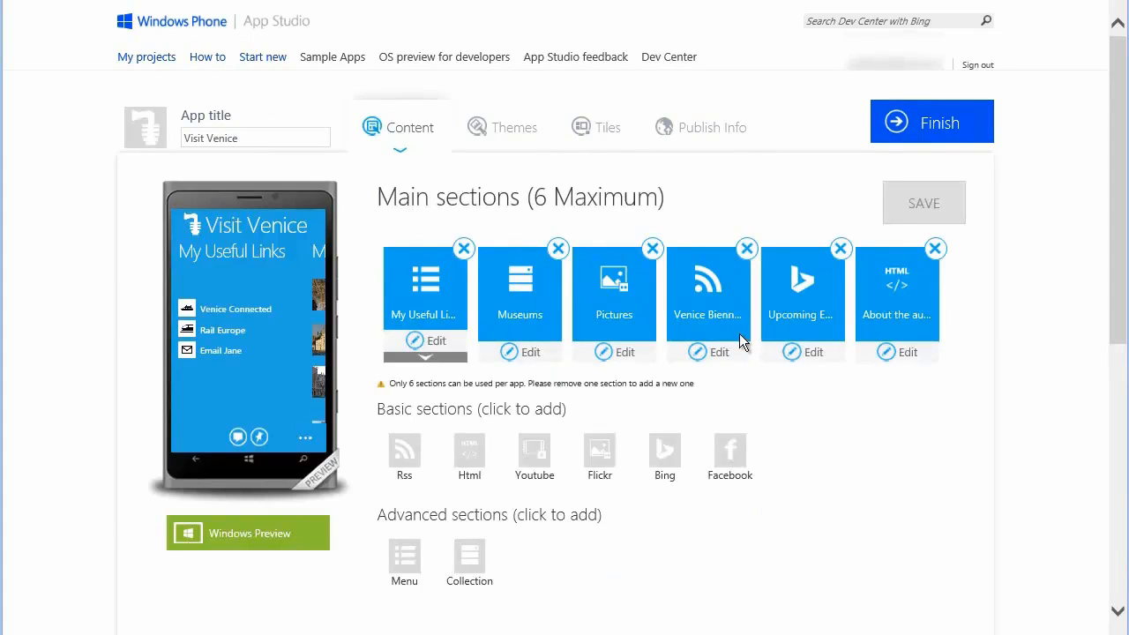
View the Venice Biennale section in the Windows preview and return to the main sections.
{"action": "left_click", "coordinate": [732, 322]}
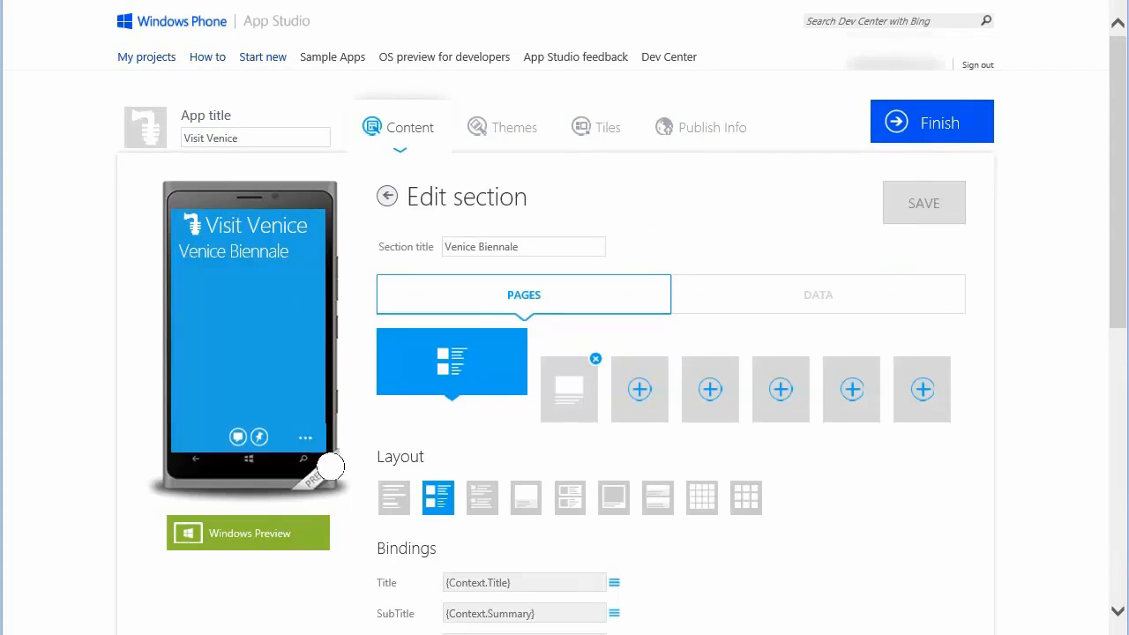
{"action": "left_click", "coordinate": [283, 533]}
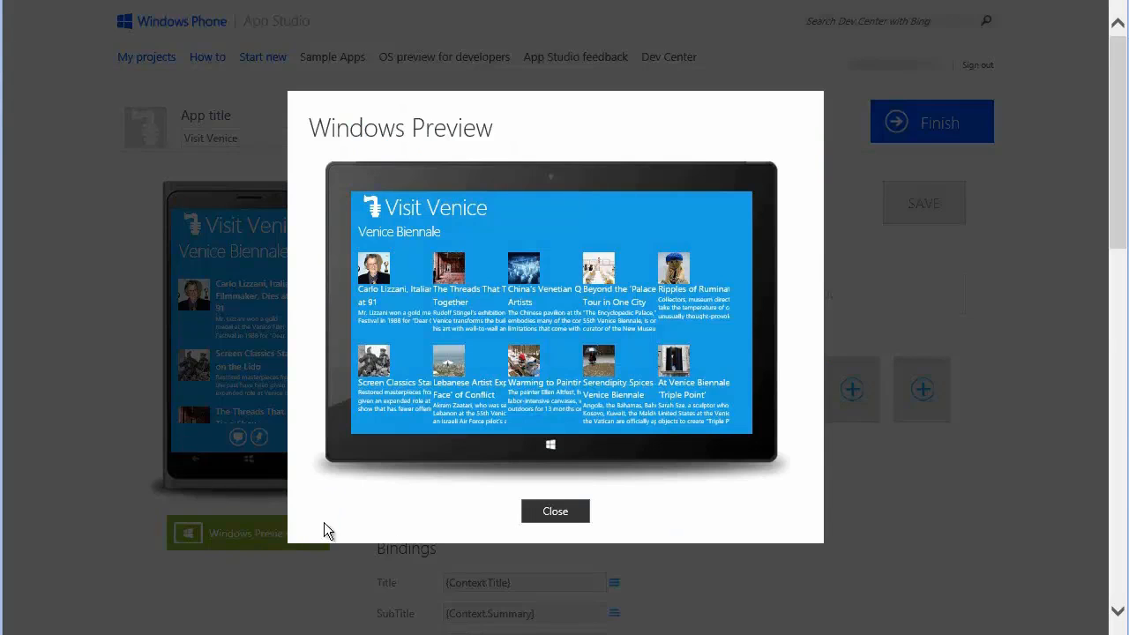
{"action": "left_click", "coordinate": [555, 513]}
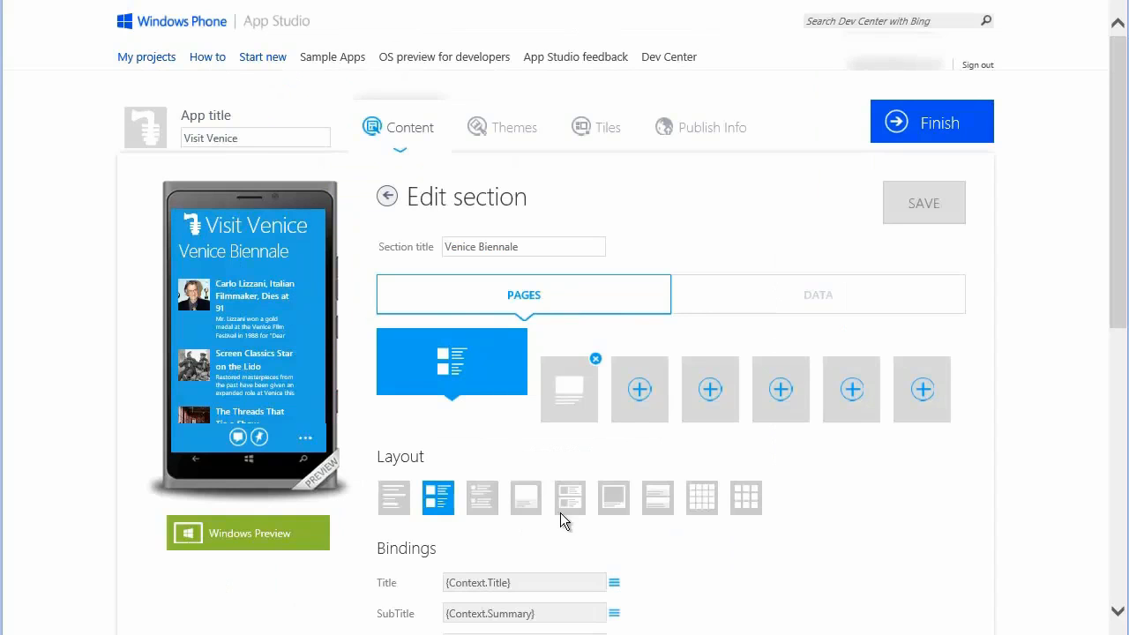
{"action": "left_click", "coordinate": [387, 196]}
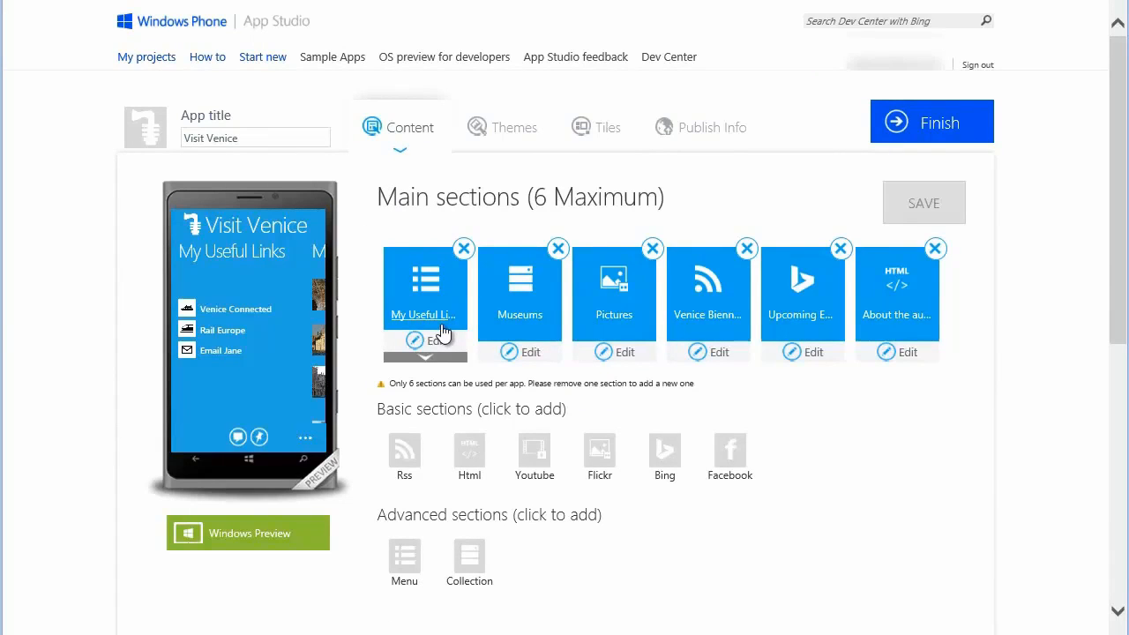
View the My Useful Links section in the Windows preview and return to the main sections.
{"action": "left_click", "coordinate": [442, 322]}
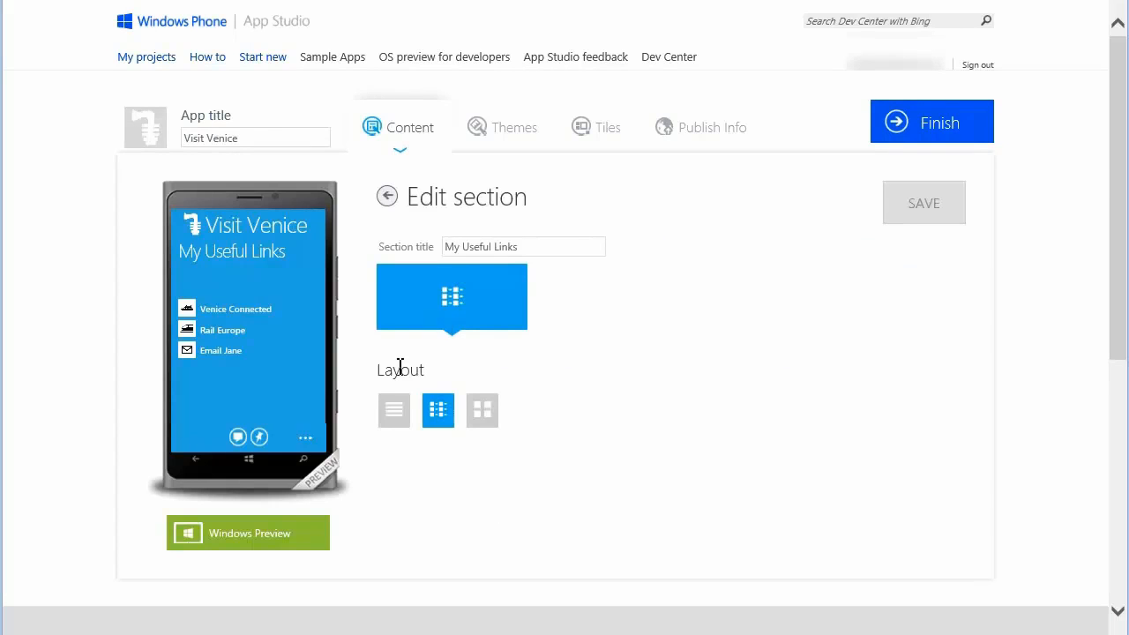
{"action": "left_click", "coordinate": [271, 539]}
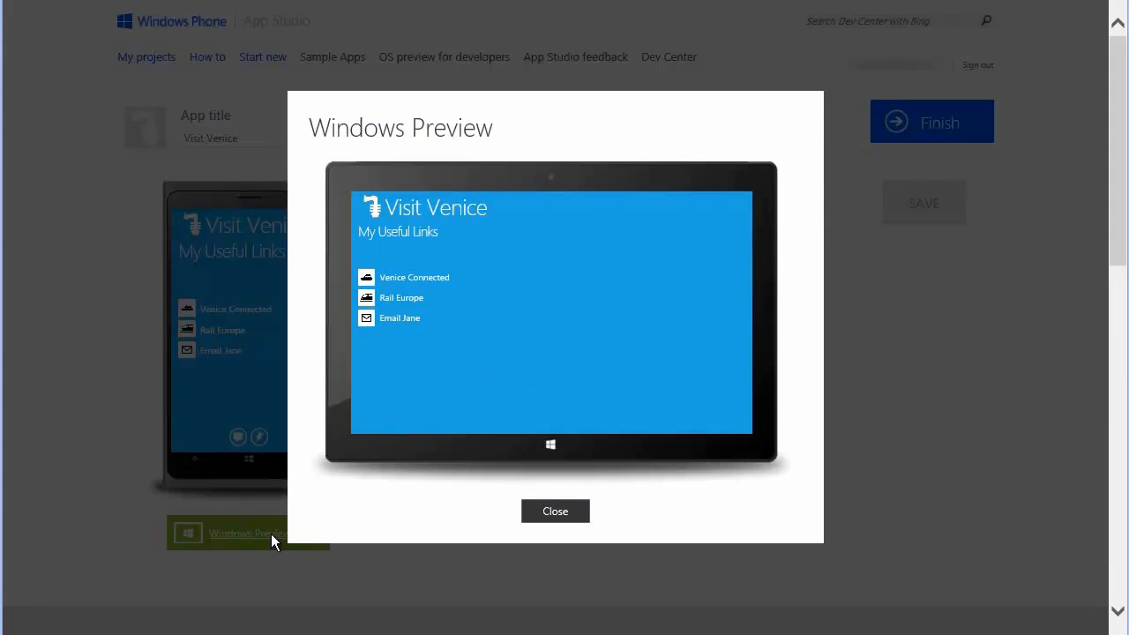
{"action": "left_click", "coordinate": [555, 513]}
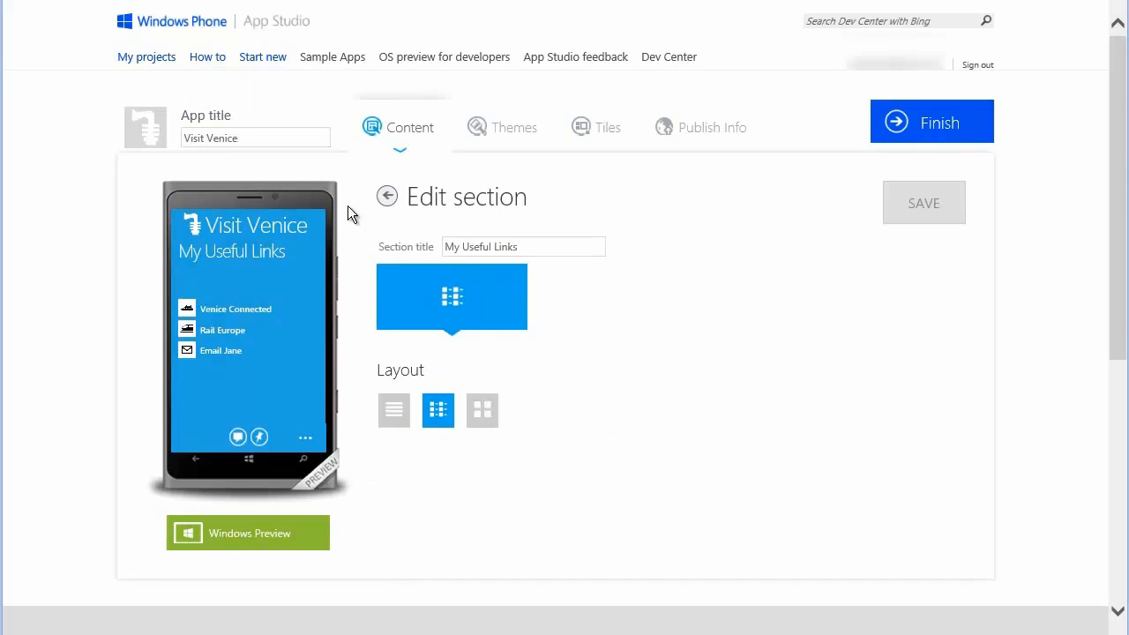
{"action": "left_click", "coordinate": [387, 197]}
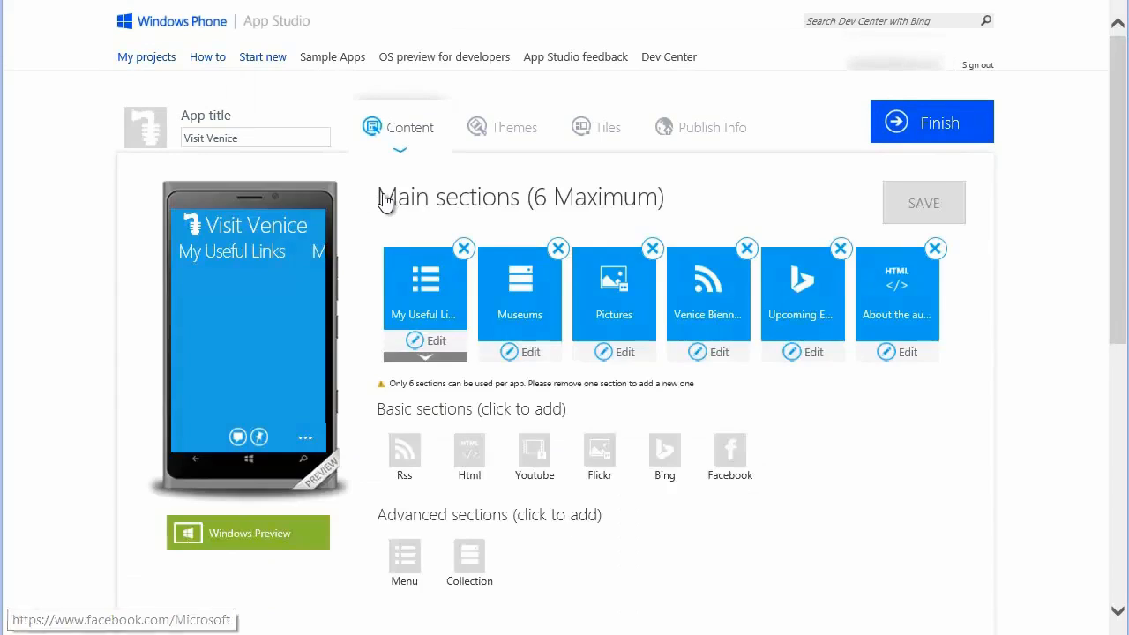
Add an HTTP MenuAction named "Official City of Venice Site" to My Useful Links, using the copied comune.venezia web address.
{"action": "left_click", "coordinate": [449, 359]}
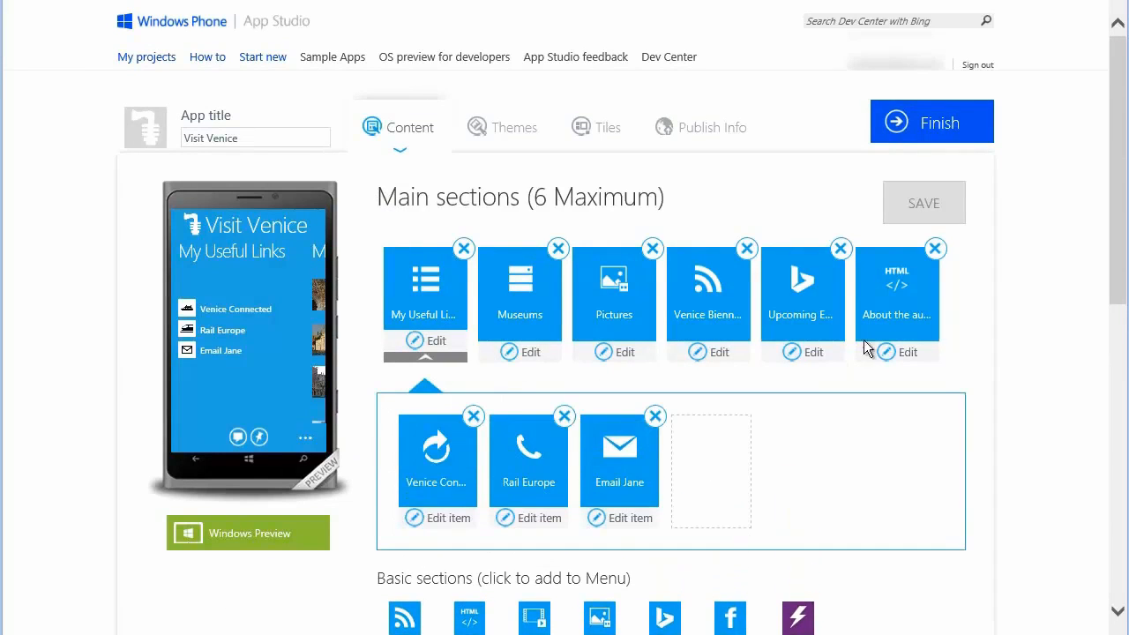
{"action": "left_click_drag", "start_coordinate": [1117, 276], "coordinate": [1110, 376]}
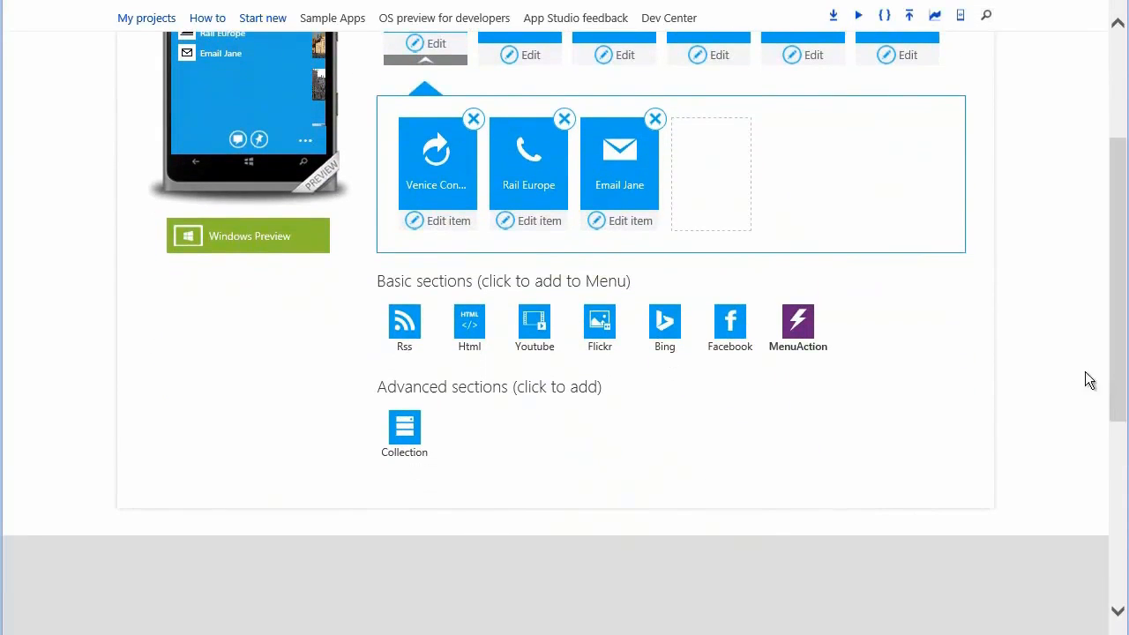
{"action": "left_click", "coordinate": [796, 325]}
{"action": "type", "text": "Official City of Venice Site"}
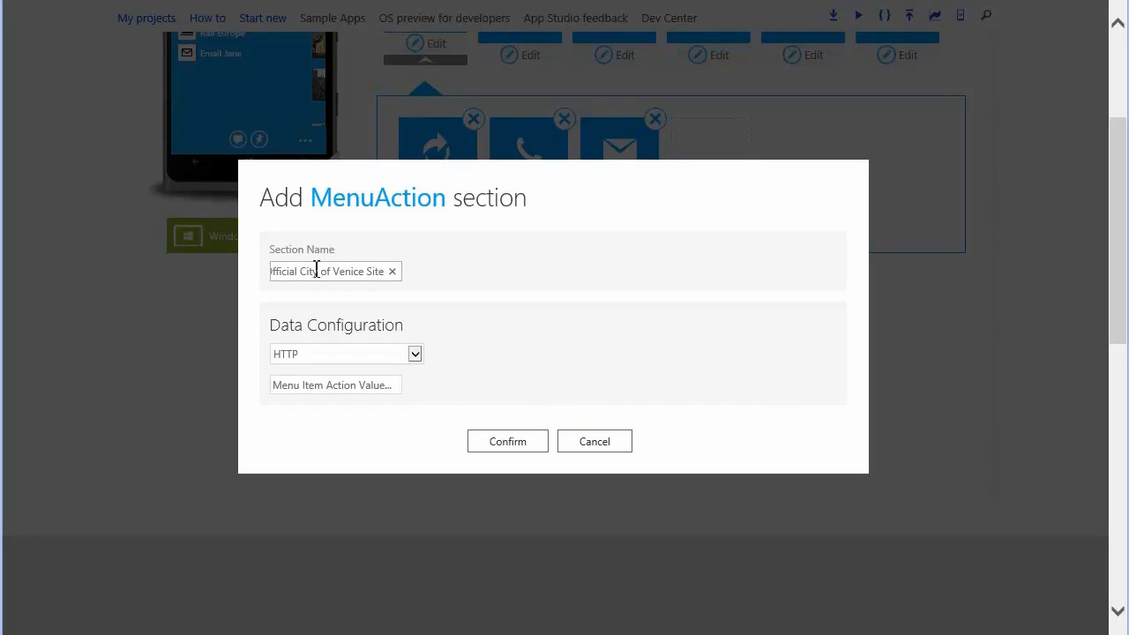
{"action": "left_click", "coordinate": [324, 388]}
{"action": "key", "text": "ctrl+v"}
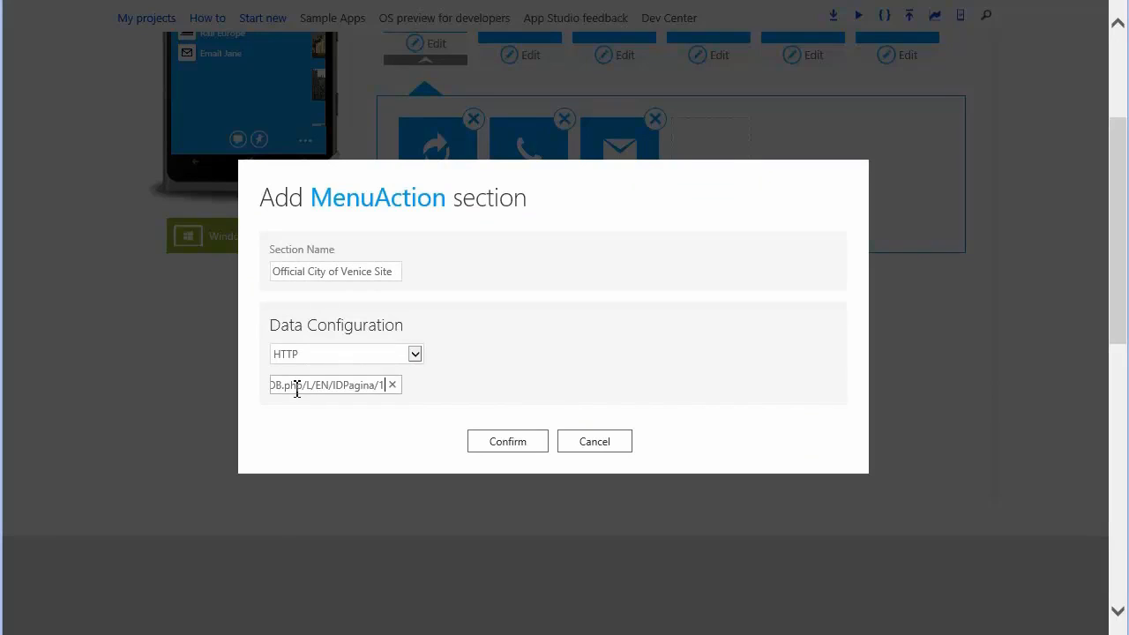
{"action": "left_click", "coordinate": [534, 452]}
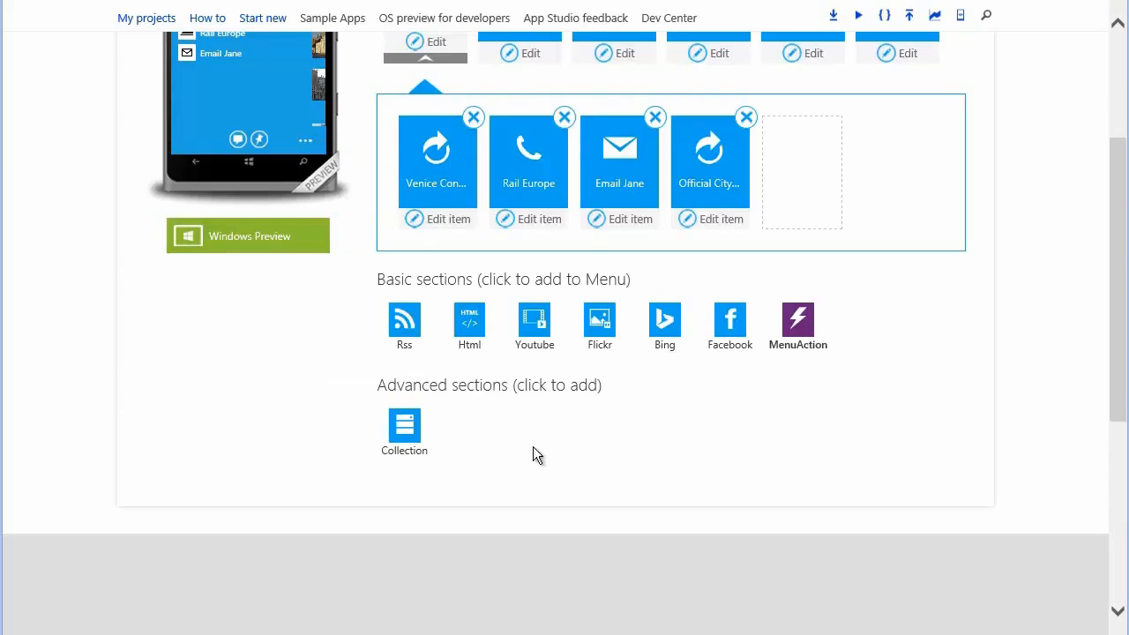
Check the new Official City of Venice Site link within My Useful Links in the Windows preview, then return to the main sections.
{"action": "scroll", "coordinate": [971, 348], "scroll_direction": "up", "scroll_amount": 3}
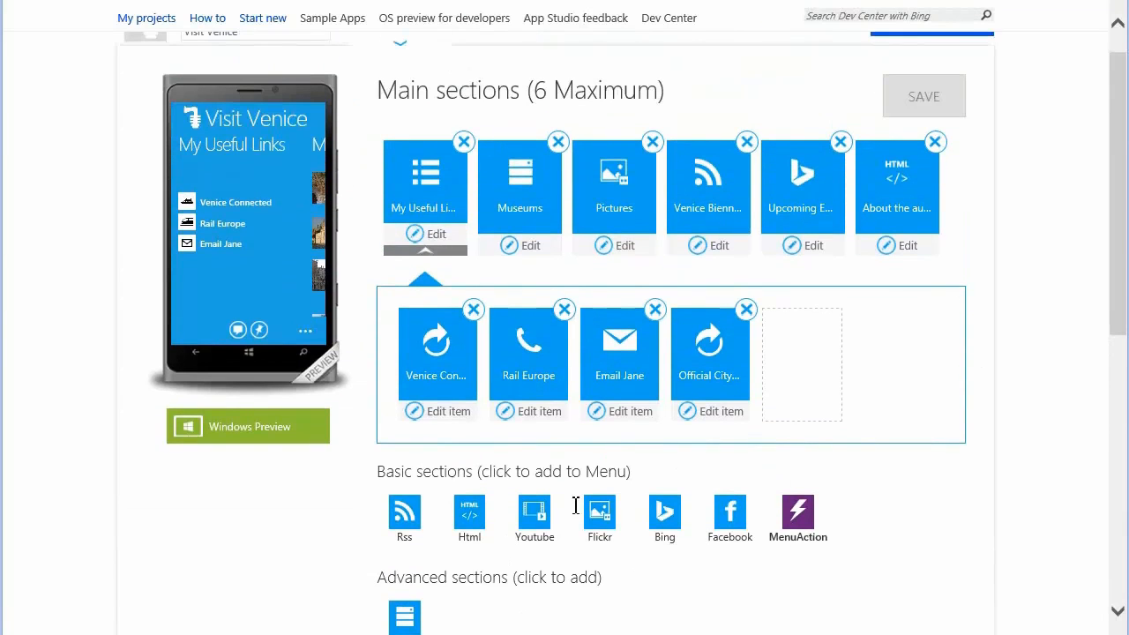
{"action": "left_click", "coordinate": [444, 221]}
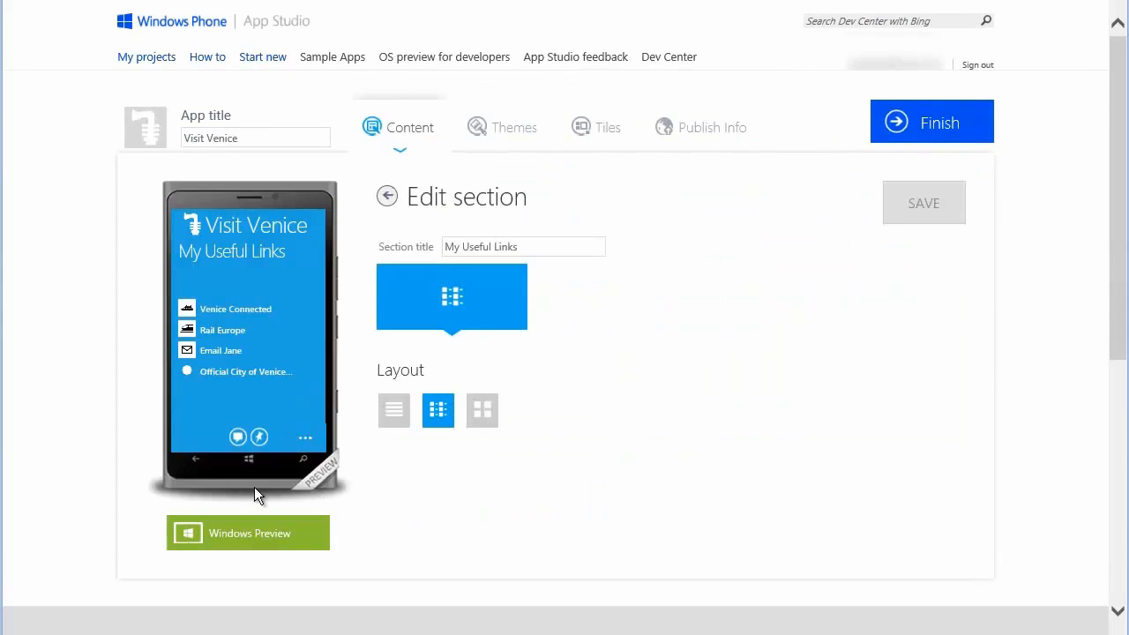
{"action": "left_click", "coordinate": [251, 533]}
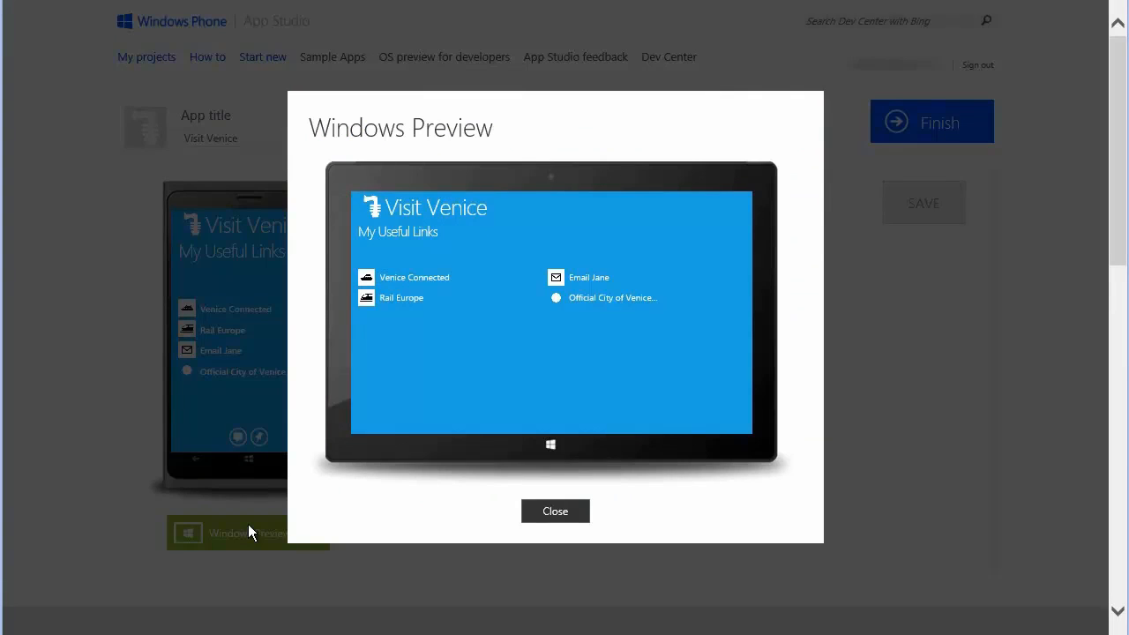
{"action": "left_click", "coordinate": [564, 516]}
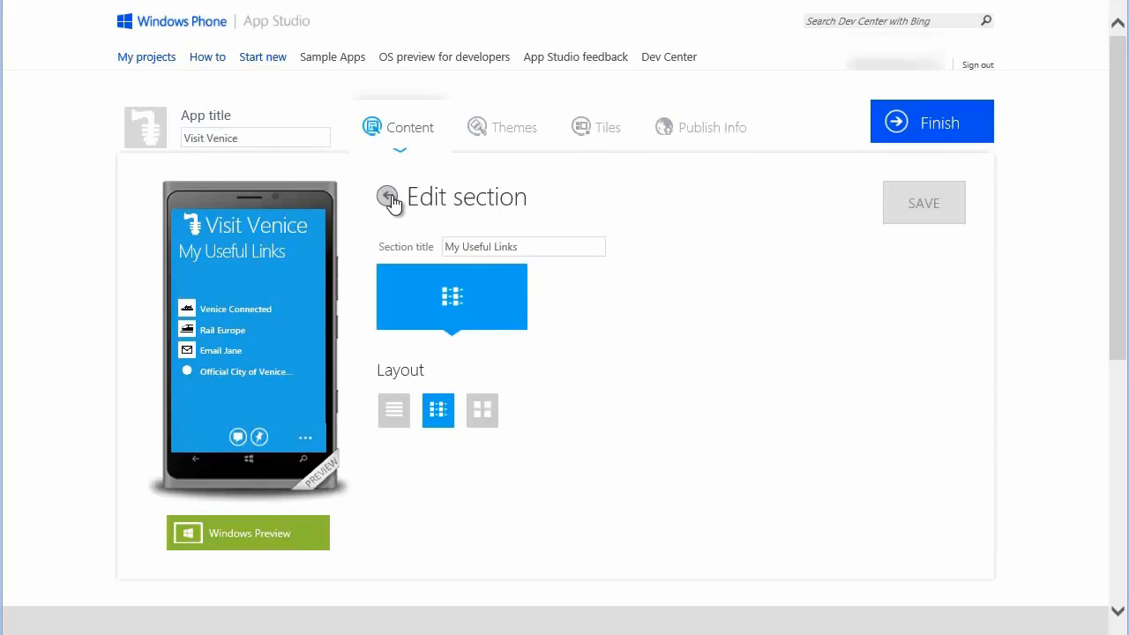
{"action": "left_click", "coordinate": [389, 198]}
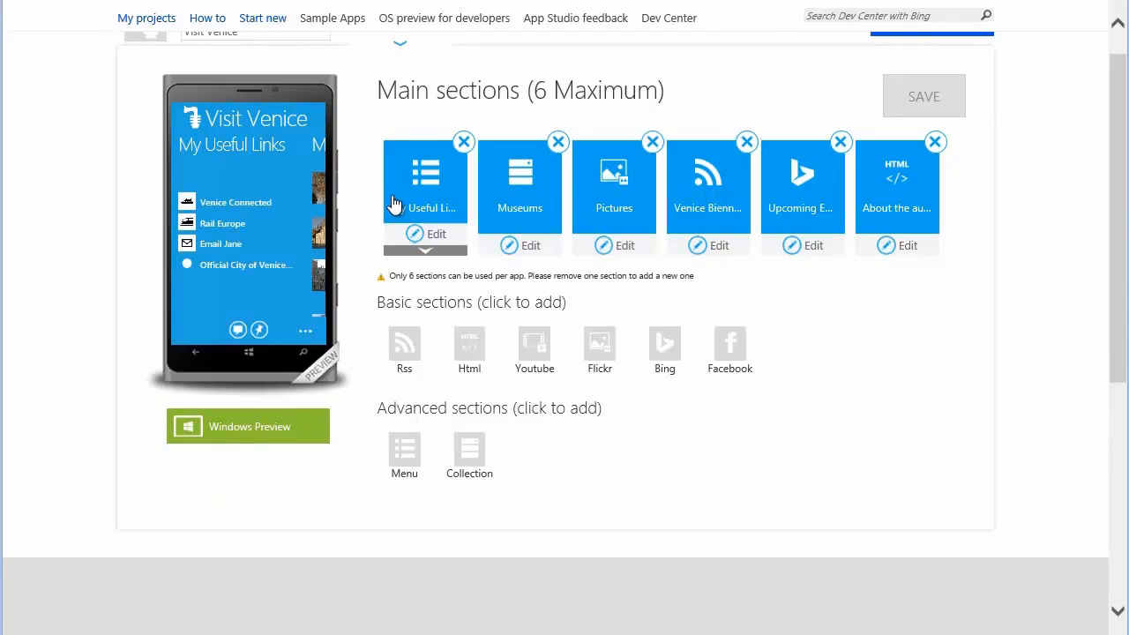
Set the Official City of Venice Site item's icon to the gondola300B image from the computer and save.
{"action": "left_click", "coordinate": [431, 253]}
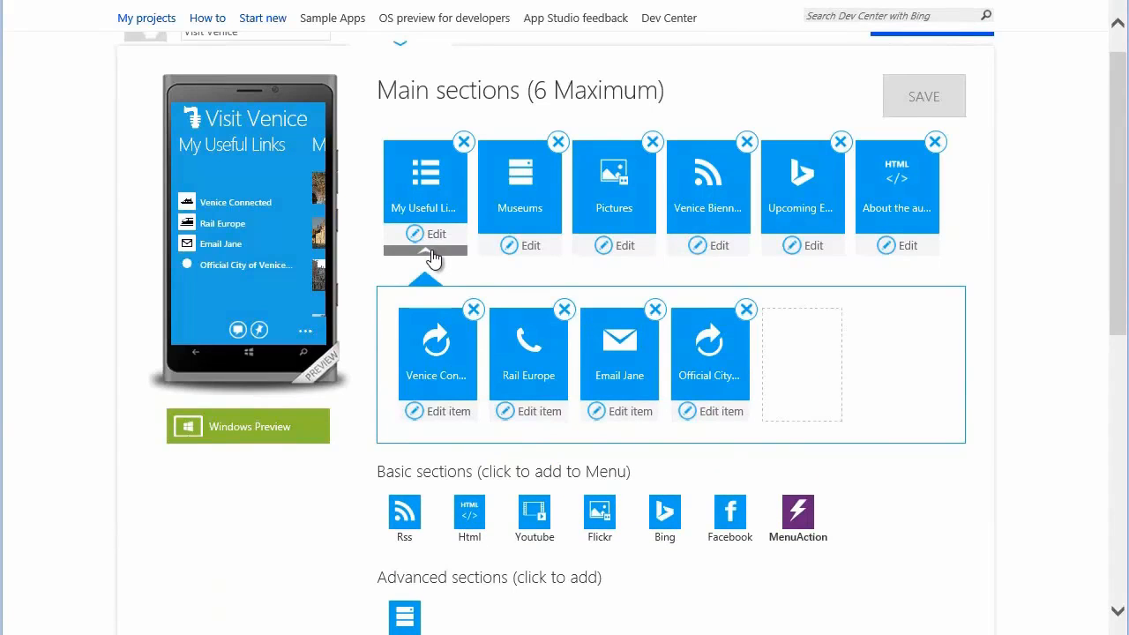
{"action": "left_click", "coordinate": [712, 412]}
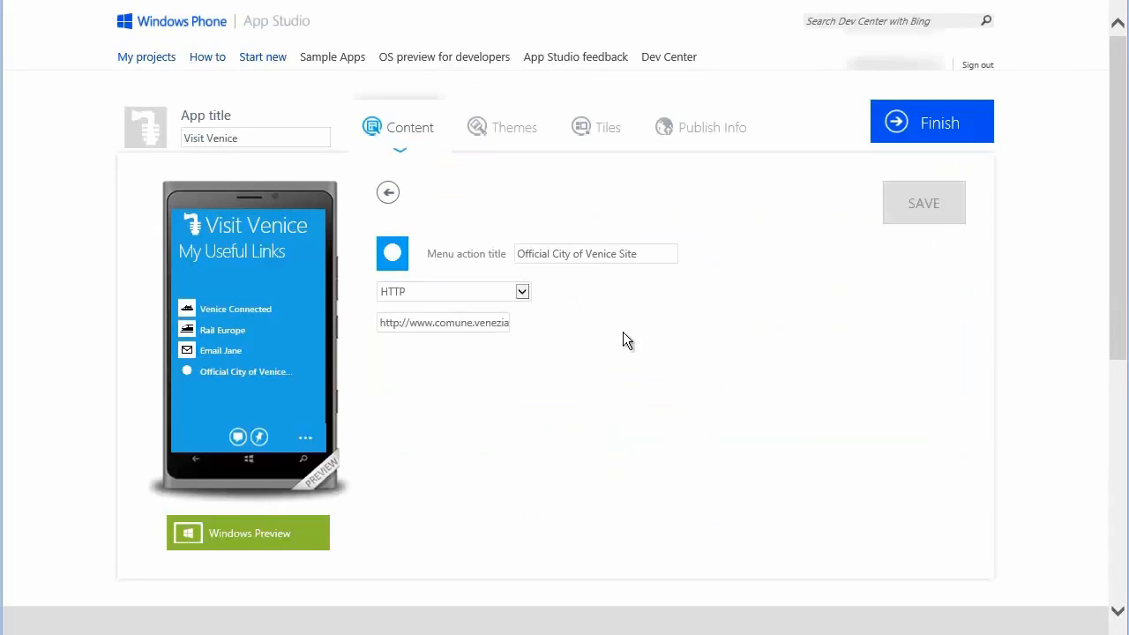
{"action": "left_click", "coordinate": [393, 254]}
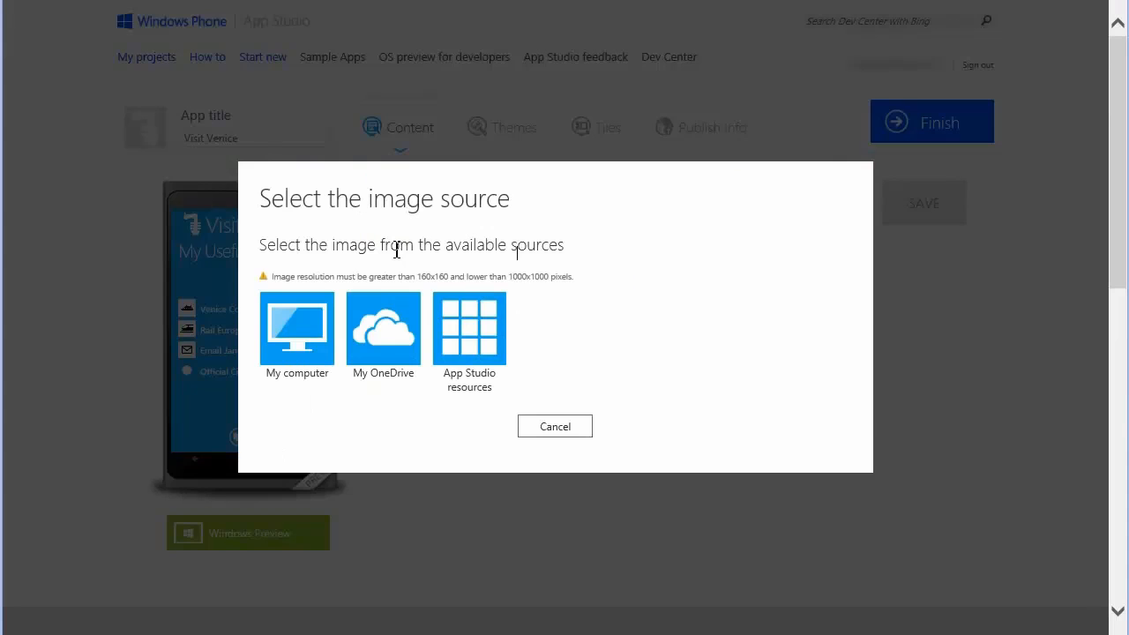
{"action": "left_click", "coordinate": [295, 322]}
{"action": "double_click", "coordinate": [326, 123]}
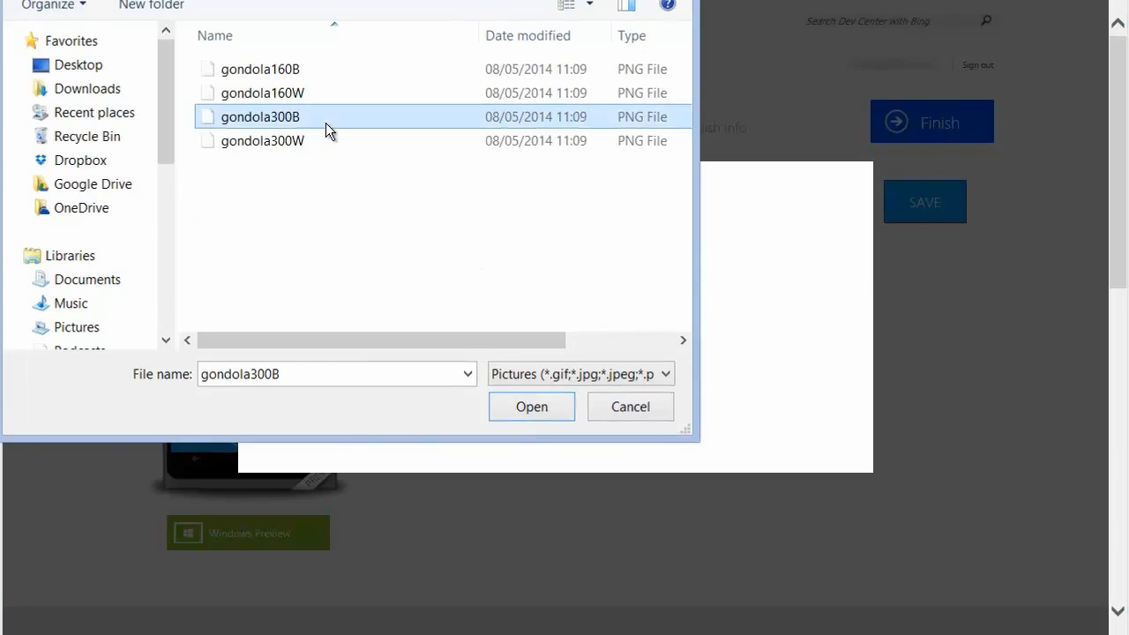
{"action": "left_click", "coordinate": [921, 212]}
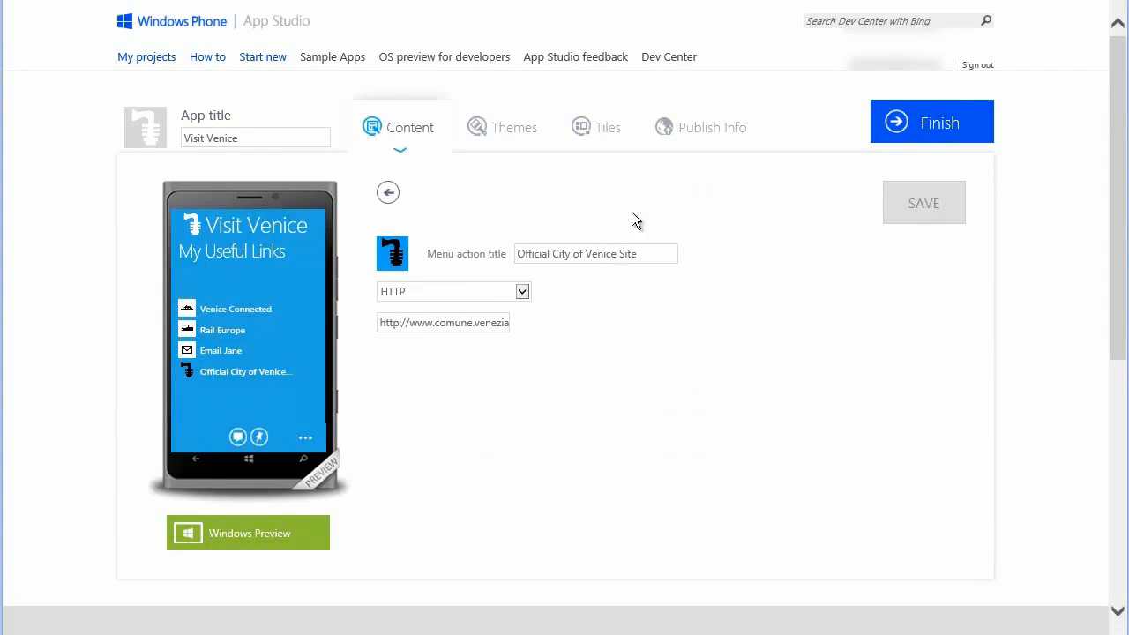
Check the Official City of Venice Site item's new icon in the Windows preview and return to the main sections.
{"action": "left_click", "coordinate": [259, 536]}
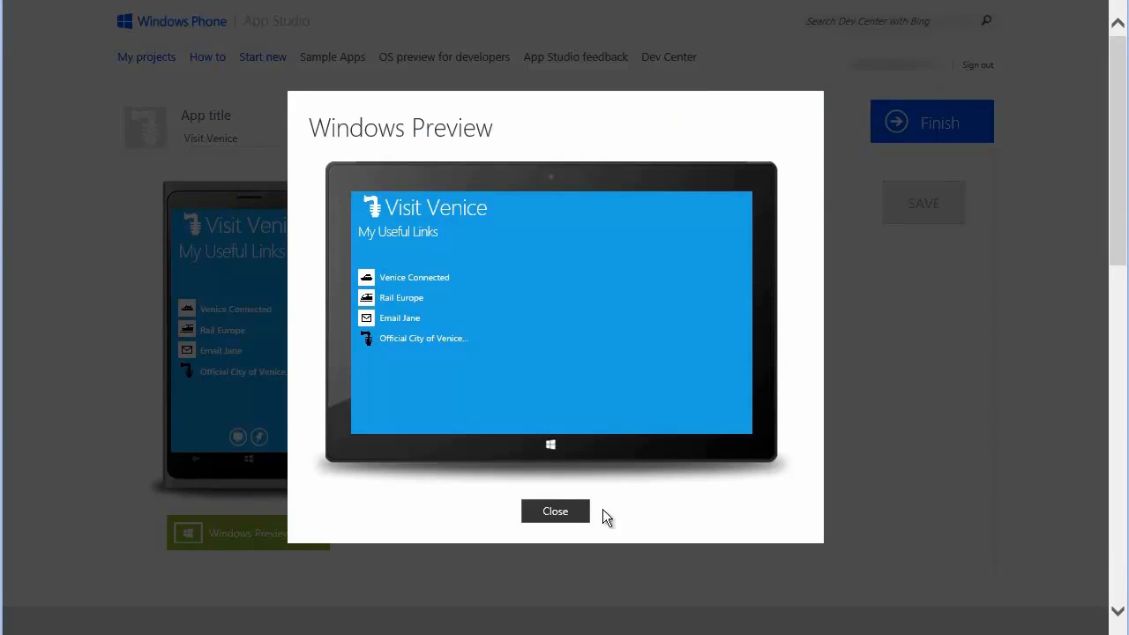
{"action": "left_click", "coordinate": [556, 511]}
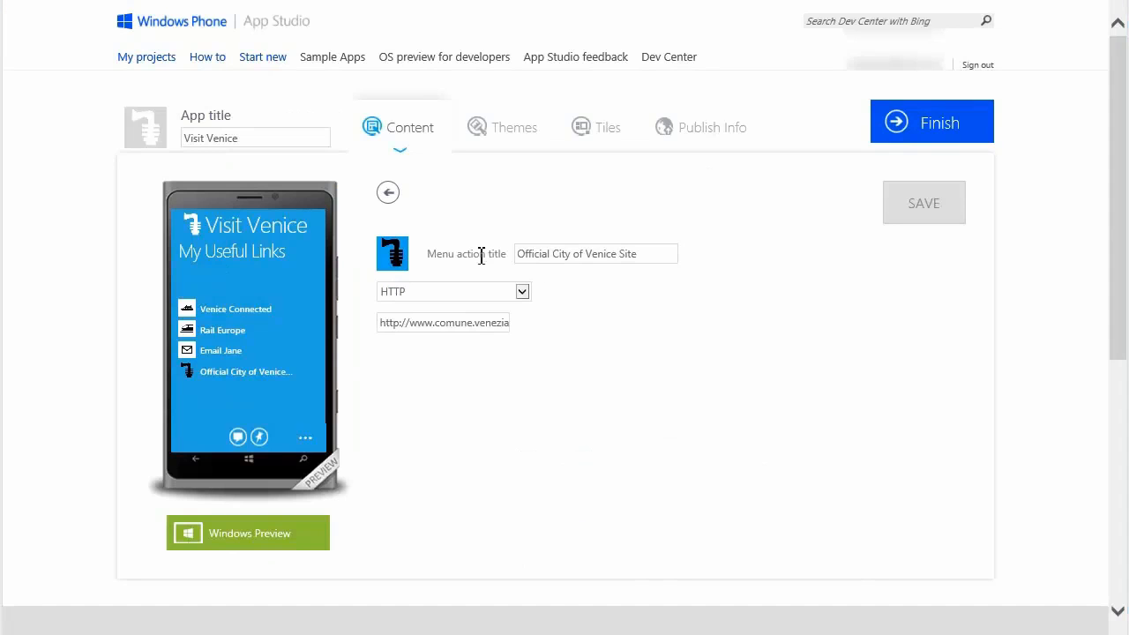
{"action": "left_click", "coordinate": [385, 194]}
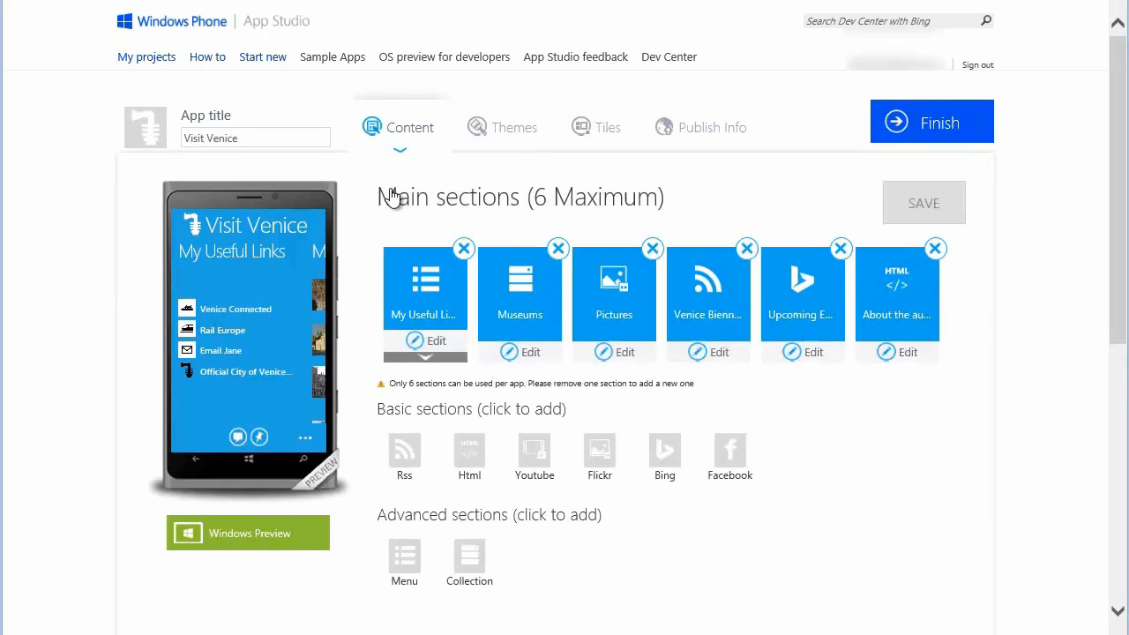
Start a Bing section named "Venice Hotels" within My Useful Links and set its country to Italy.
{"action": "left_click", "coordinate": [447, 358]}
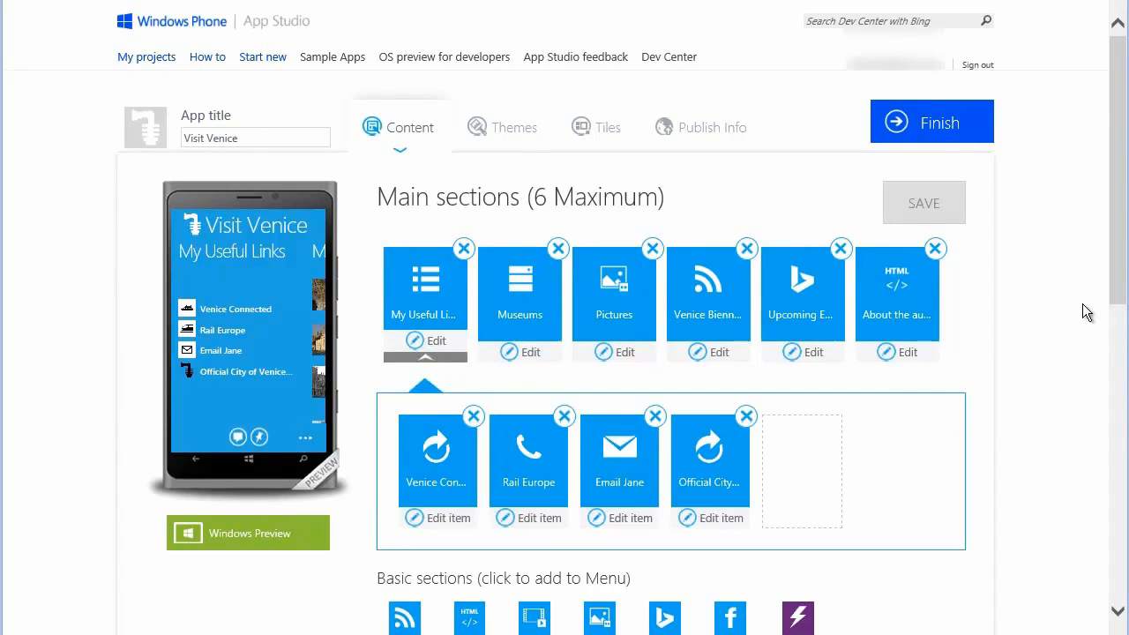
{"action": "left_click_drag", "start_coordinate": [1120, 292], "coordinate": [1121, 347]}
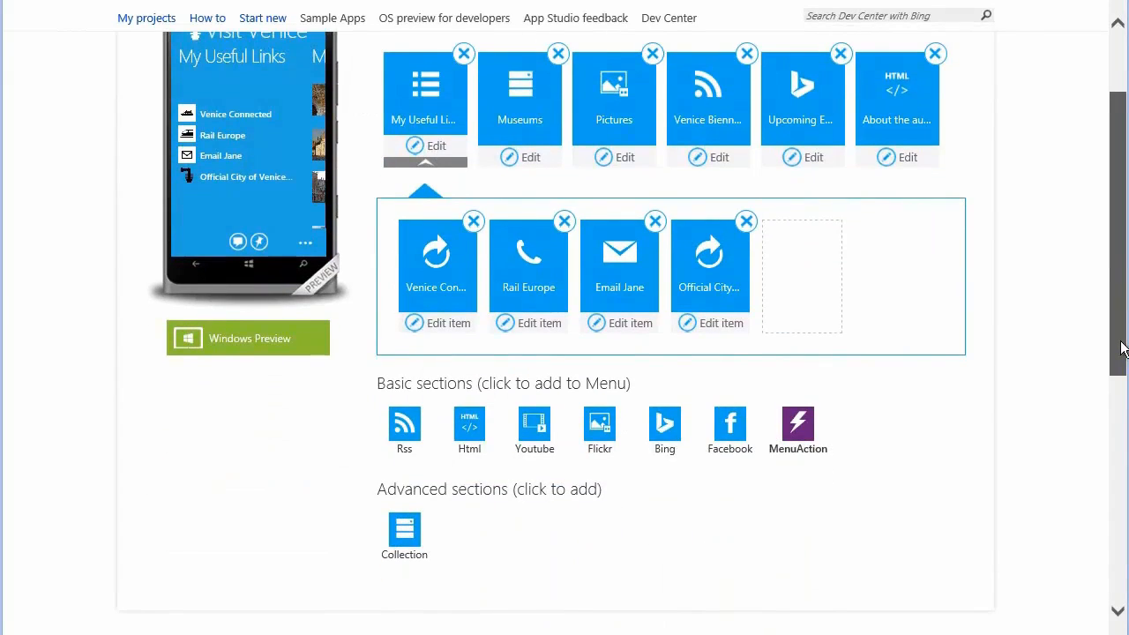
{"action": "left_click", "coordinate": [665, 428]}
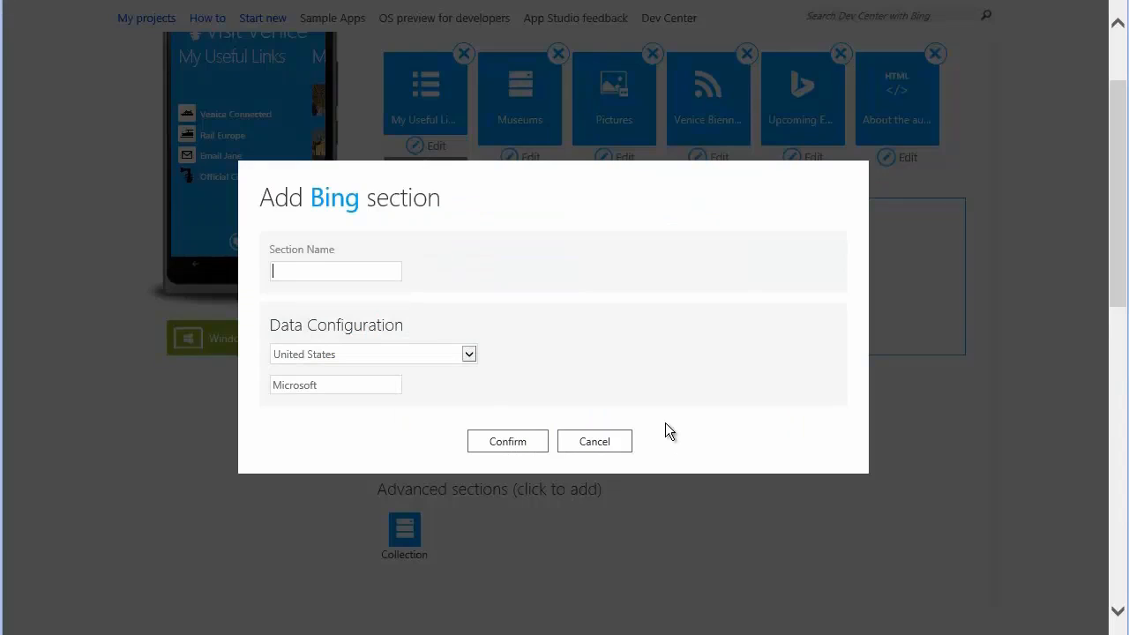
{"action": "type", "text": "Venice Hotels"}
{"action": "left_click", "coordinate": [472, 357]}
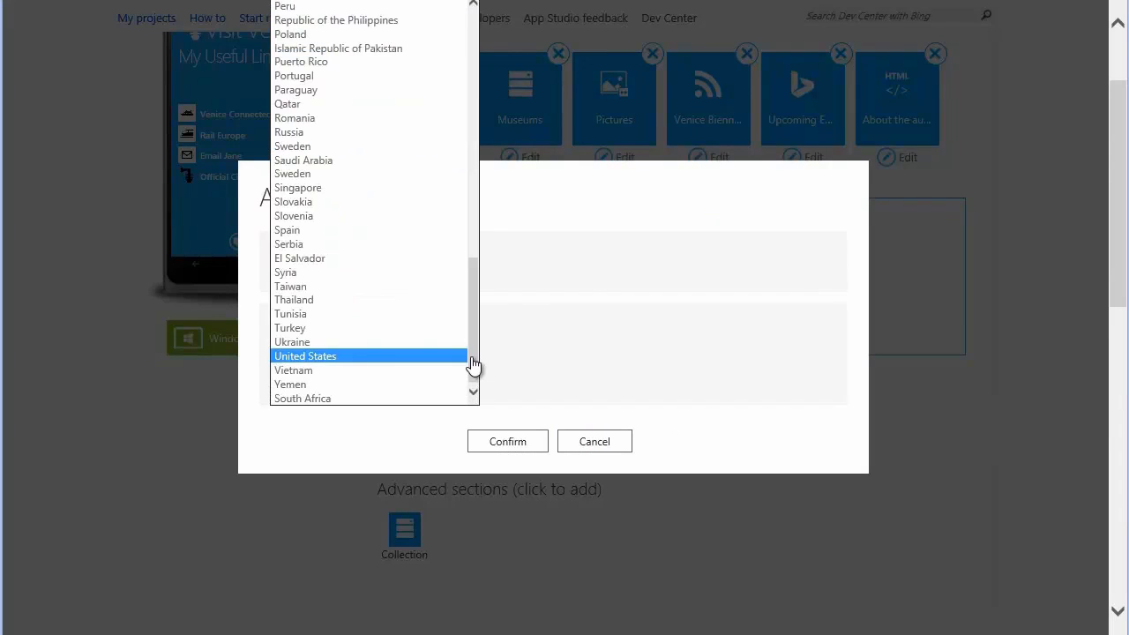
{"action": "scroll", "coordinate": [441, 267], "scroll_direction": "up", "scroll_amount": 5}
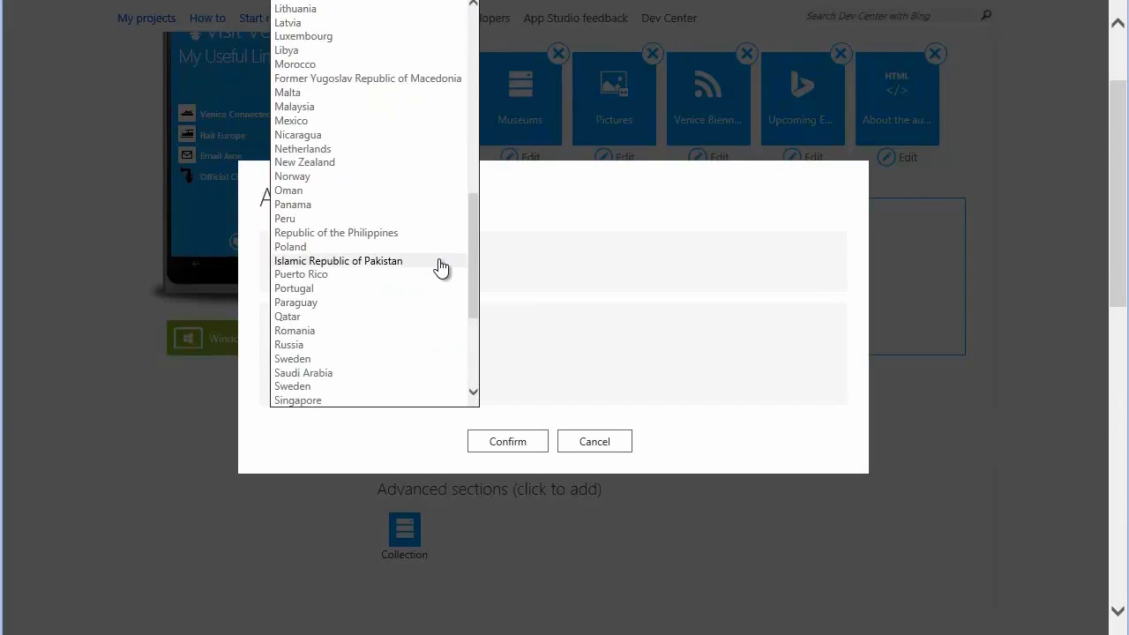
{"action": "scroll", "coordinate": [440, 267], "scroll_direction": "up", "scroll_amount": 4}
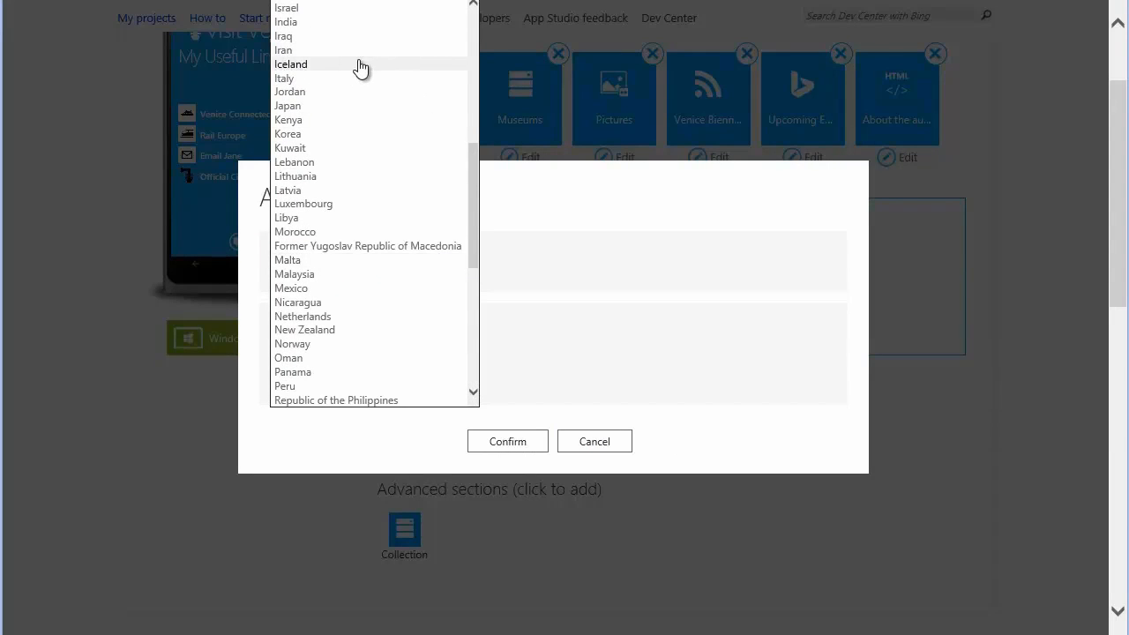
{"action": "left_click", "coordinate": [355, 78]}
Set the Bing section's search term to "Venice Hotels", confirm the section and save the app.
{"action": "left_click", "coordinate": [328, 385]}
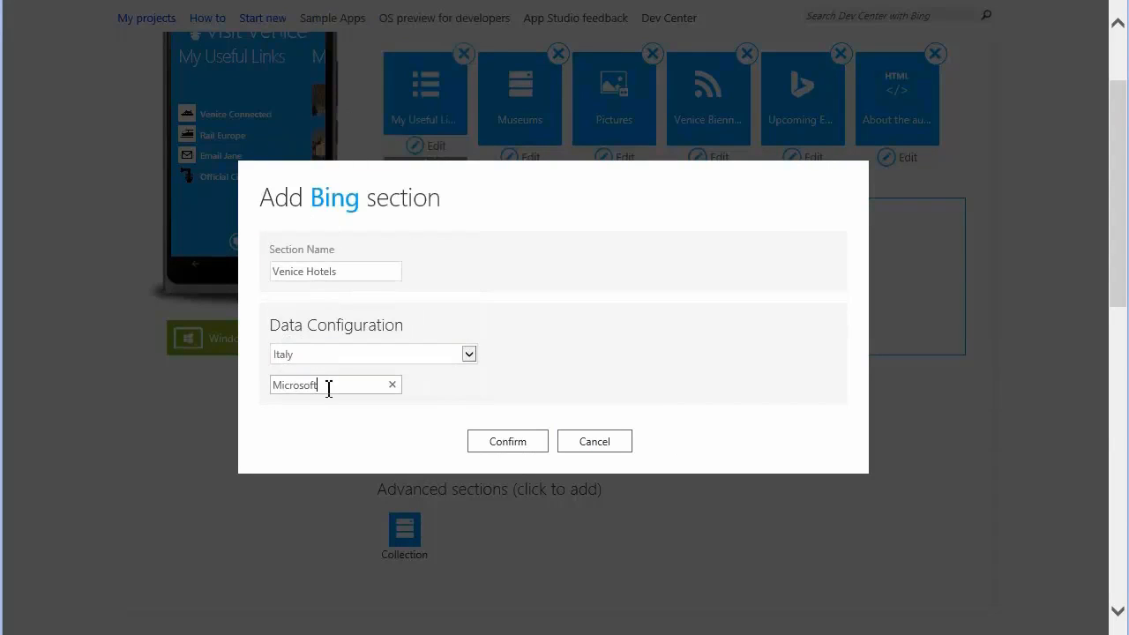
{"action": "left_click_drag", "start_coordinate": [328, 385], "coordinate": [249, 389]}
{"action": "type", "text": "Venice Hotels"}
{"action": "left_click", "coordinate": [518, 445]}
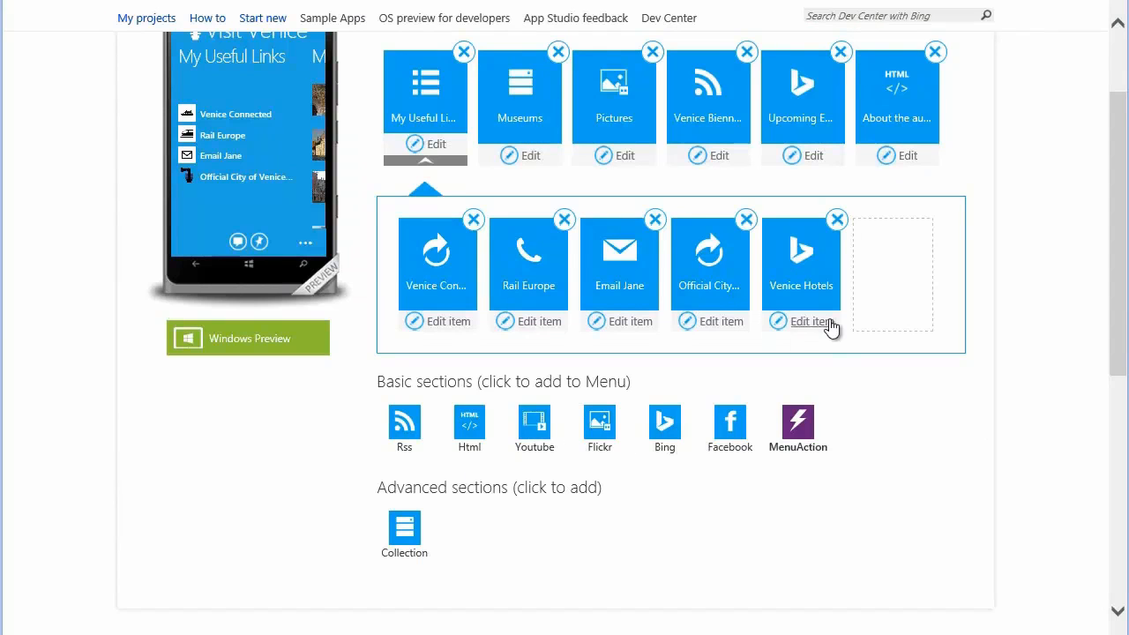
{"action": "scroll", "coordinate": [979, 220], "scroll_direction": "up", "scroll_amount": 2}
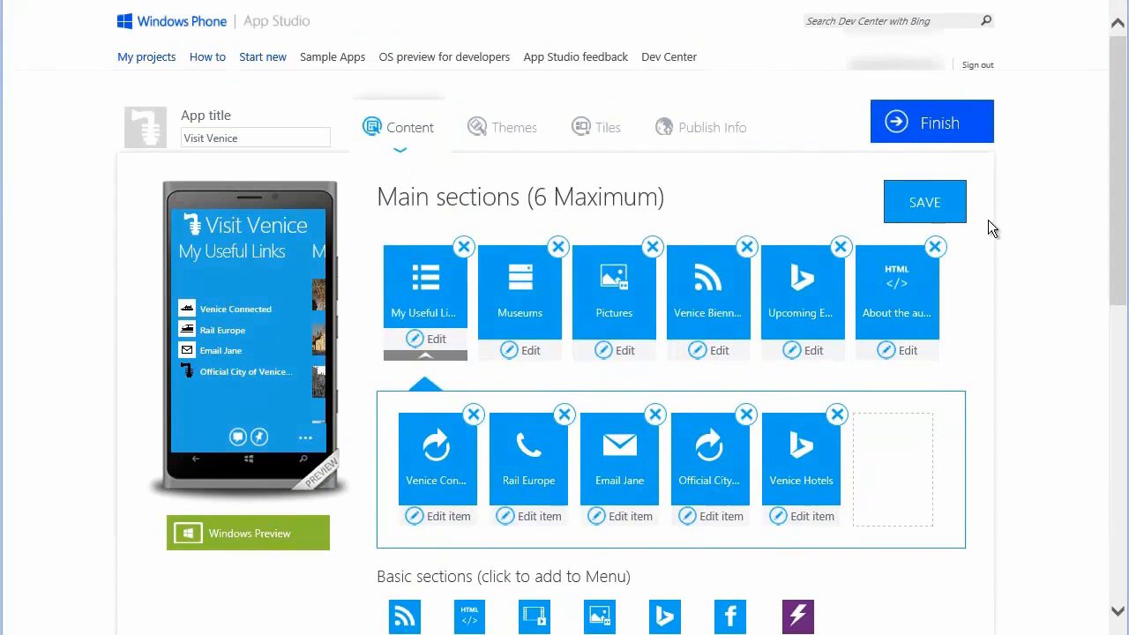
{"action": "left_click", "coordinate": [940, 201]}
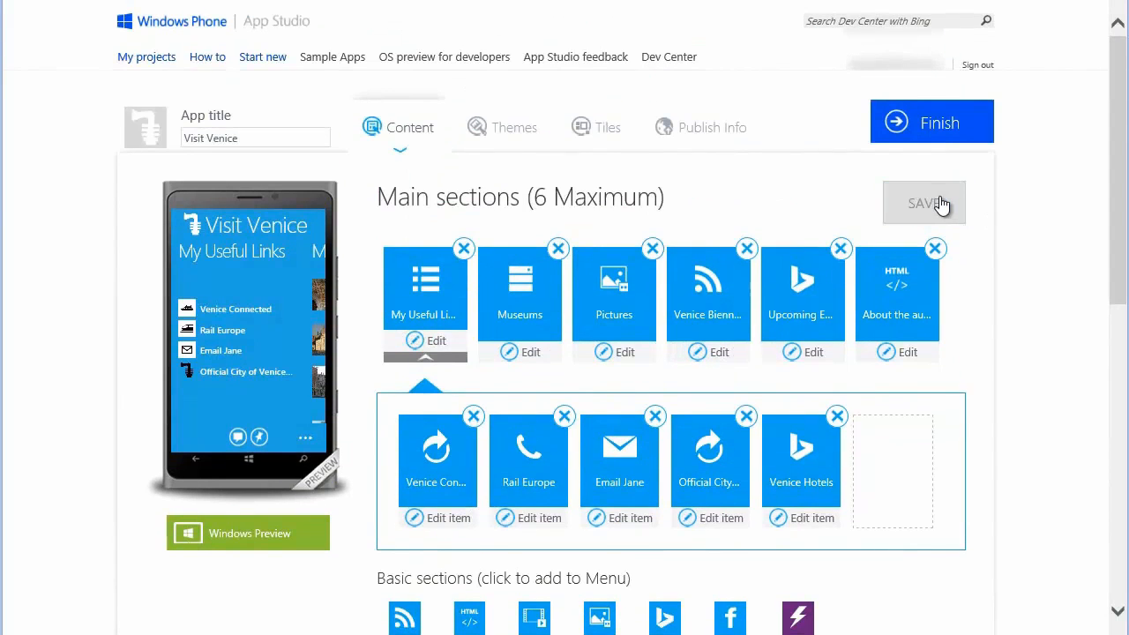
Set the Venice Hotels section's icon to a hotel image from the computer, save, and return to the main sections.
{"action": "left_click", "coordinate": [432, 358]}
{"action": "left_click", "coordinate": [812, 518]}
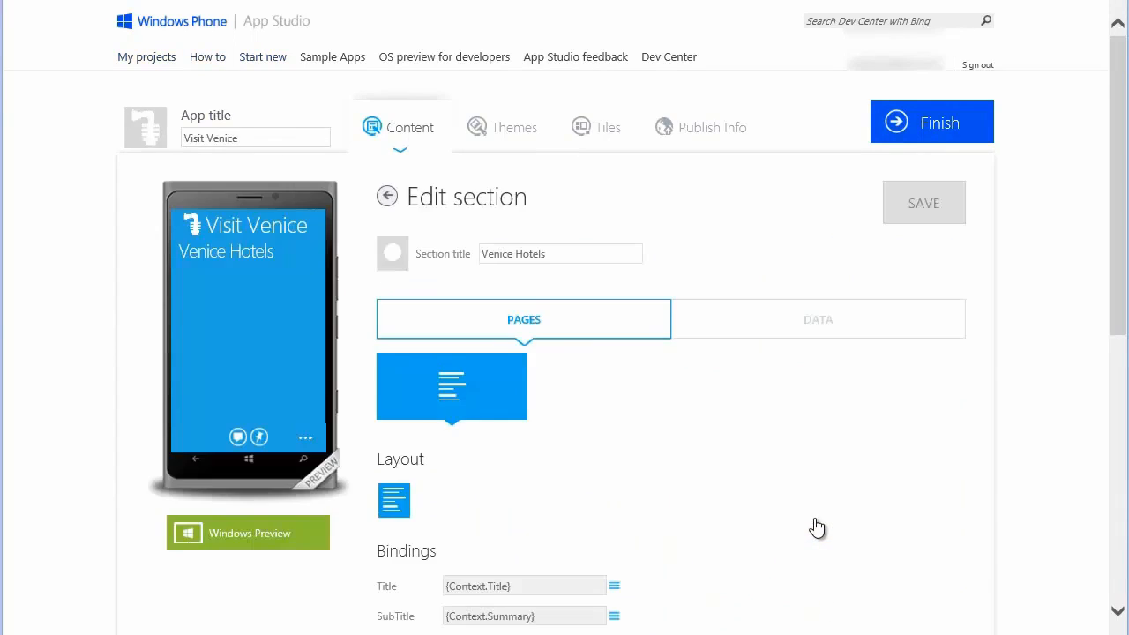
{"action": "left_click", "coordinate": [400, 257]}
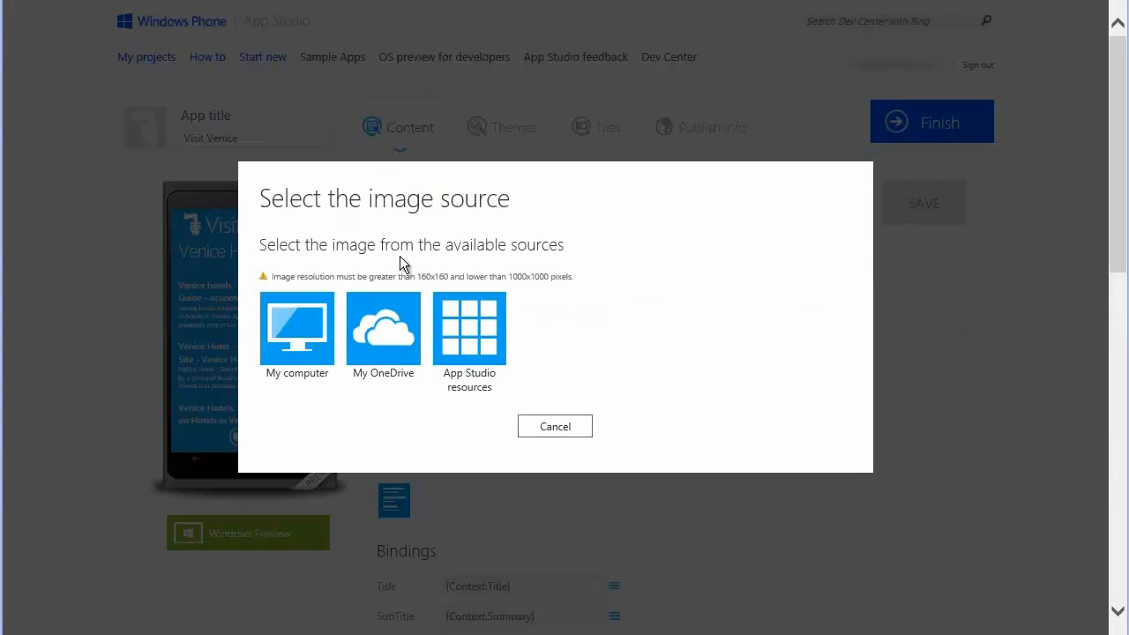
{"action": "left_click", "coordinate": [291, 326]}
{"action": "left_click", "coordinate": [529, 406]}
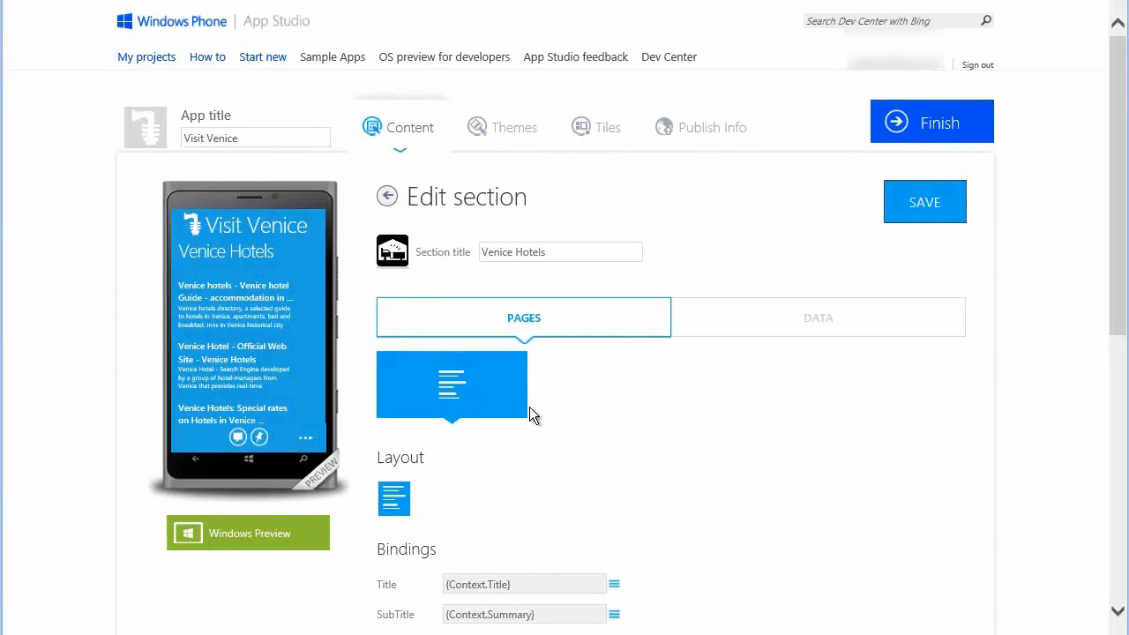
{"action": "left_click", "coordinate": [910, 204]}
{"action": "left_click", "coordinate": [387, 198]}
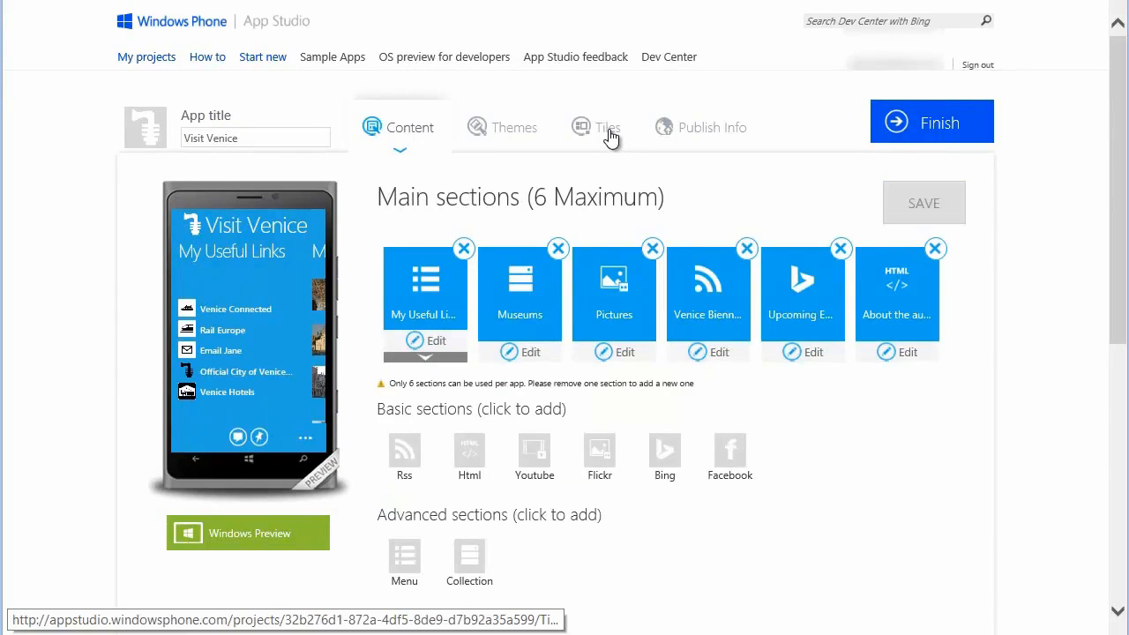
Examine the app's tile and splash and lock screen settings, and check the splash screen in the Windows preview.
{"action": "left_click", "coordinate": [608, 130]}
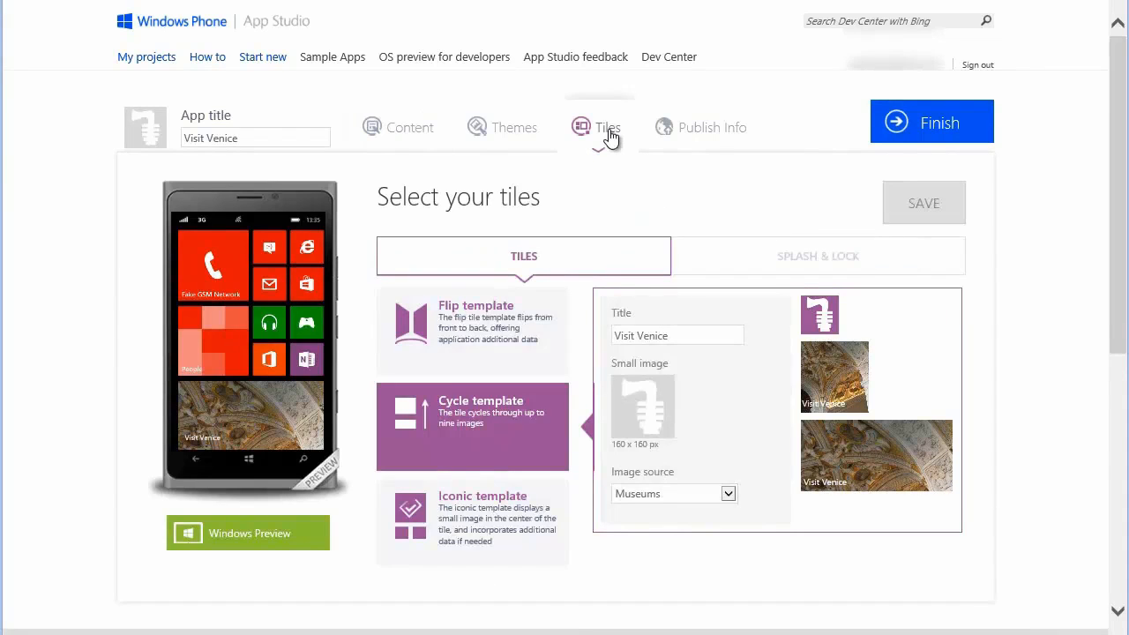
{"action": "left_click", "coordinate": [806, 261]}
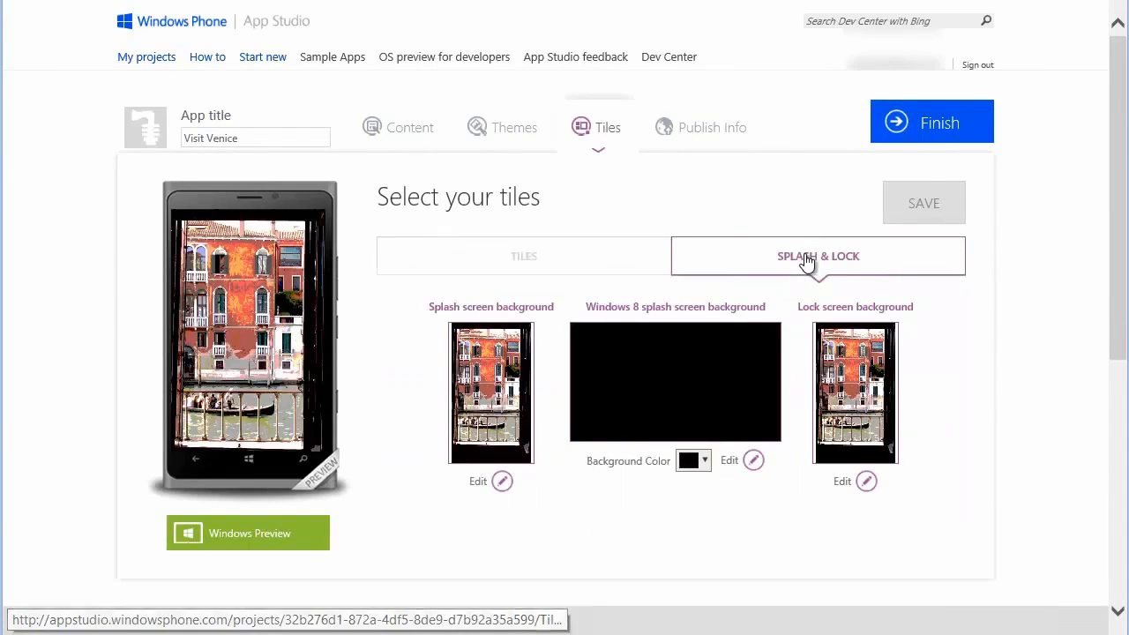
{"action": "left_click", "coordinate": [299, 536]}
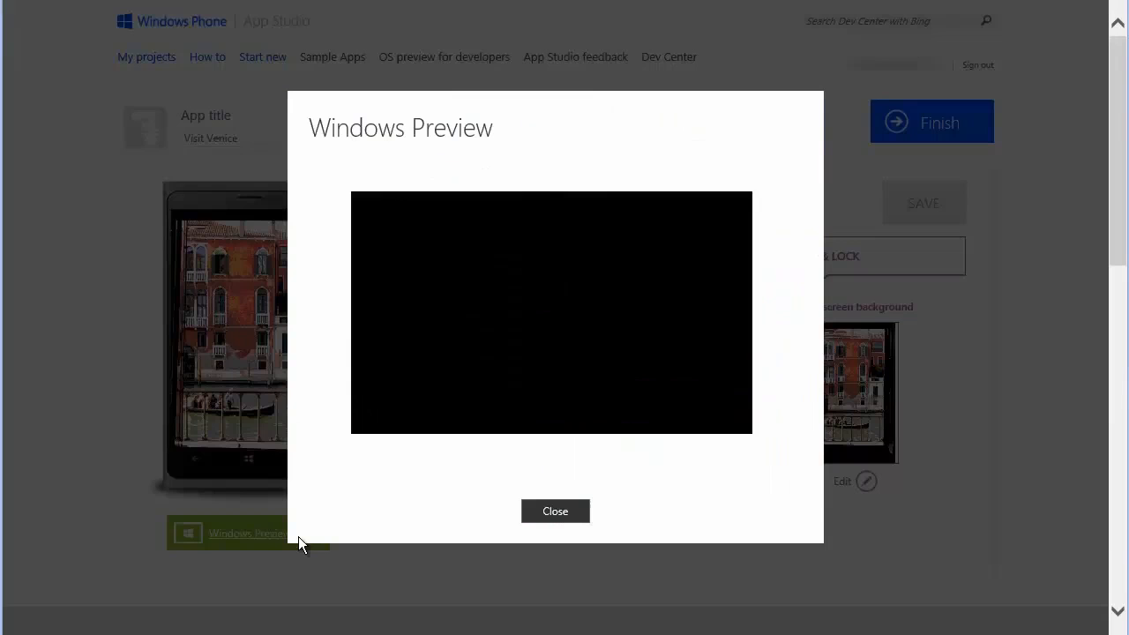
{"action": "left_click", "coordinate": [557, 517]}
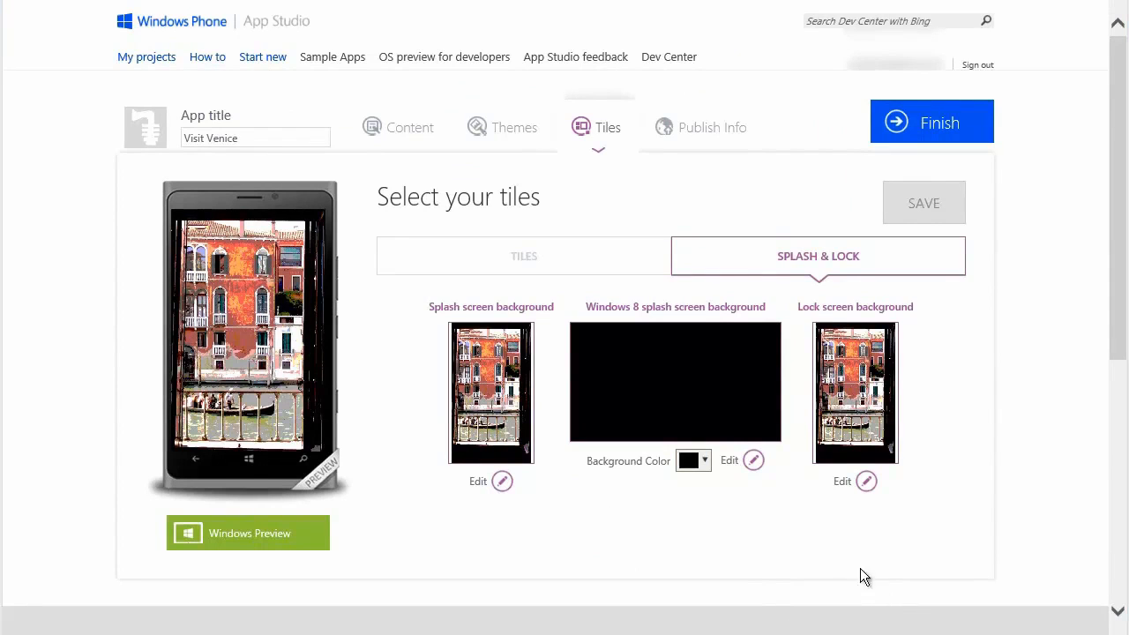
Set the Windows 8 splash screen background to TabletPNG from the computer's Photos folder and check it in the Windows preview.
{"action": "left_click", "coordinate": [730, 463]}
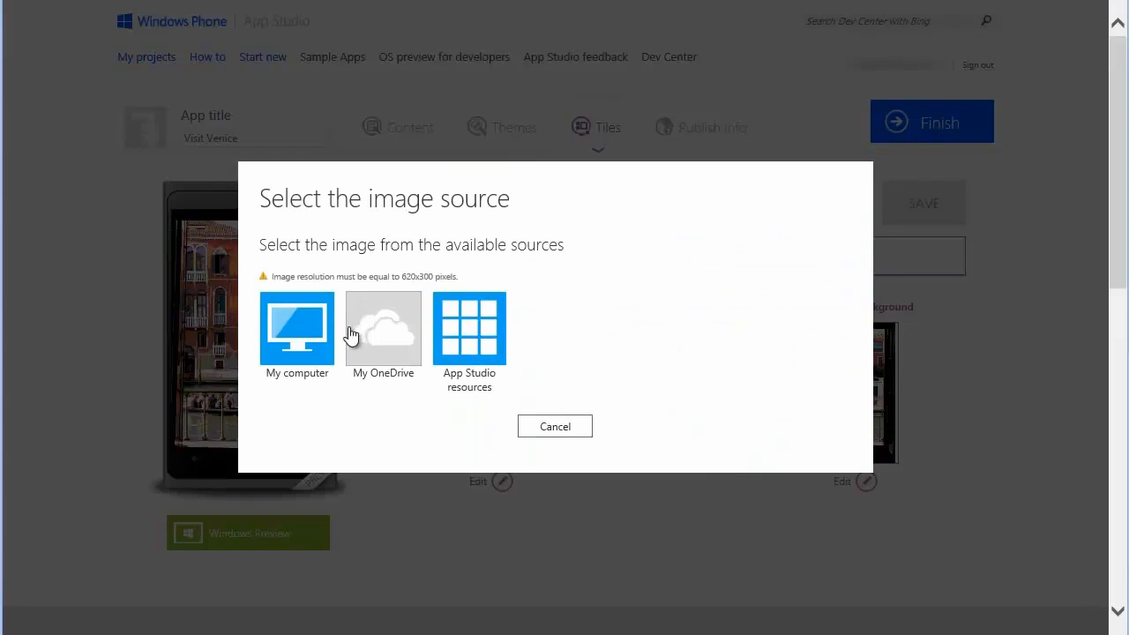
{"action": "left_click", "coordinate": [312, 340]}
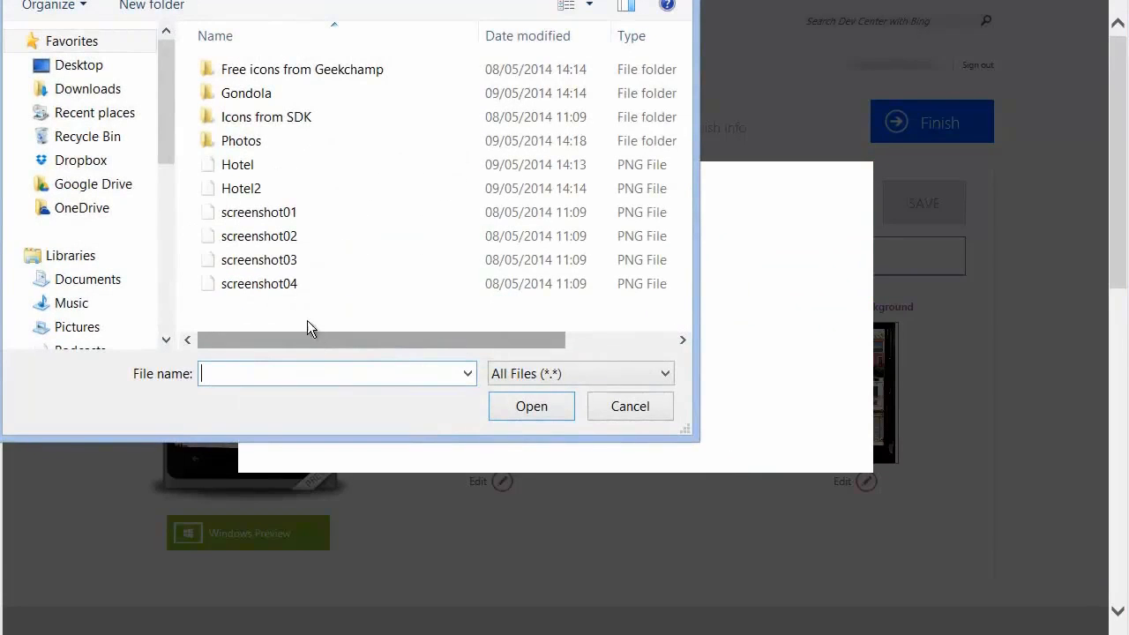
{"action": "double_click", "coordinate": [283, 145]}
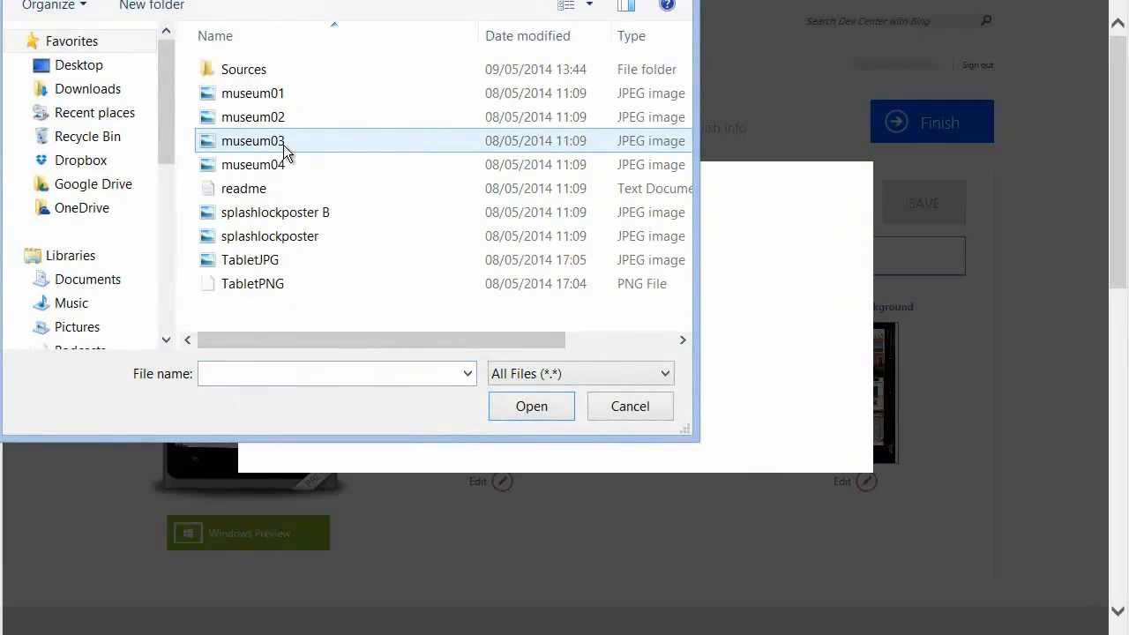
{"action": "left_click", "coordinate": [288, 280]}
{"action": "left_click", "coordinate": [533, 399]}
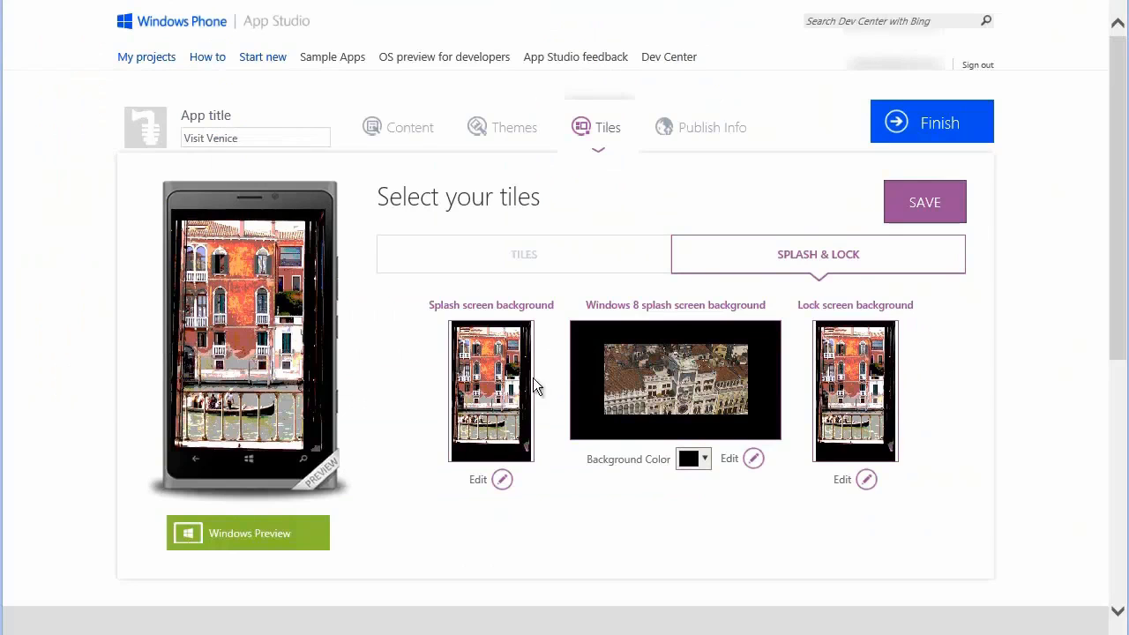
{"action": "left_click", "coordinate": [262, 534]}
Check the app's cycle tile in the Windows preview, then save the tile and splash screen settings.
{"action": "left_click", "coordinate": [536, 255]}
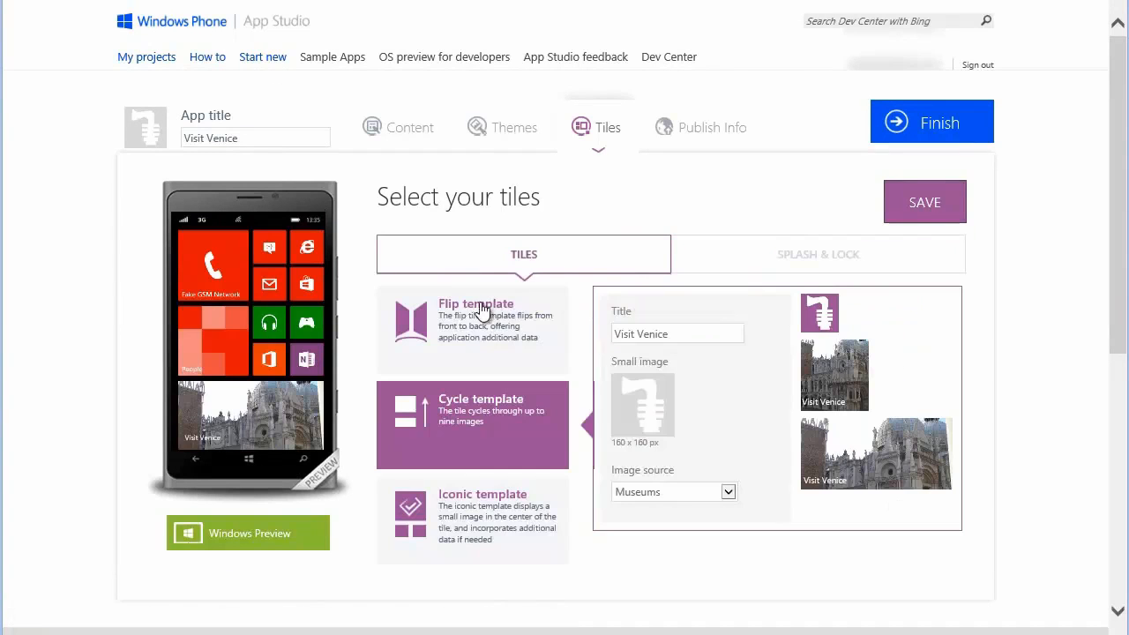
{"action": "left_click", "coordinate": [287, 536]}
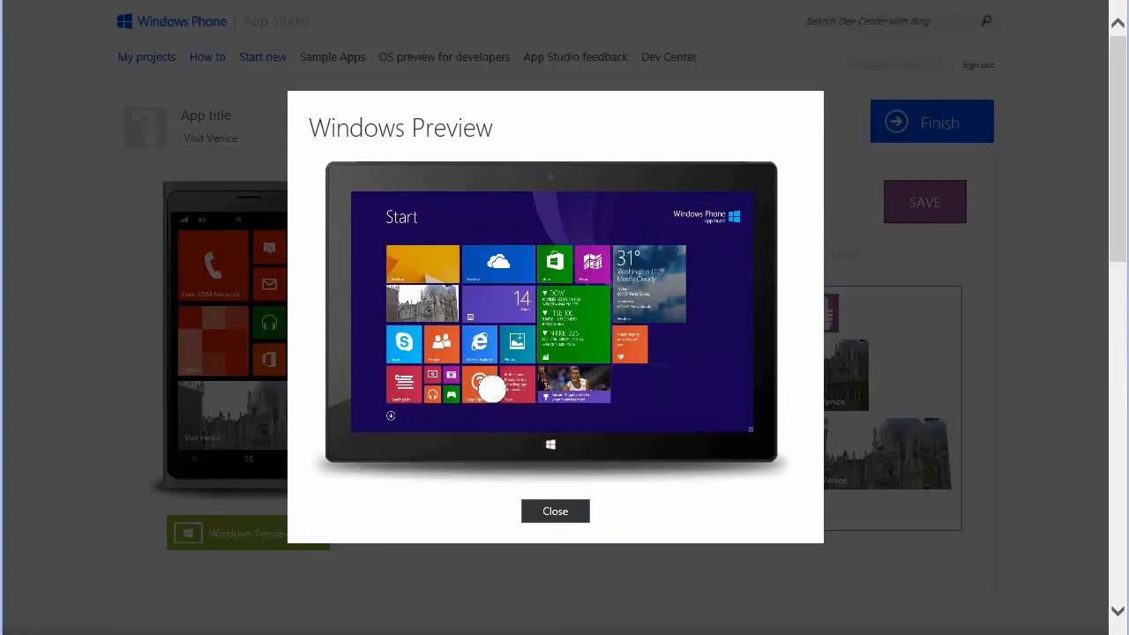
{"action": "left_click", "coordinate": [555, 513]}
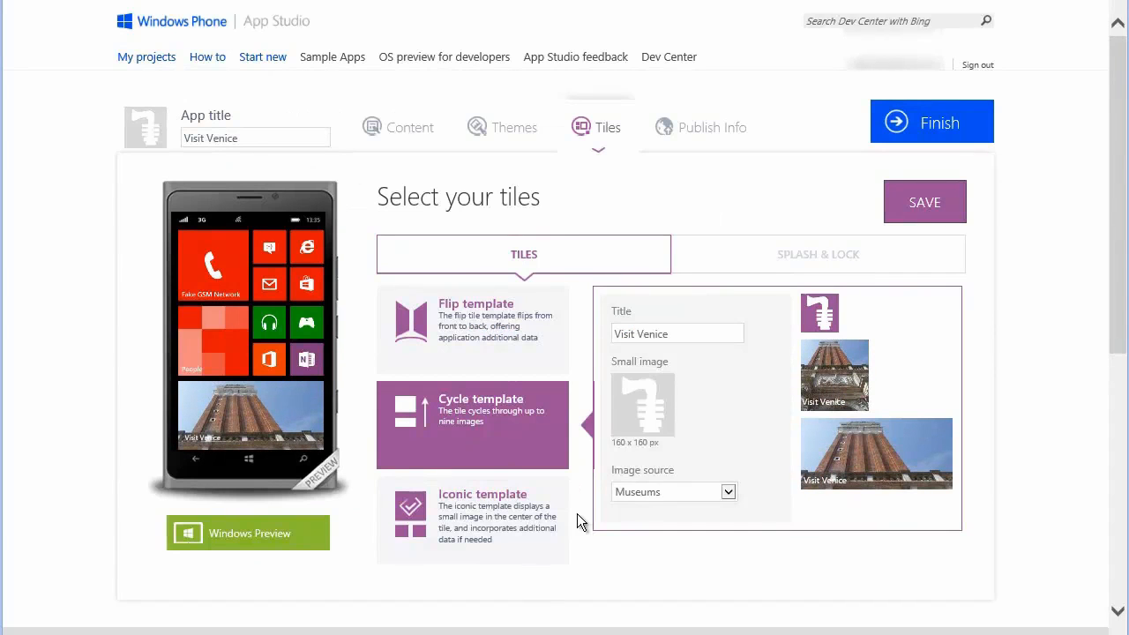
{"action": "left_click", "coordinate": [920, 210]}
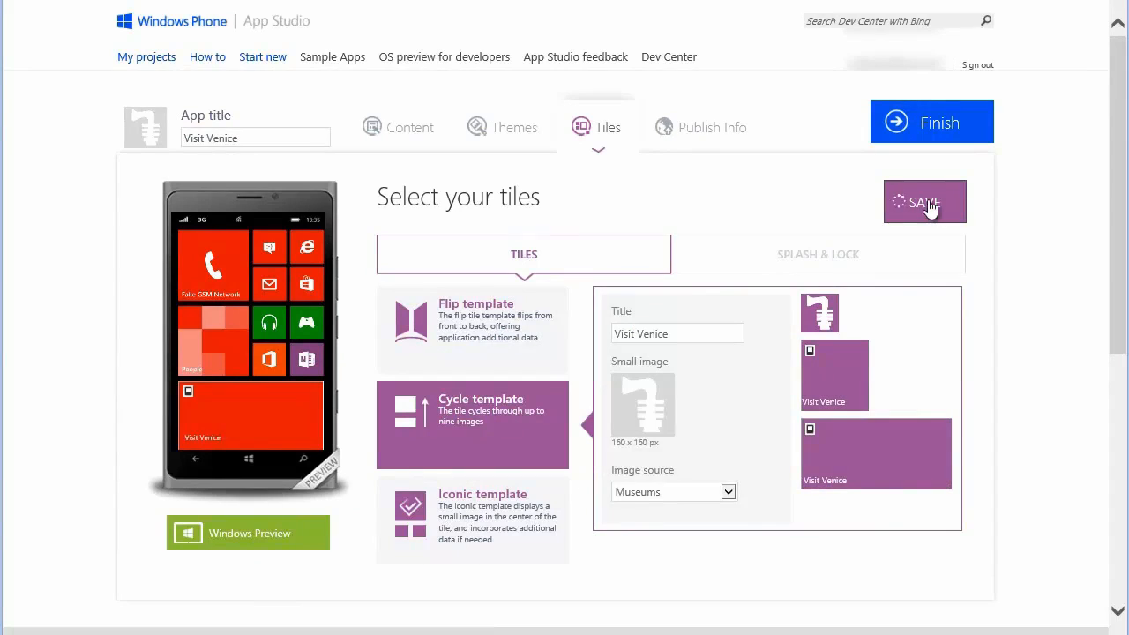
Examine the app's theme in the Windows preview, browsing across the My Useful Links, Museums and following sections.
{"action": "left_click", "coordinate": [522, 143]}
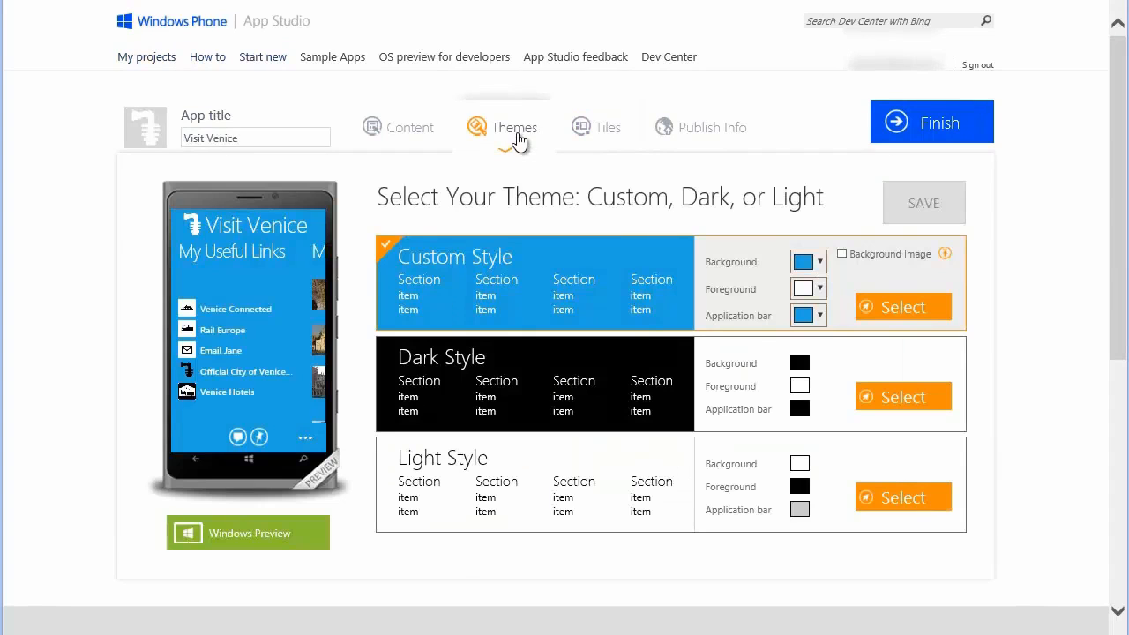
{"action": "left_click", "coordinate": [279, 539]}
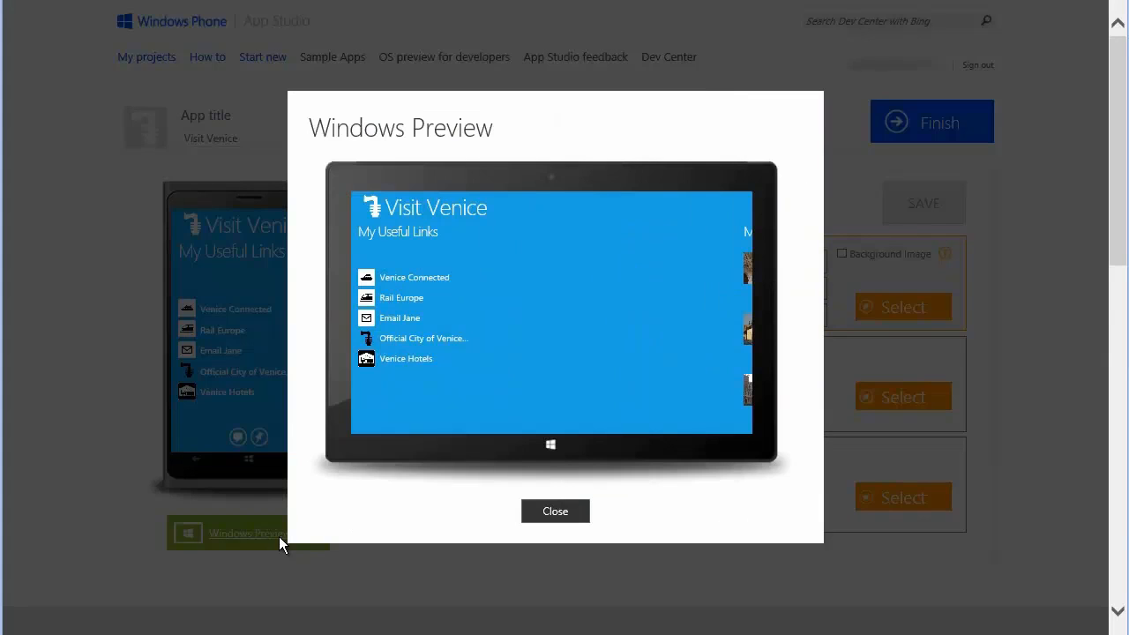
{"action": "left_click_drag", "start_coordinate": [650, 344], "coordinate": [499, 373]}
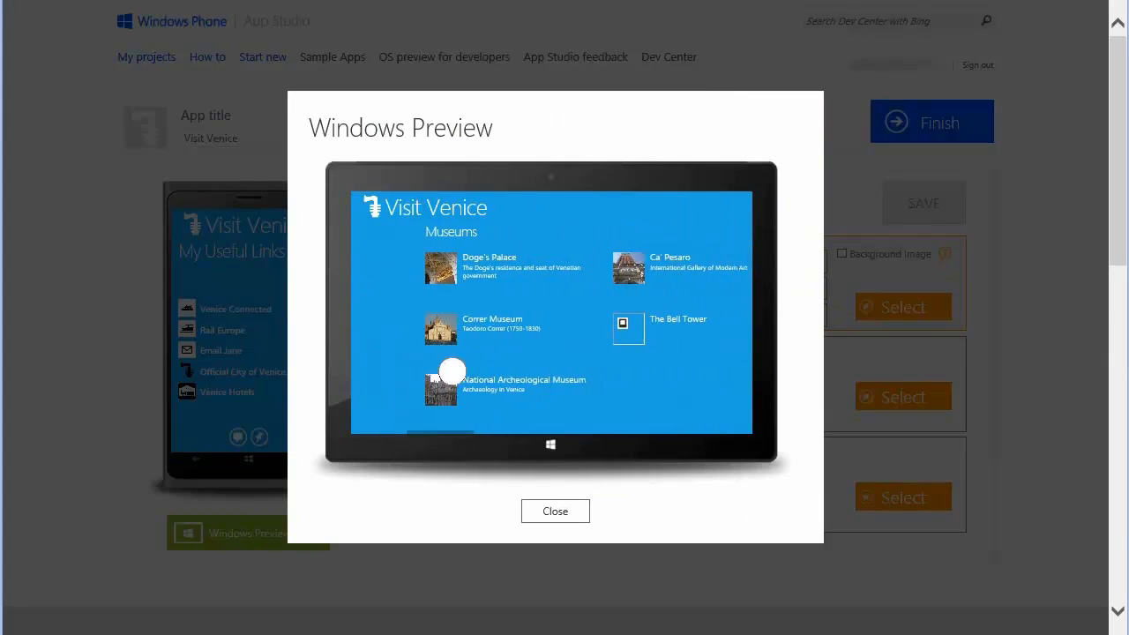
{"action": "left_click_drag", "start_coordinate": [647, 370], "coordinate": [433, 391]}
{"action": "left_click_drag", "start_coordinate": [596, 349], "coordinate": [449, 358]}
{"action": "left_click_drag", "start_coordinate": [660, 341], "coordinate": [435, 376]}
{"action": "left_click_drag", "start_coordinate": [673, 338], "coordinate": [736, 328]}
{"action": "left_click_drag", "start_coordinate": [441, 362], "coordinate": [764, 340]}
{"action": "left_click_drag", "start_coordinate": [429, 361], "coordinate": [794, 338]}
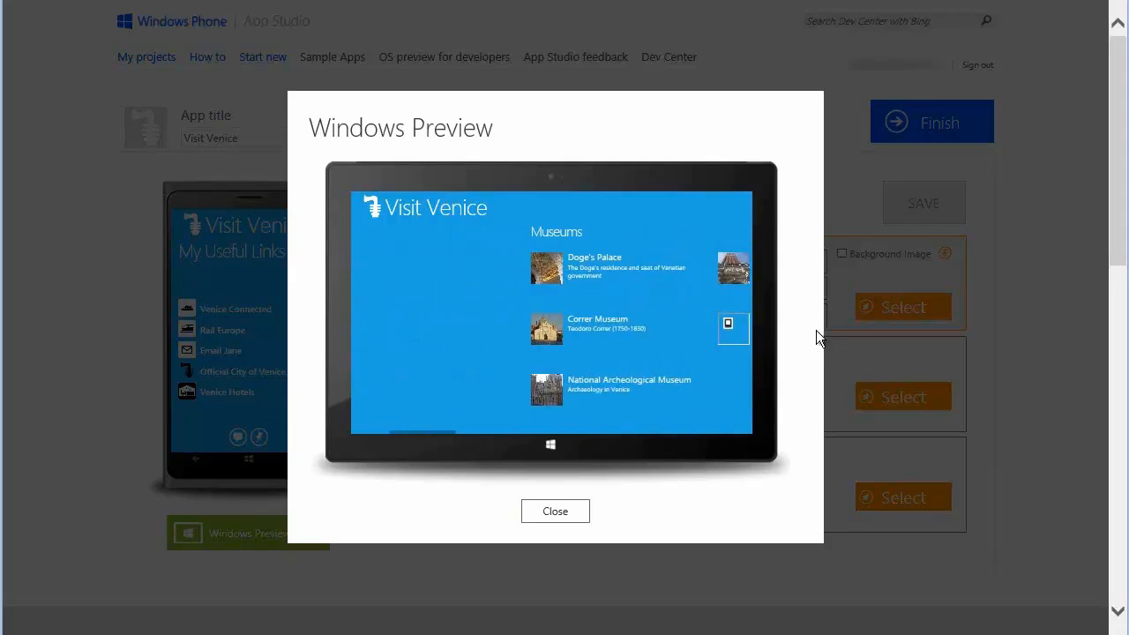
{"action": "left_click_drag", "start_coordinate": [553, 372], "coordinate": [436, 391]}
{"action": "left_click", "coordinate": [558, 513]}
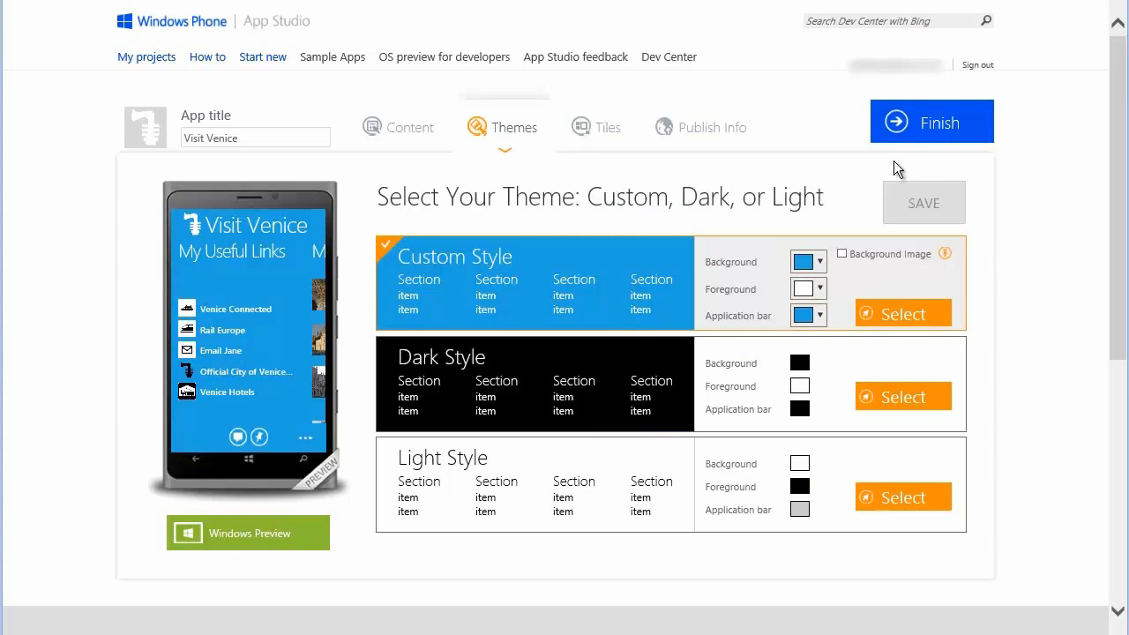
Finish the Visit Venice app and generate it for Windows Phone 8.1 and Windows 8.1.
{"action": "left_click", "coordinate": [917, 137]}
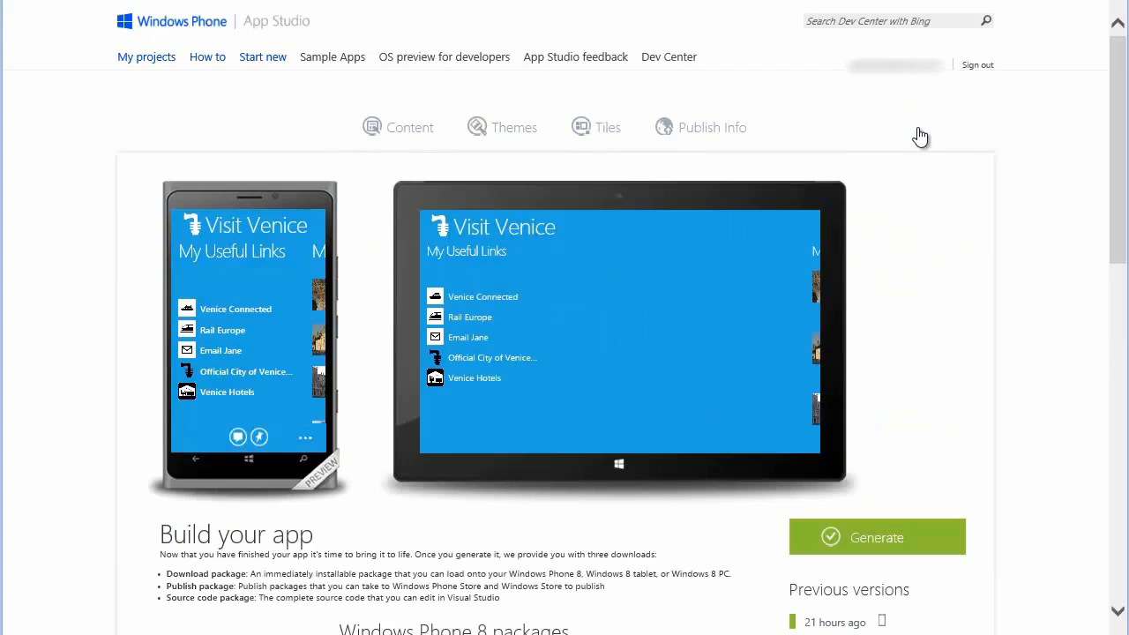
{"action": "left_click_drag", "start_coordinate": [1117, 232], "coordinate": [1117, 306]}
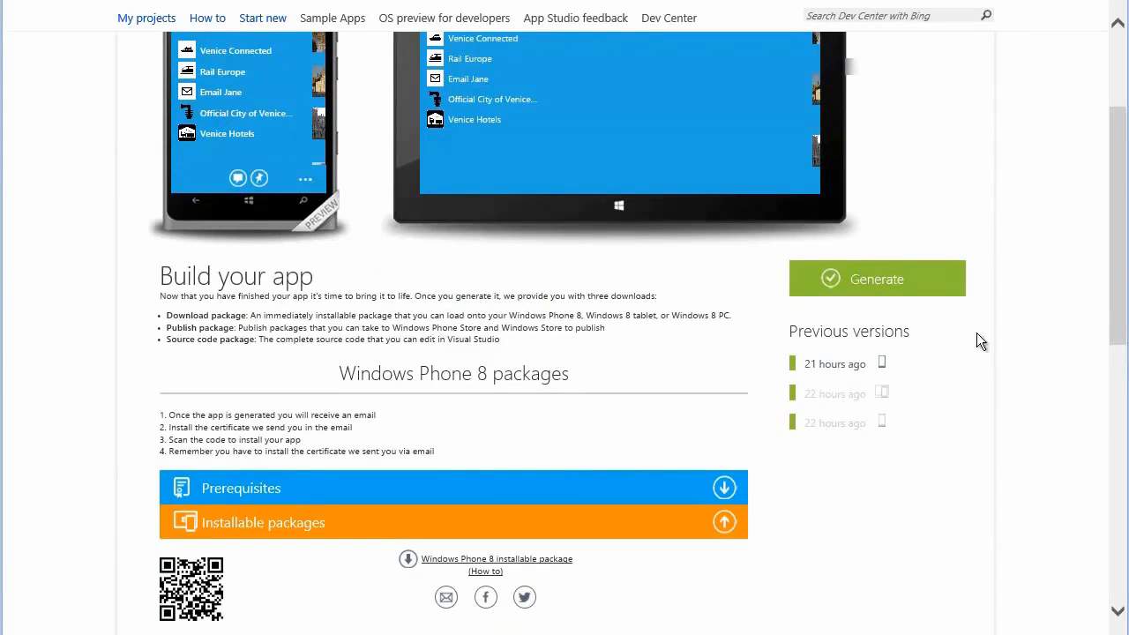
{"action": "left_click", "coordinate": [887, 285]}
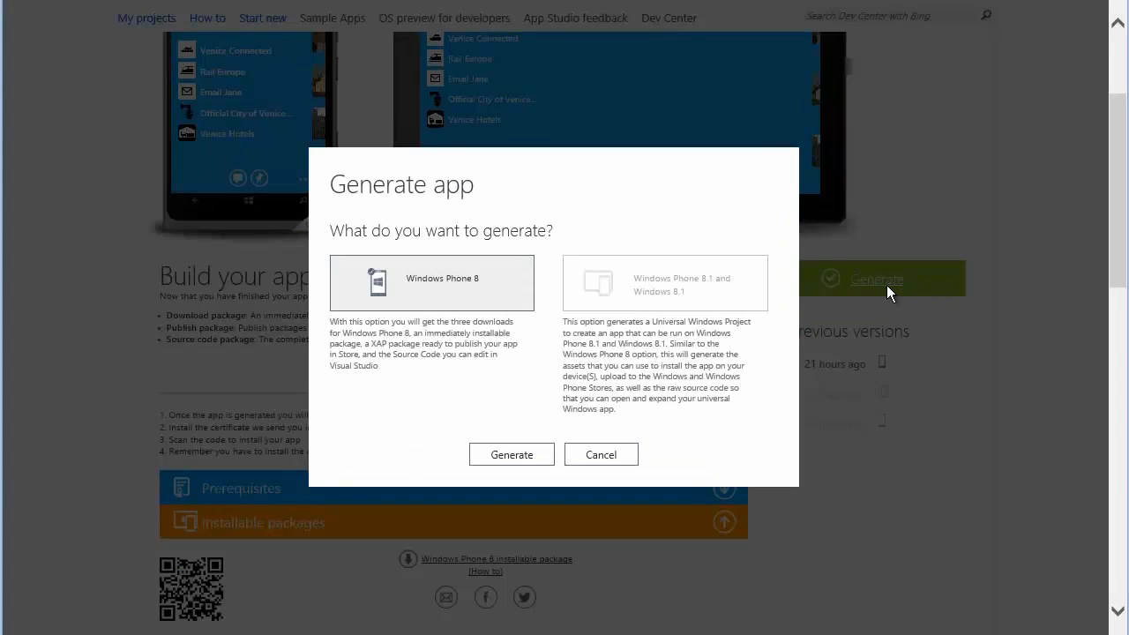
{"action": "left_click", "coordinate": [714, 294]}
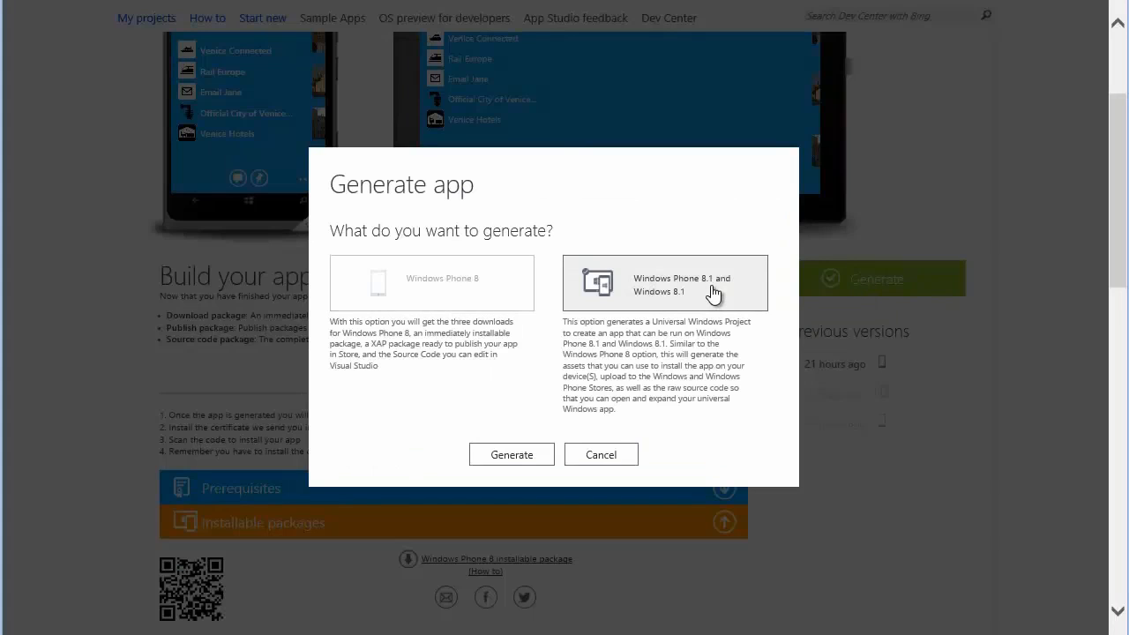
{"action": "left_click", "coordinate": [521, 461]}
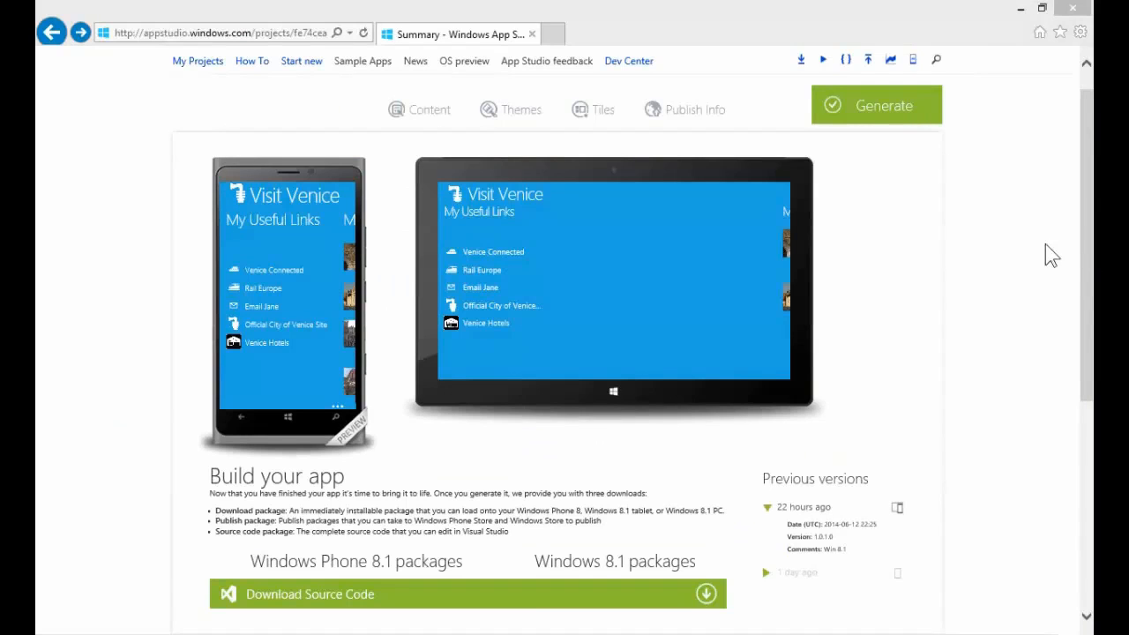
Download the generated app's Visual Studio 2013 Universal Project source code package and save App.zip.
{"action": "left_click_drag", "start_coordinate": [1085, 254], "coordinate": [1090, 303]}
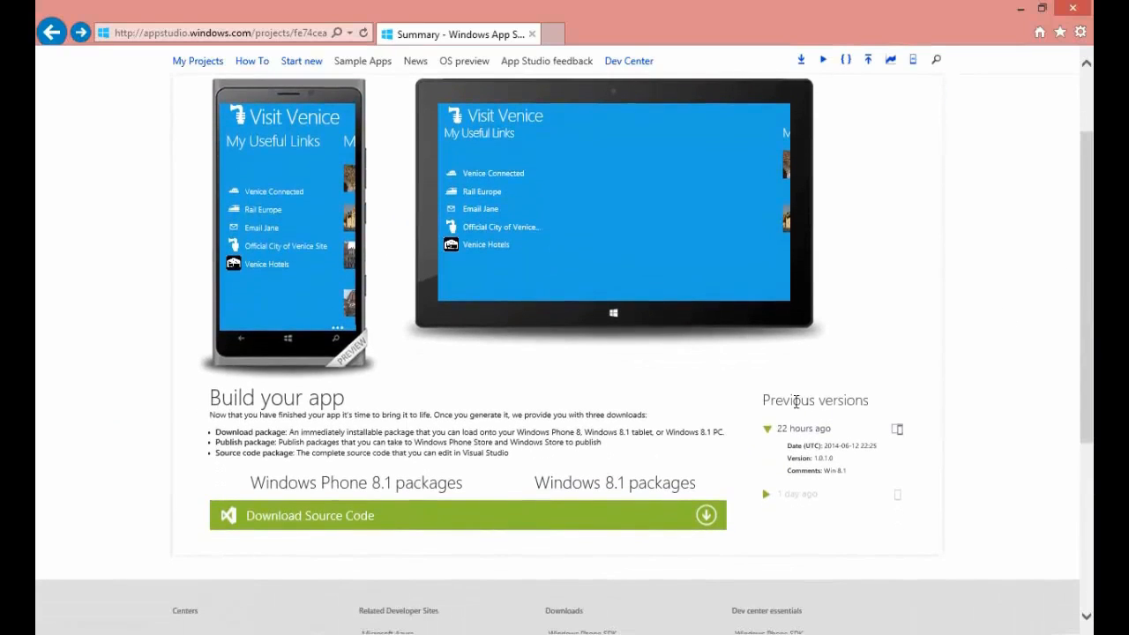
{"action": "left_click", "coordinate": [706, 518]}
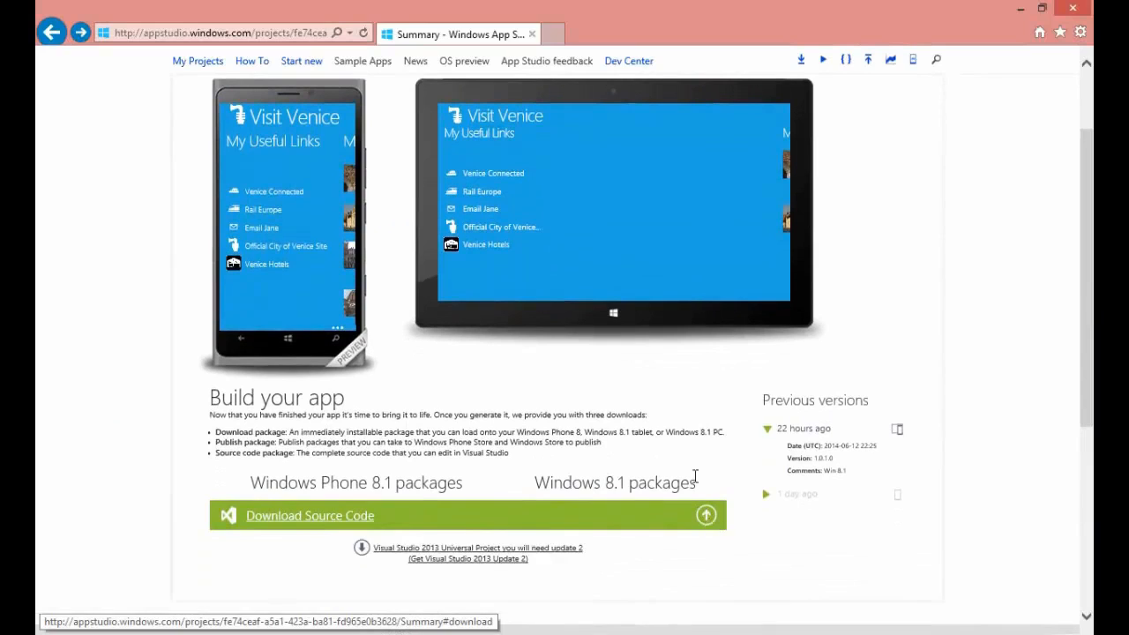
{"action": "left_click", "coordinate": [554, 550]}
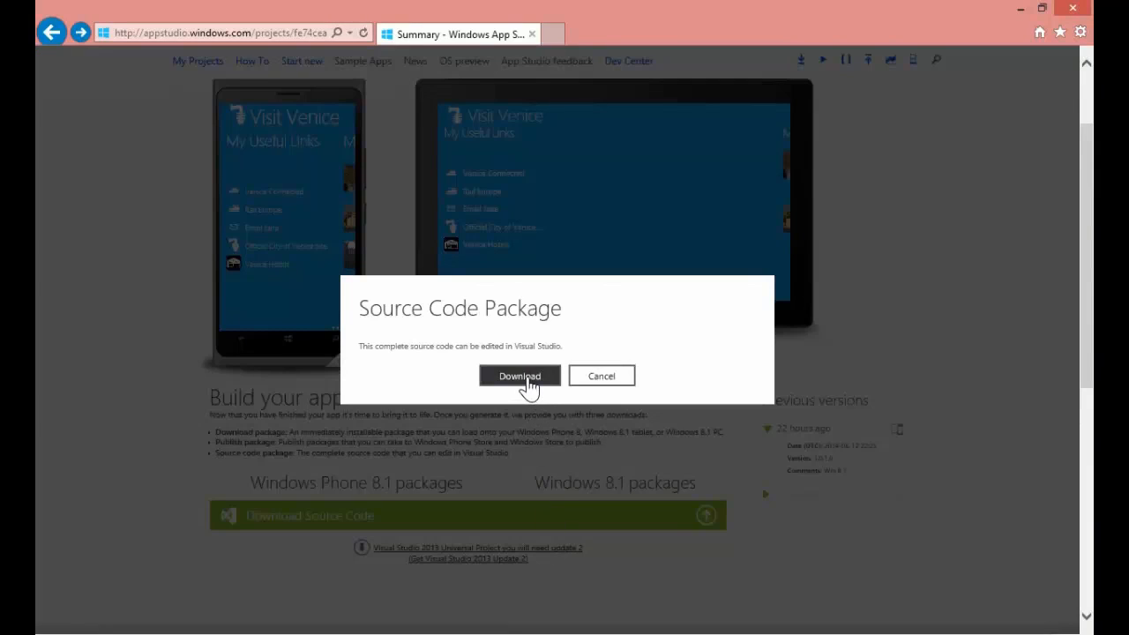
{"action": "left_click", "coordinate": [528, 380]}
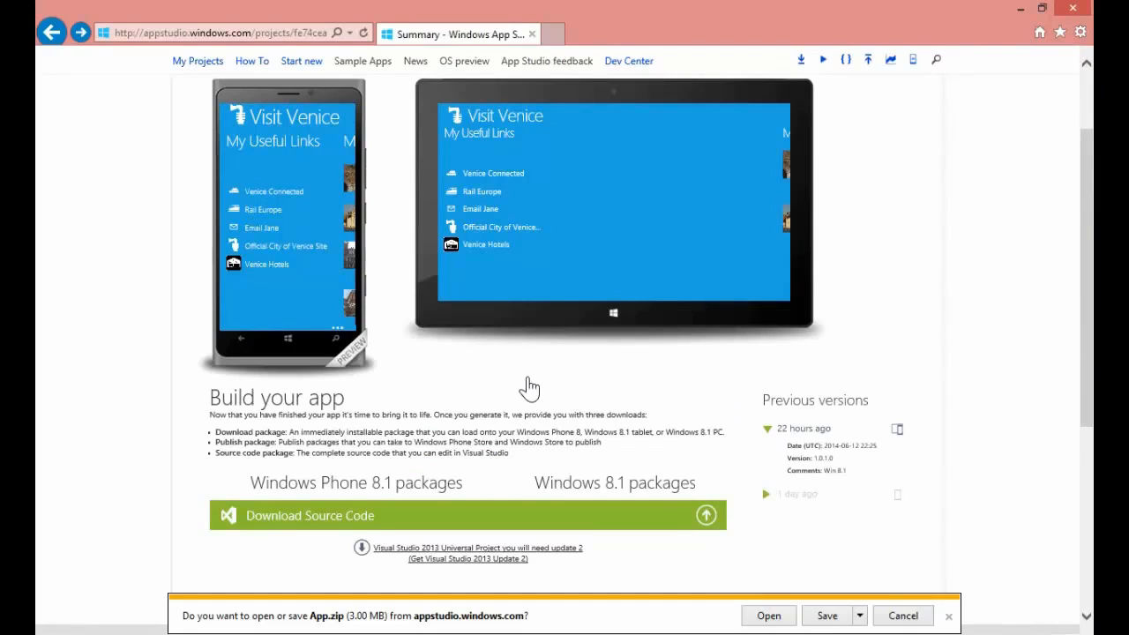
{"action": "left_click", "coordinate": [827, 618]}
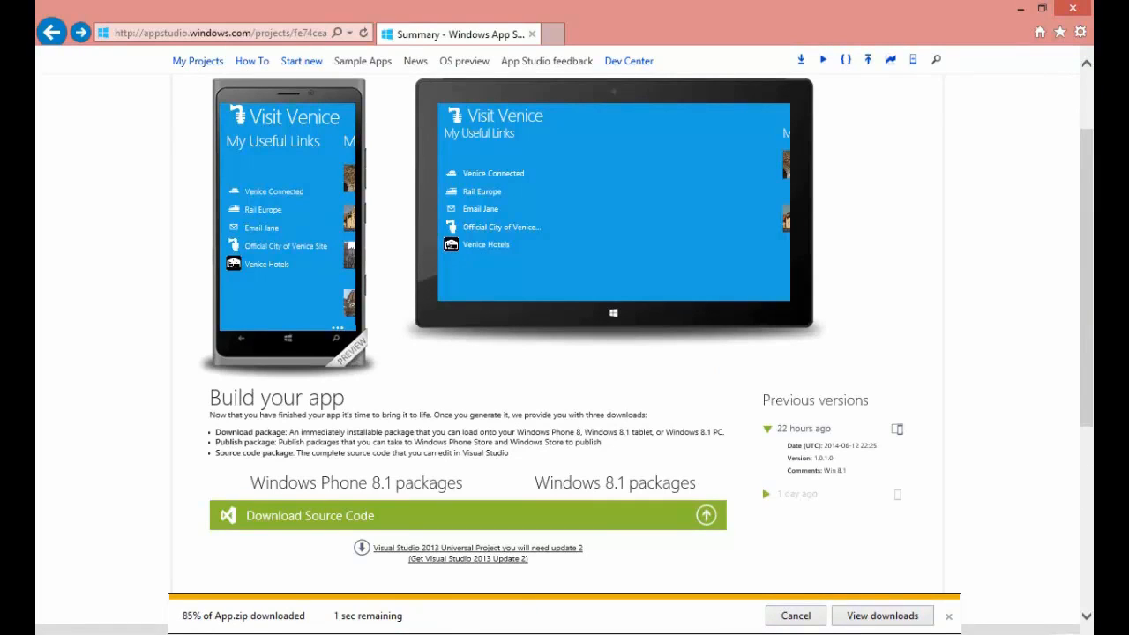
Switch to File Explorer, open AppStudio.sln in Visual Studio and open MyUsefulLinksDataSource.cs from the AppStudio.Data project's DataSources folder.
{"action": "key", "text": "alt+Tab"}
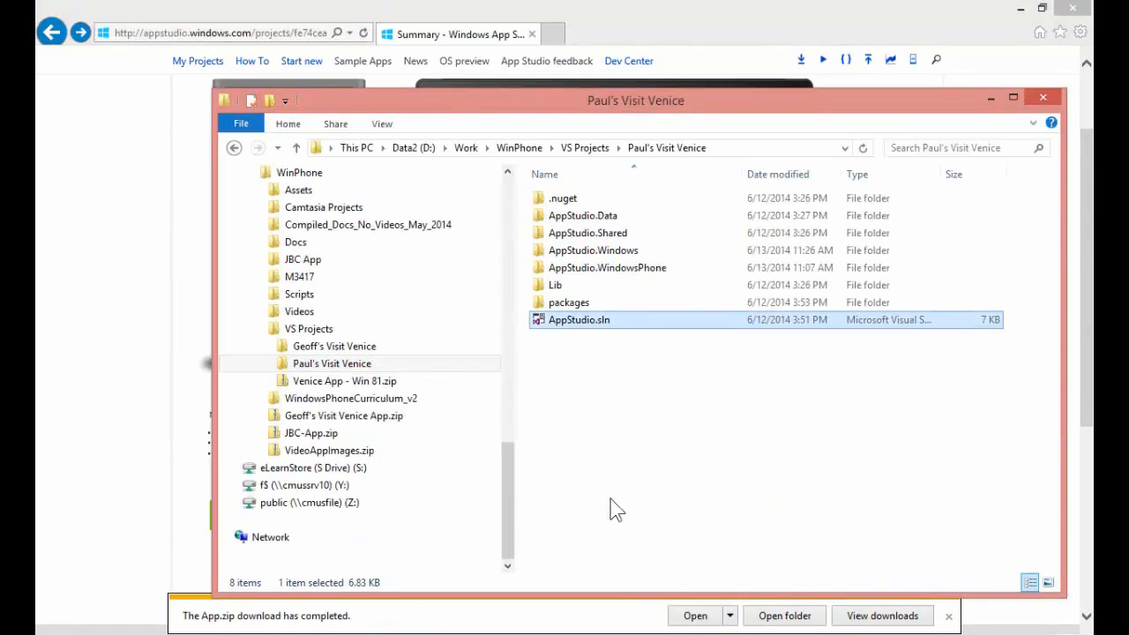
{"action": "double_click", "coordinate": [578, 320]}
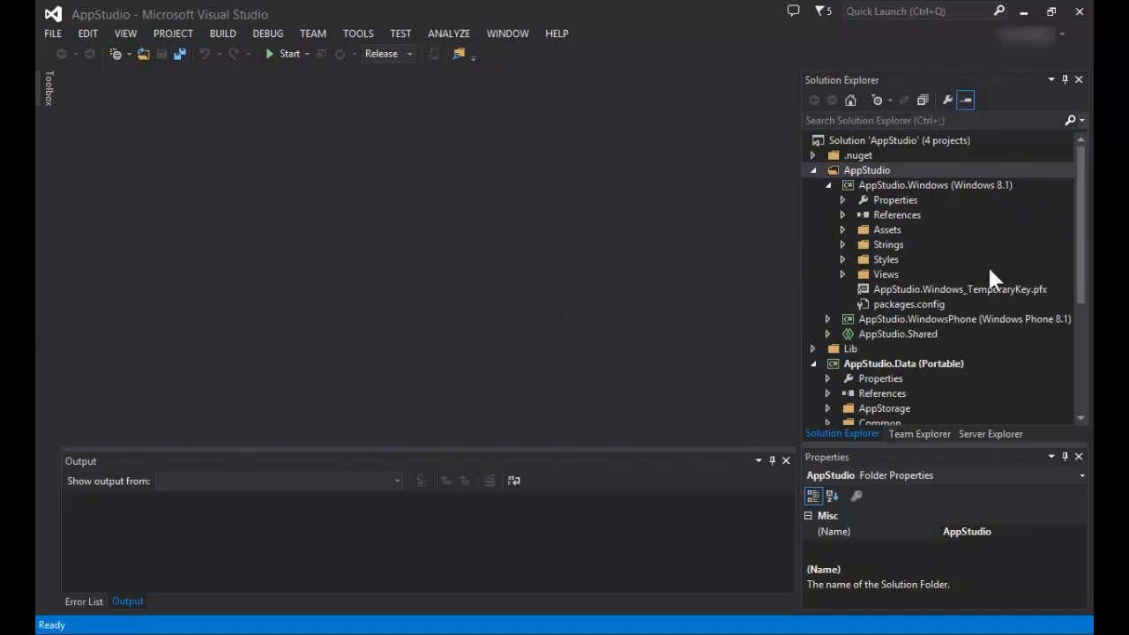
{"action": "left_click_drag", "start_coordinate": [1084, 260], "coordinate": [1087, 373]}
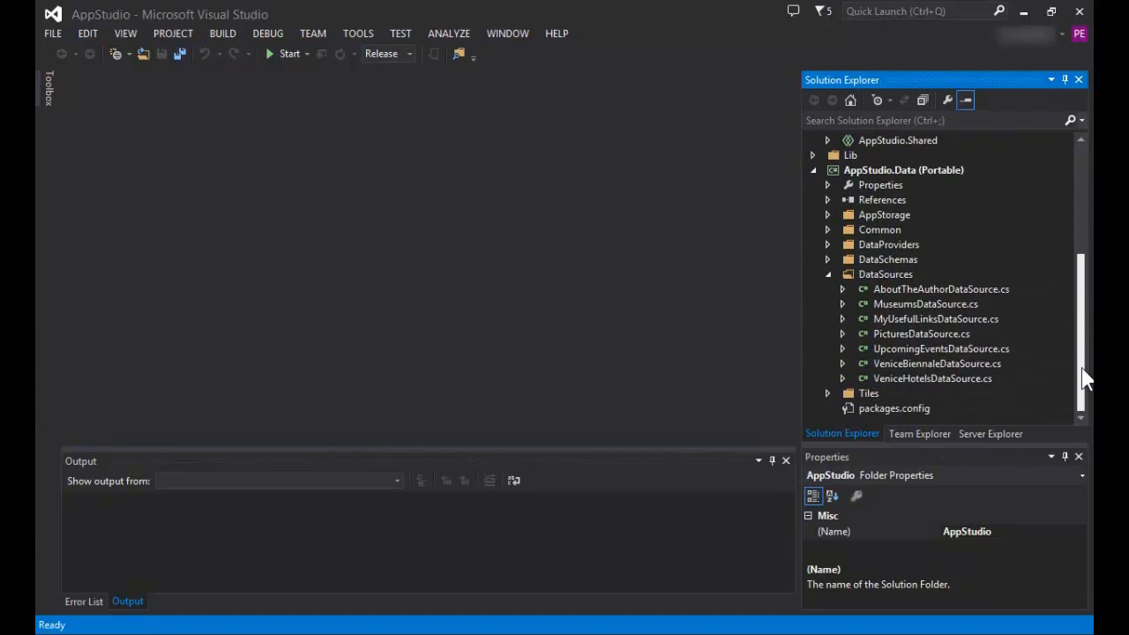
{"action": "left_click", "coordinate": [882, 321]}
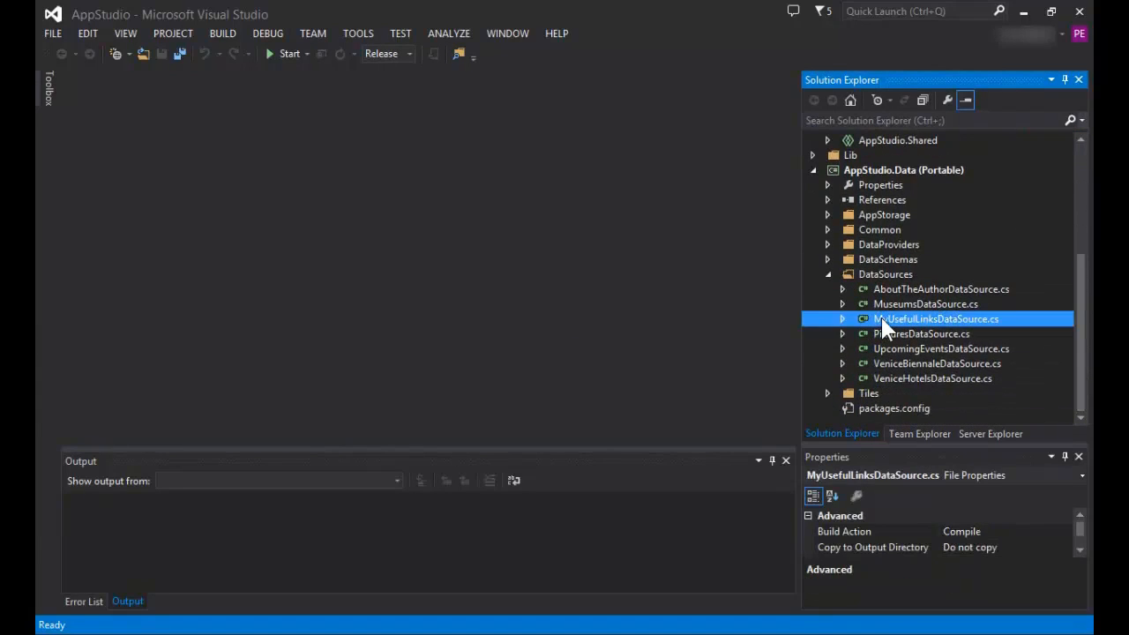
{"action": "double_click", "coordinate": [882, 321]}
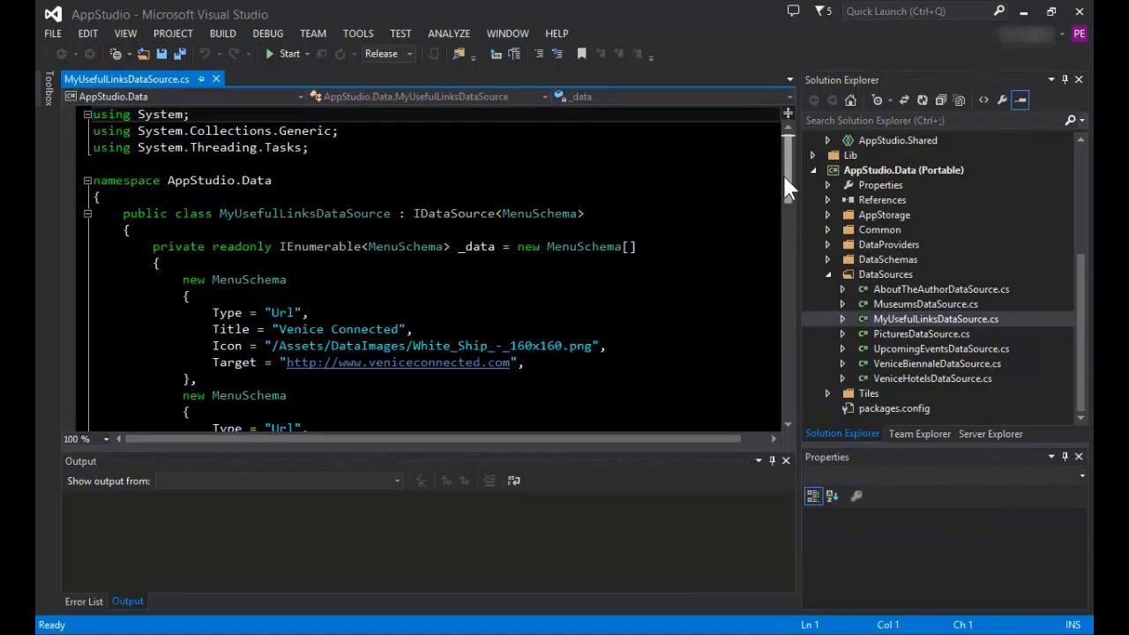
Duplicate the Venice Hotels MenuSchema entry directly below itself, starting the copy on its own line.
{"action": "left_click_drag", "start_coordinate": [783, 181], "coordinate": [795, 300]}
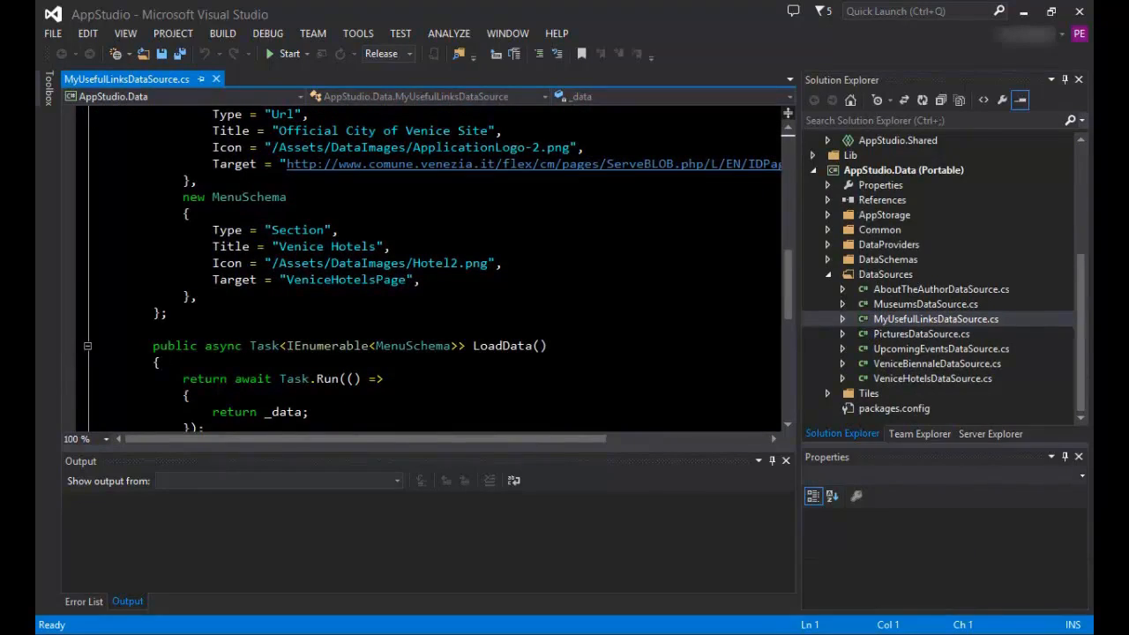
{"action": "left_click_drag", "start_coordinate": [93, 195], "coordinate": [287, 296]}
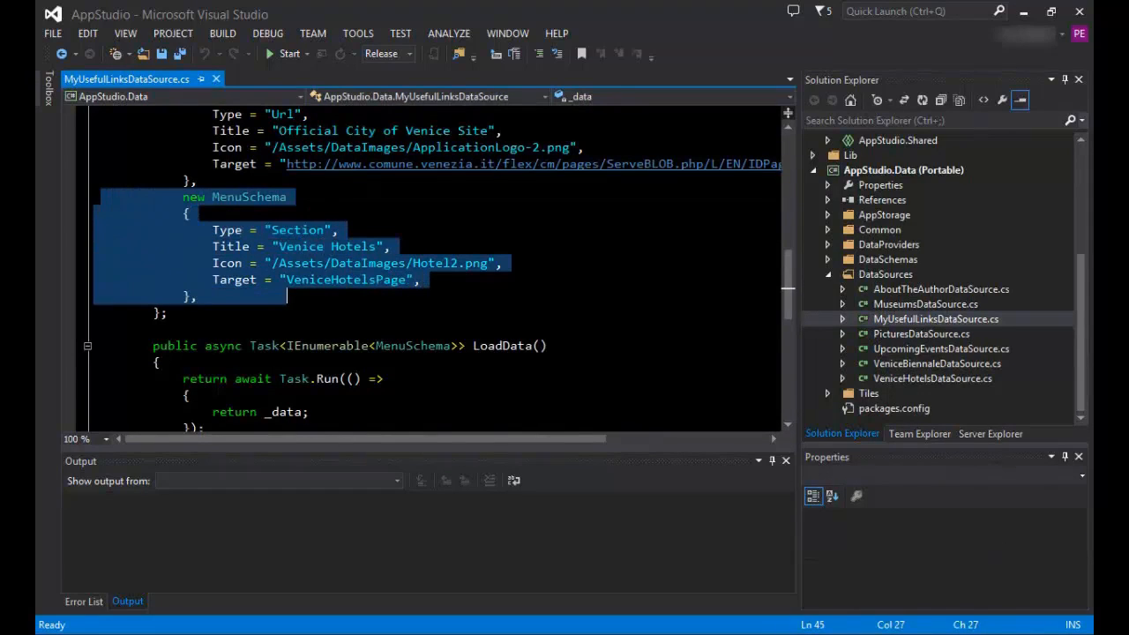
{"action": "key", "text": "ctrl+c"}
{"action": "key", "text": "ctrl+v"}
{"action": "key", "text": "ctrl+v"}
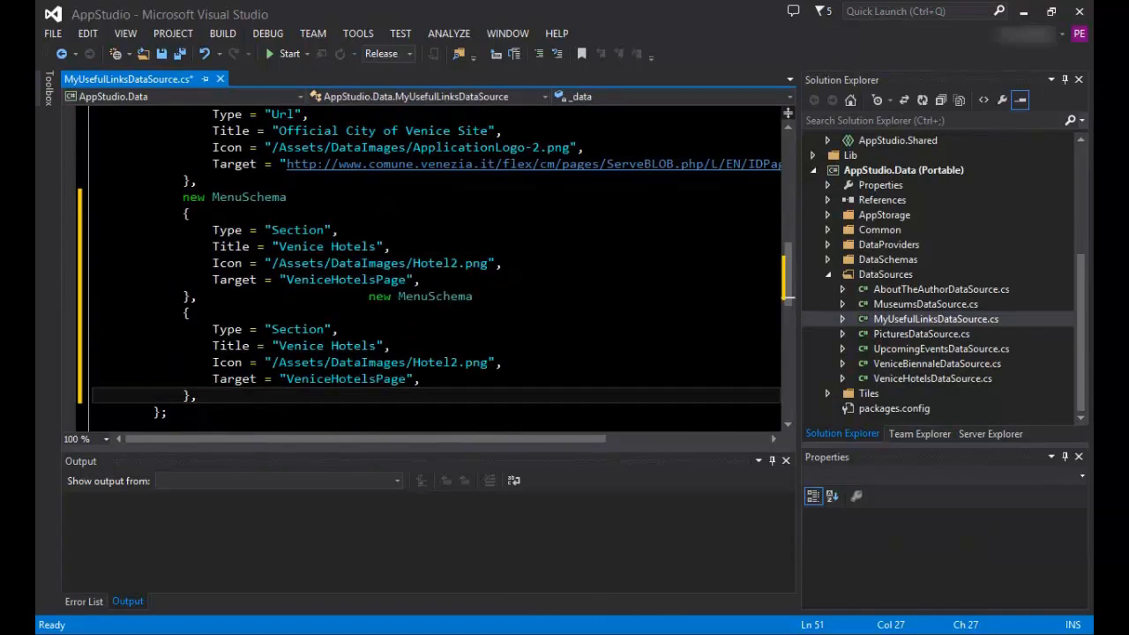
{"action": "left_click", "coordinate": [368, 296]}
{"action": "key", "text": "Return"}
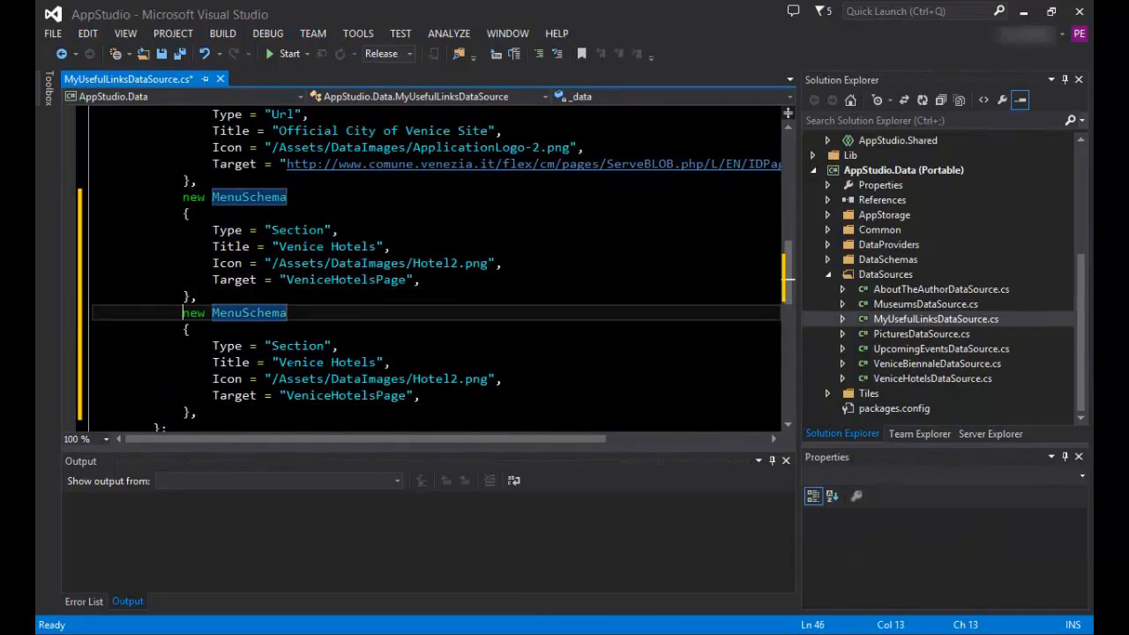
{"action": "double_click", "coordinate": [342, 364]}
{"action": "type", "text": "ACTV"}
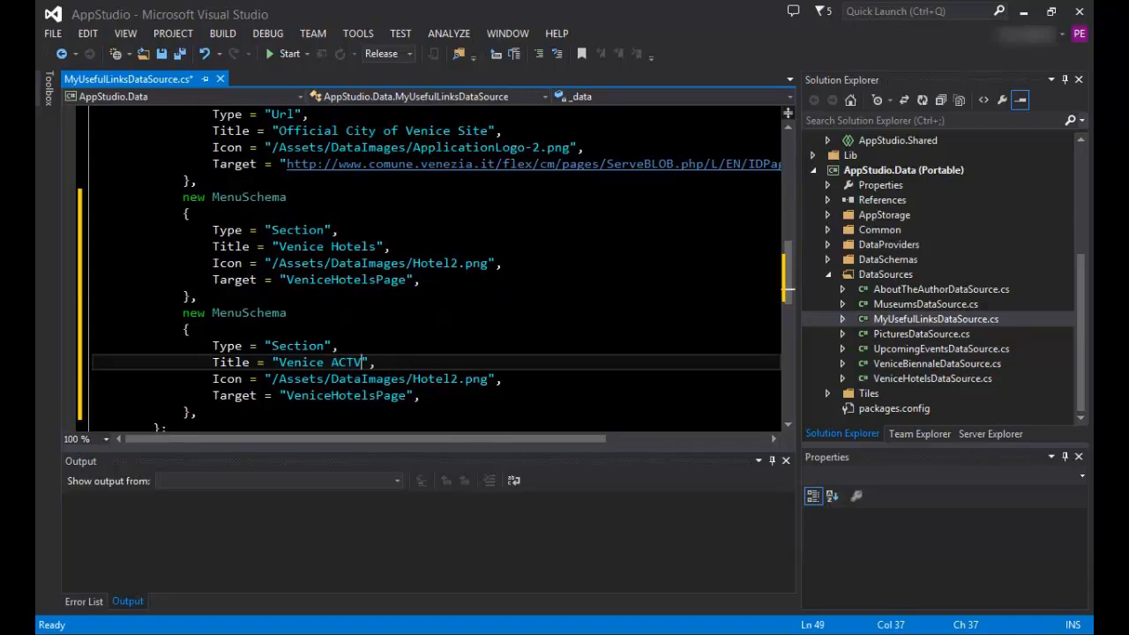
{"action": "left_click_drag", "start_coordinate": [406, 396], "coordinate": [281, 396]}
{"action": "key", "text": "shift+Right"}
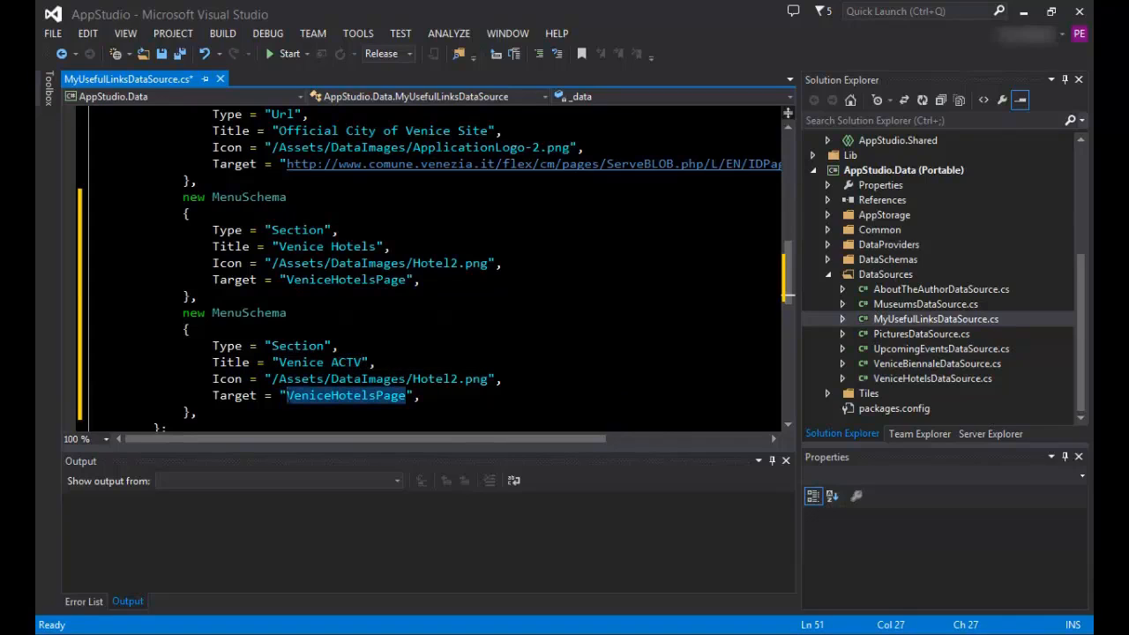
{"action": "key", "text": "ctrl+v"}
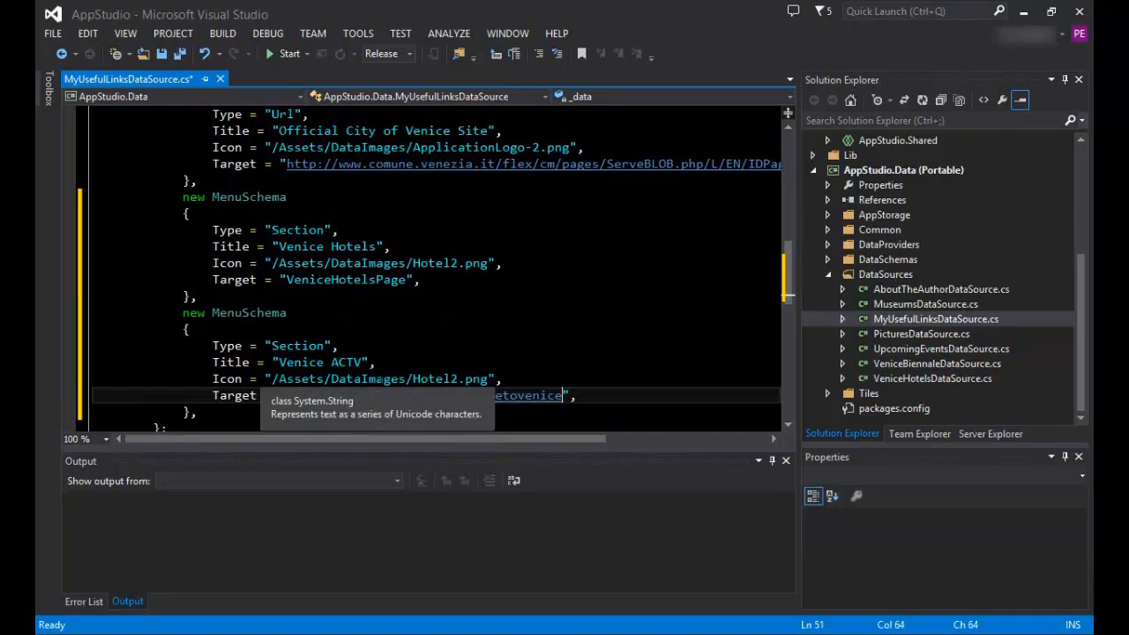
{"action": "left_click", "coordinate": [160, 53]}
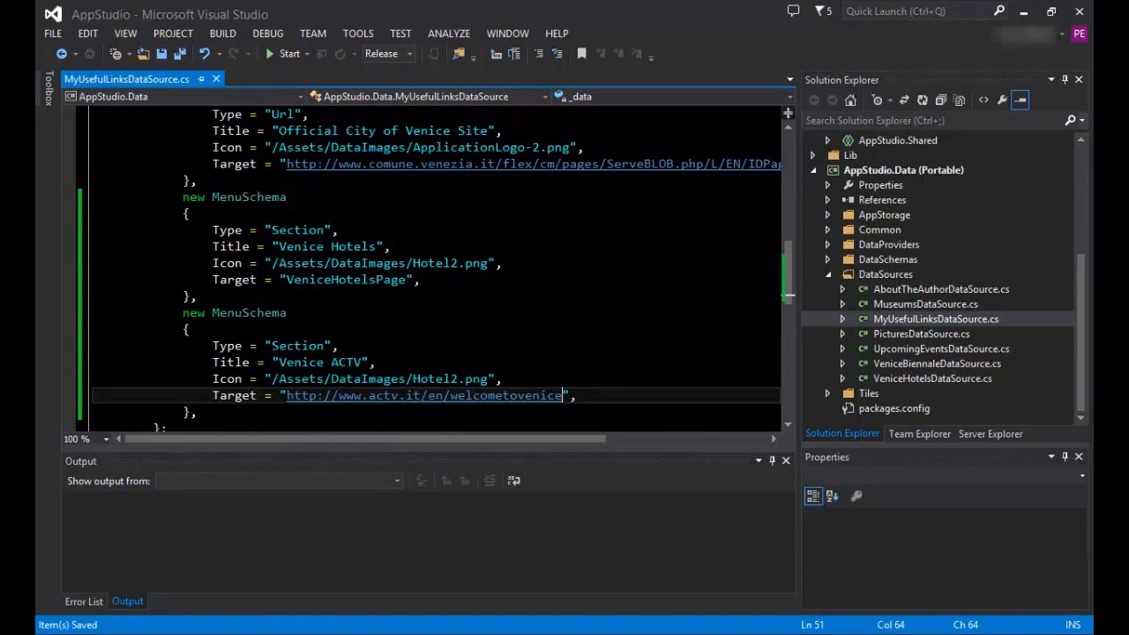
Select the AppStudio.Windows (Windows 8.1) project, set its debug target to Simulator and run the app.
{"action": "left_click", "coordinate": [928, 214]}
{"action": "left_click_drag", "start_coordinate": [1087, 279], "coordinate": [1090, 168]}
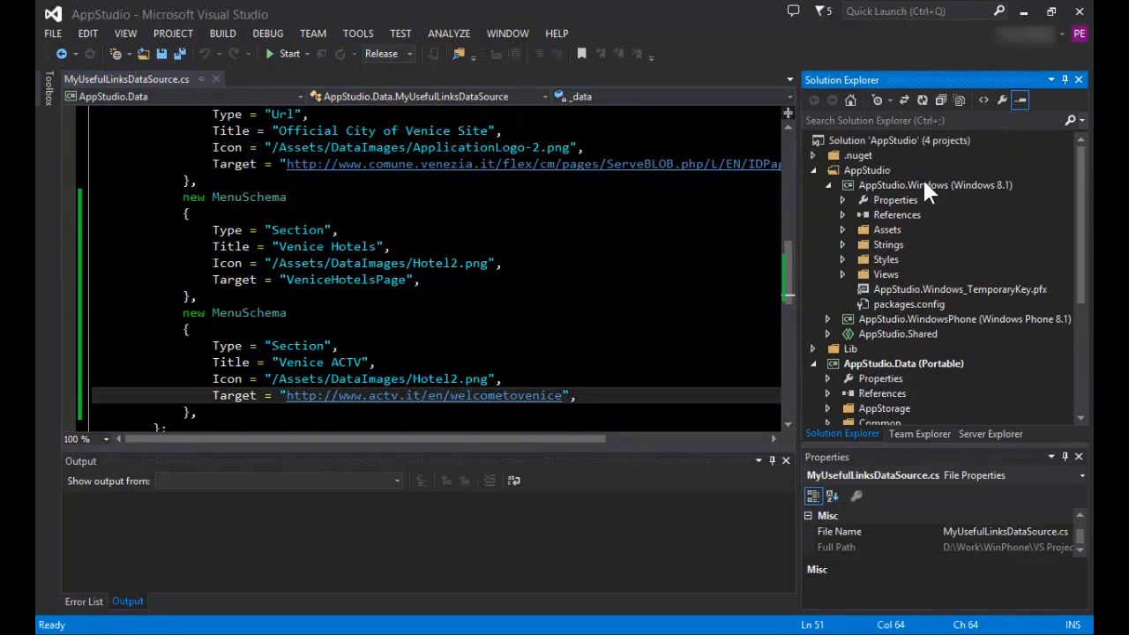
{"action": "left_click", "coordinate": [909, 185]}
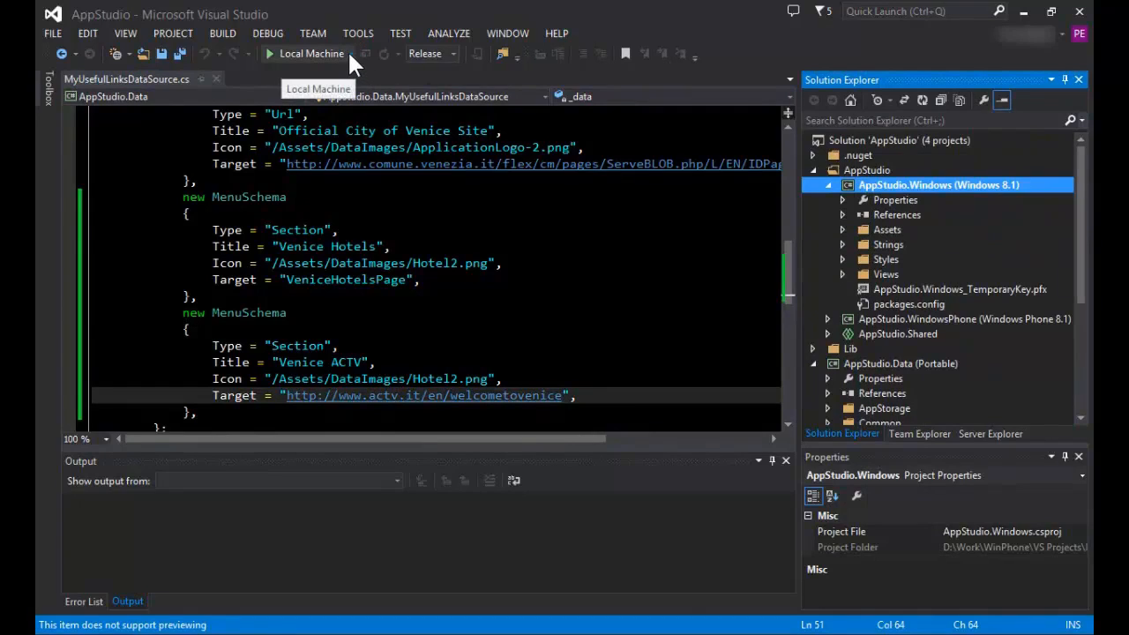
{"action": "left_click", "coordinate": [349, 53]}
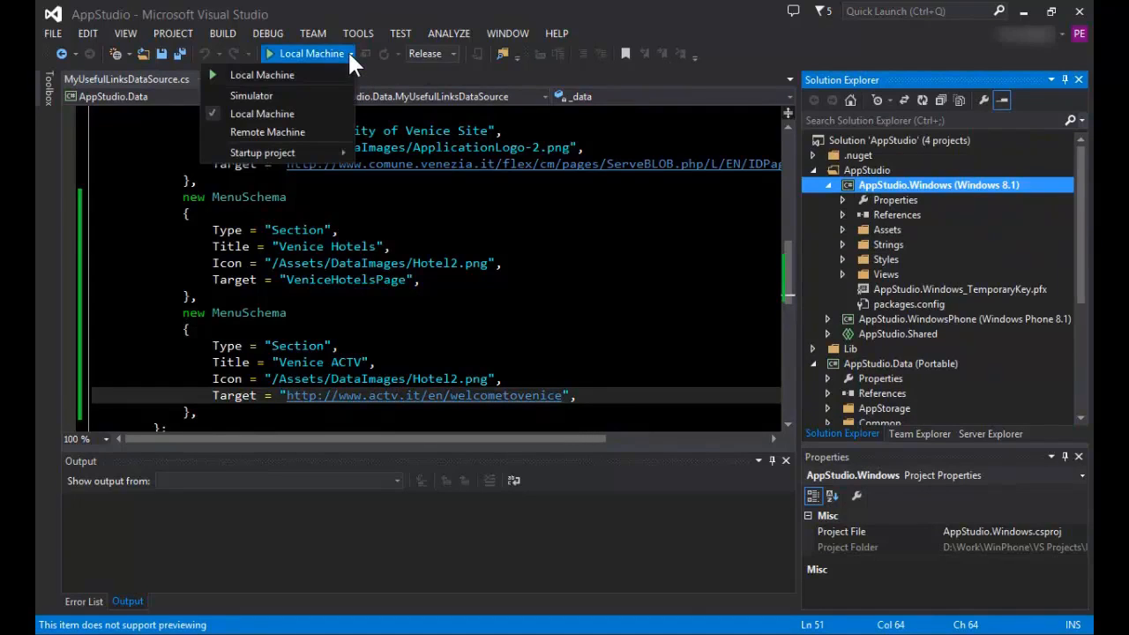
{"action": "left_click", "coordinate": [296, 97]}
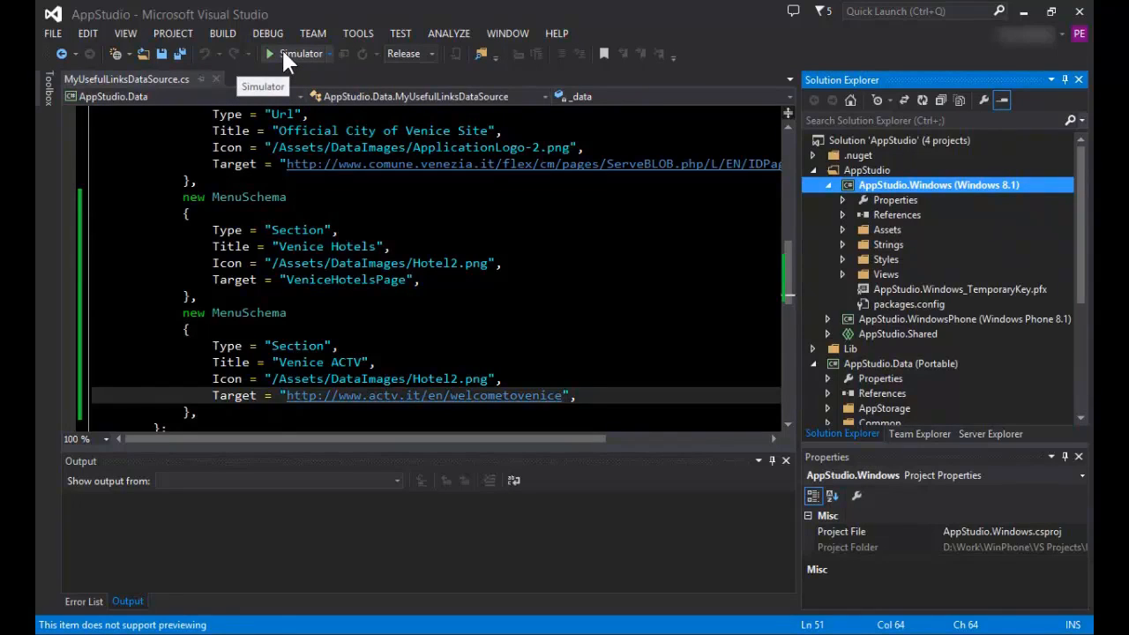
{"action": "left_click", "coordinate": [283, 53]}
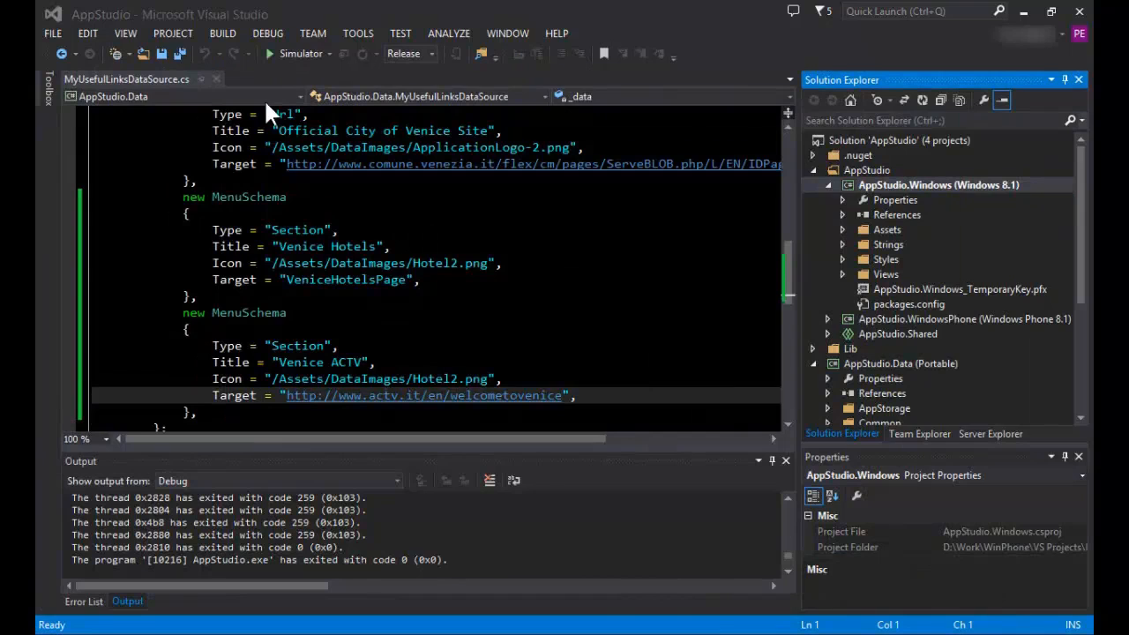
Create a Neutral Release (Any CPU) app package of AppStudio.Windows that is not for Windows Store upload, in the default output location.
{"action": "left_click", "coordinate": [179, 31]}
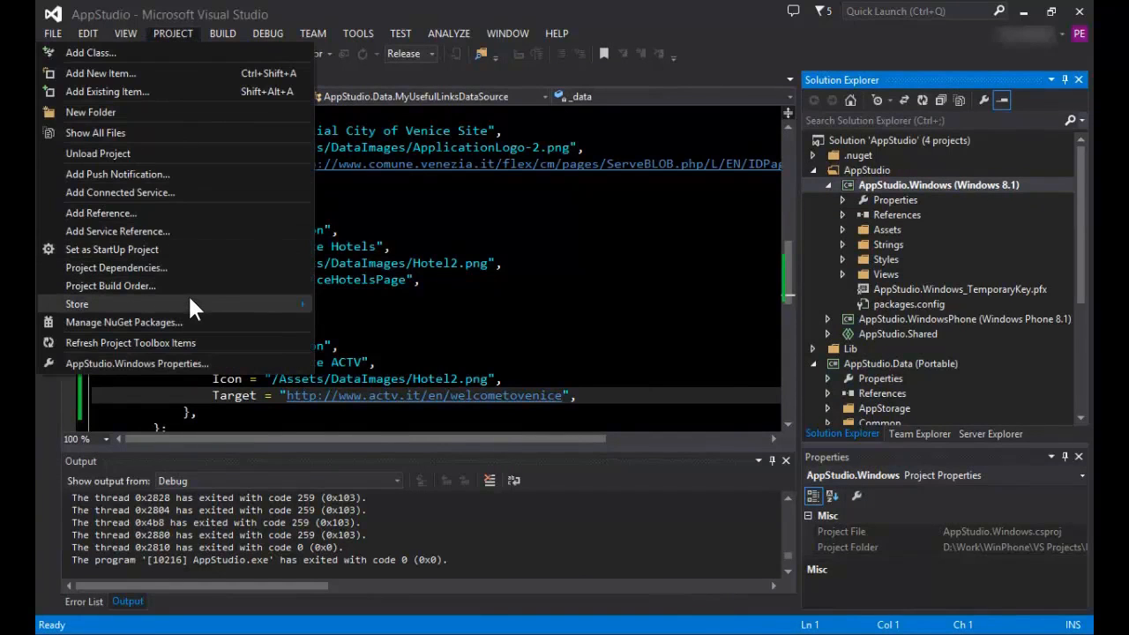
{"action": "mouse_move", "coordinate": [188, 302]}
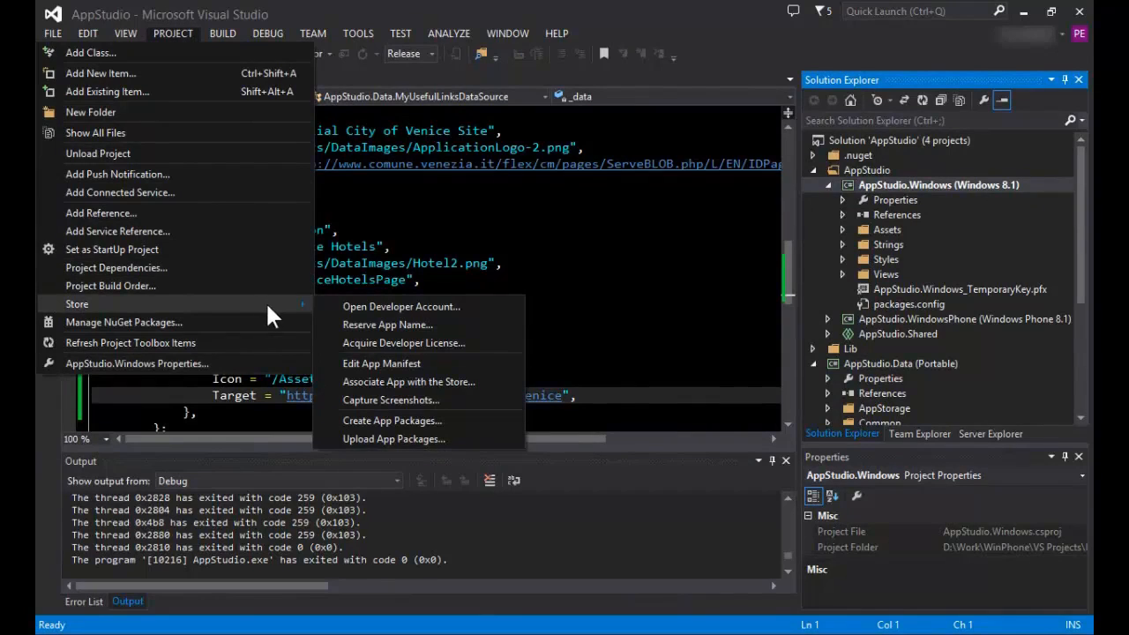
{"action": "left_click", "coordinate": [399, 422]}
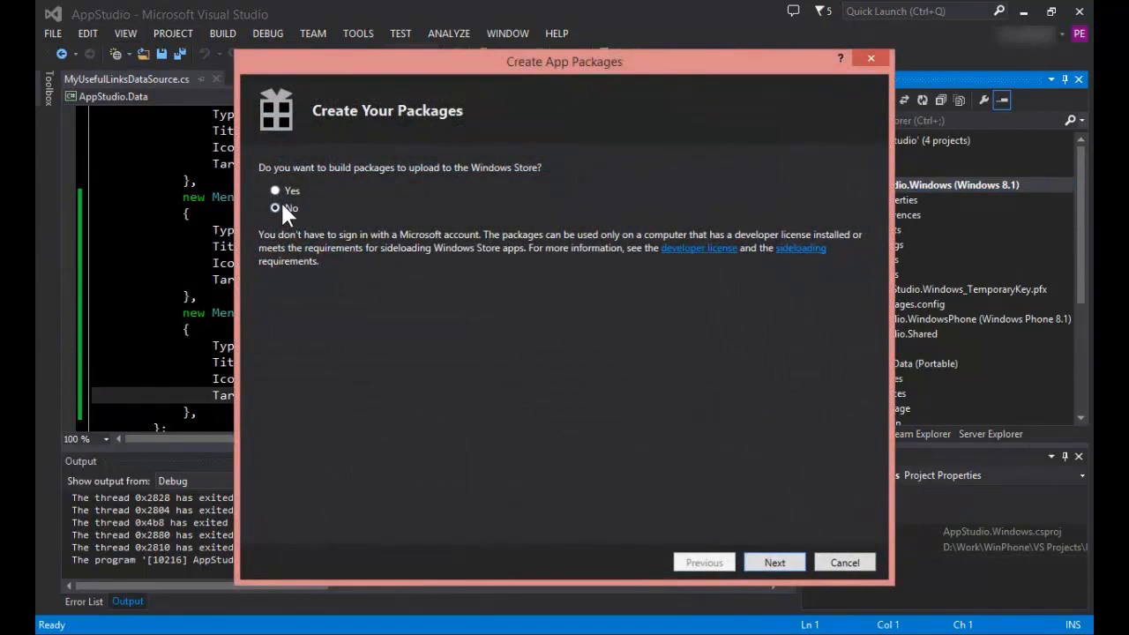
{"action": "left_click", "coordinate": [775, 565]}
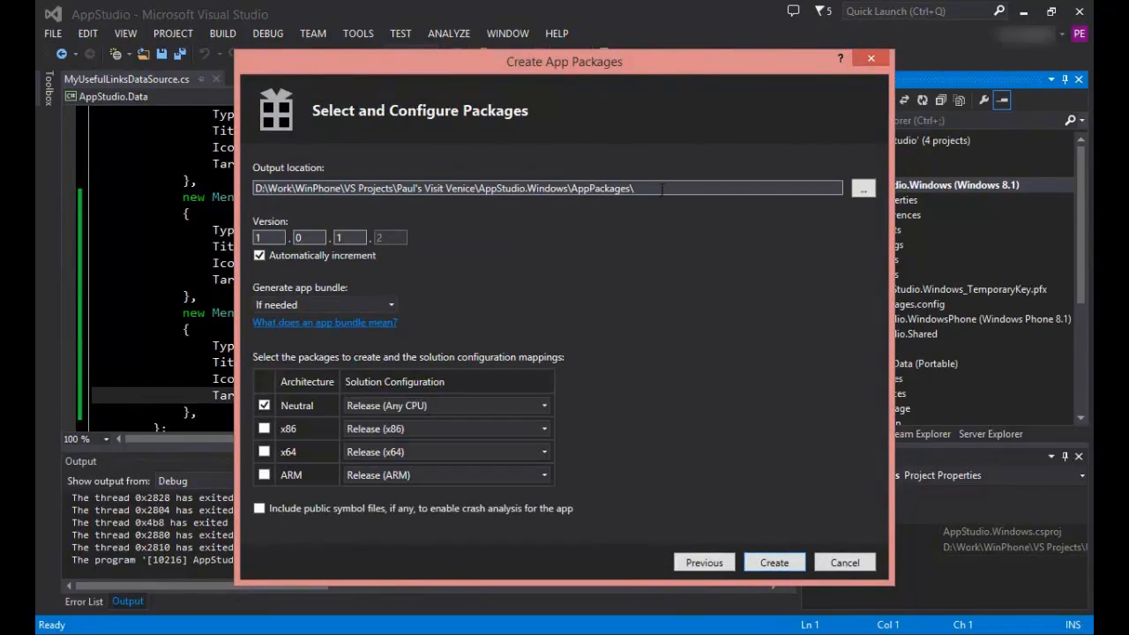
{"action": "left_click_drag", "start_coordinate": [656, 186], "coordinate": [347, 176]}
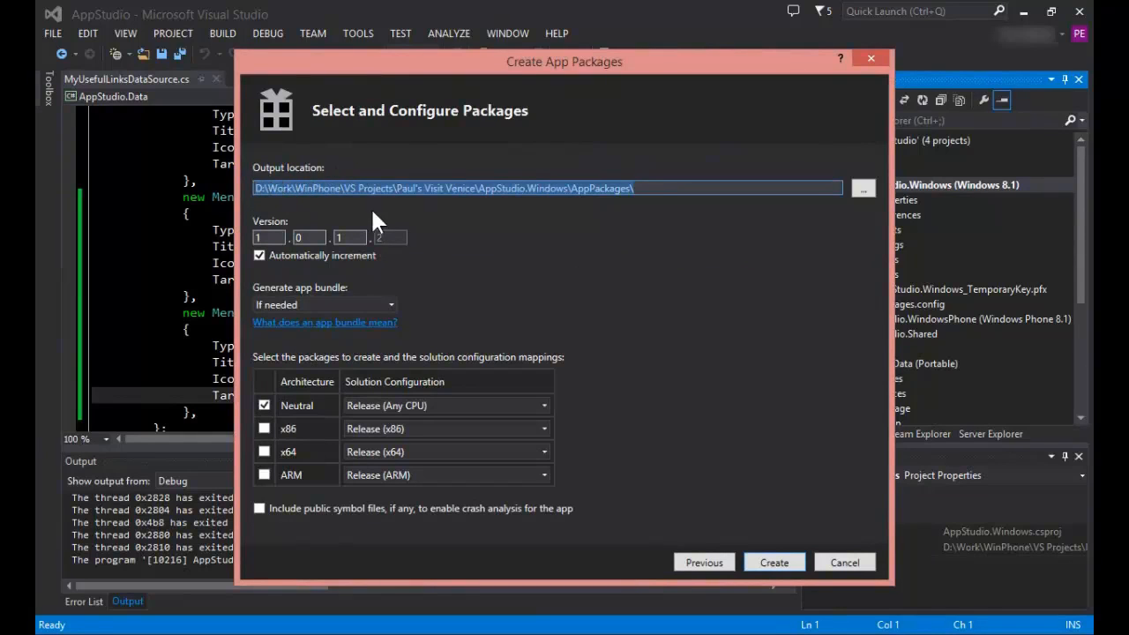
{"action": "left_click", "coordinate": [765, 564]}
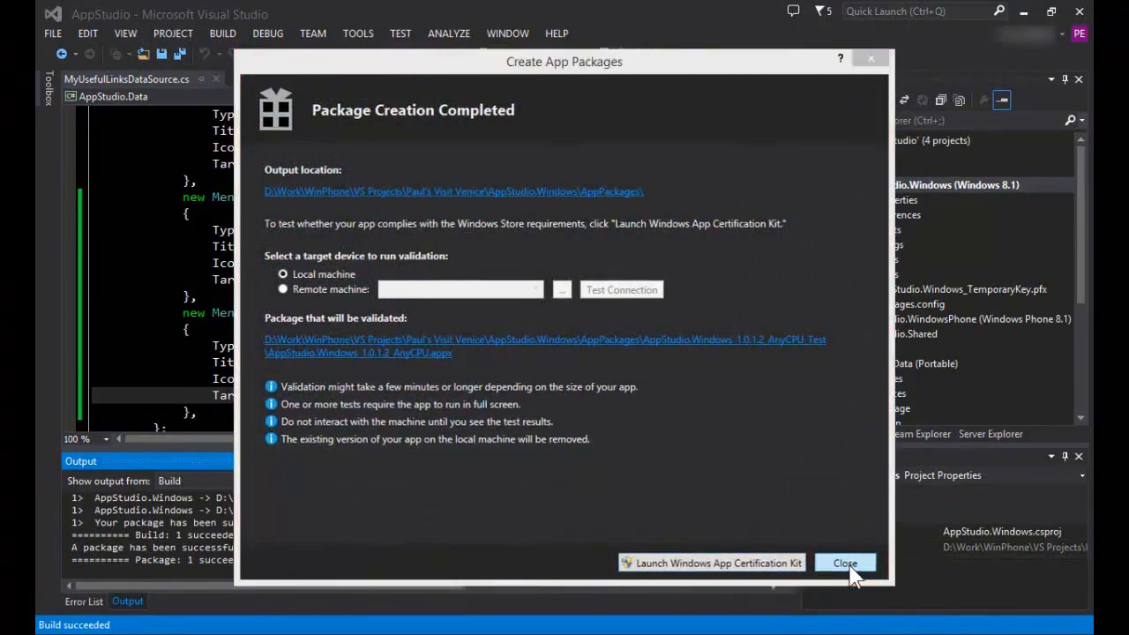
{"action": "left_click", "coordinate": [846, 563]}
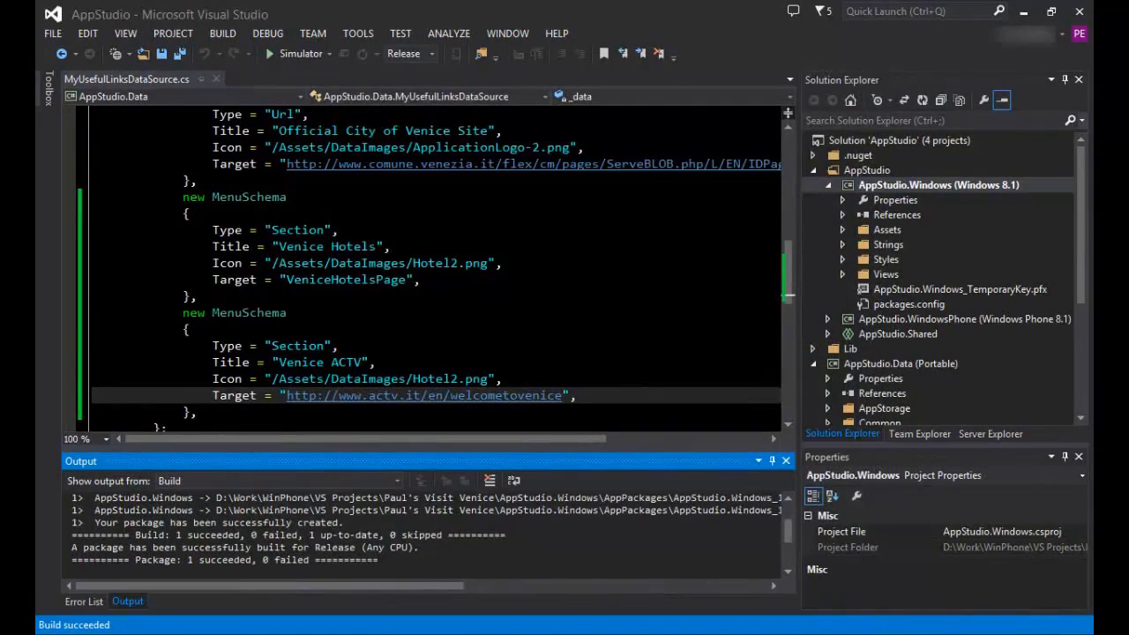
Switch to the Dev Center in the browser and open the Packages section of Visit Venice: Release 3.
{"action": "left_click", "coordinate": [179, 34]}
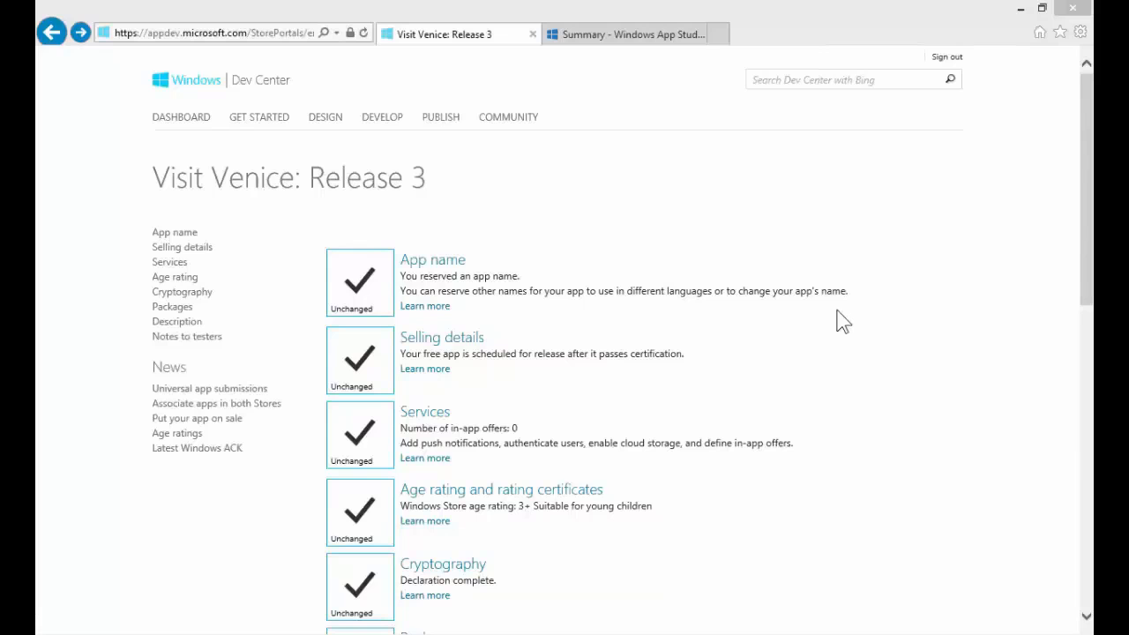
{"action": "left_click_drag", "start_coordinate": [1088, 224], "coordinate": [1087, 328]}
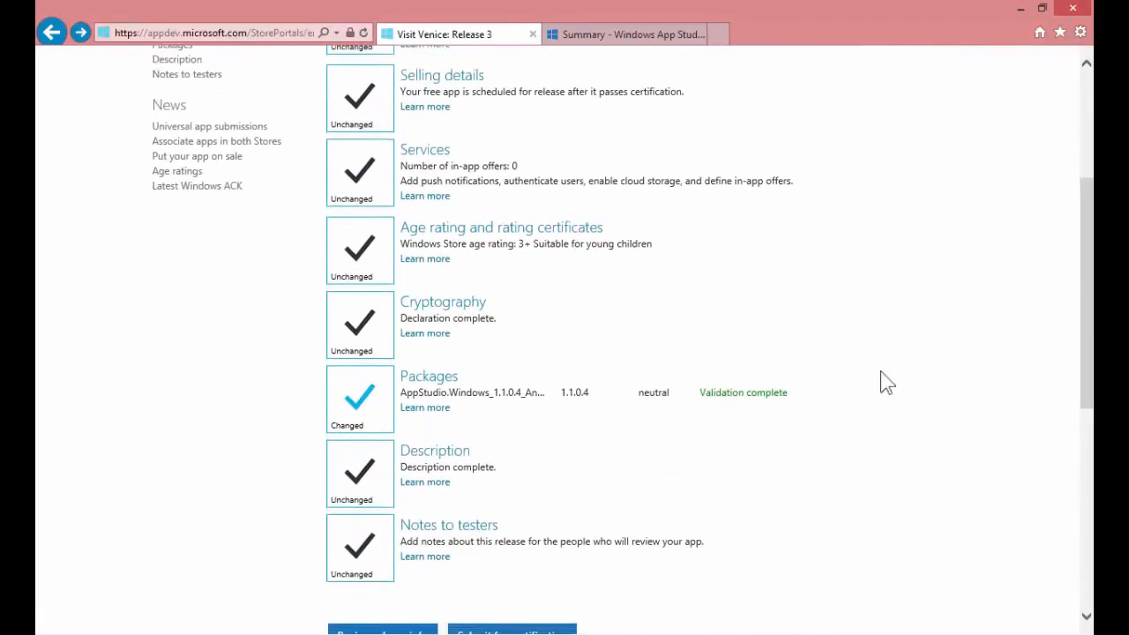
{"action": "left_click", "coordinate": [444, 389]}
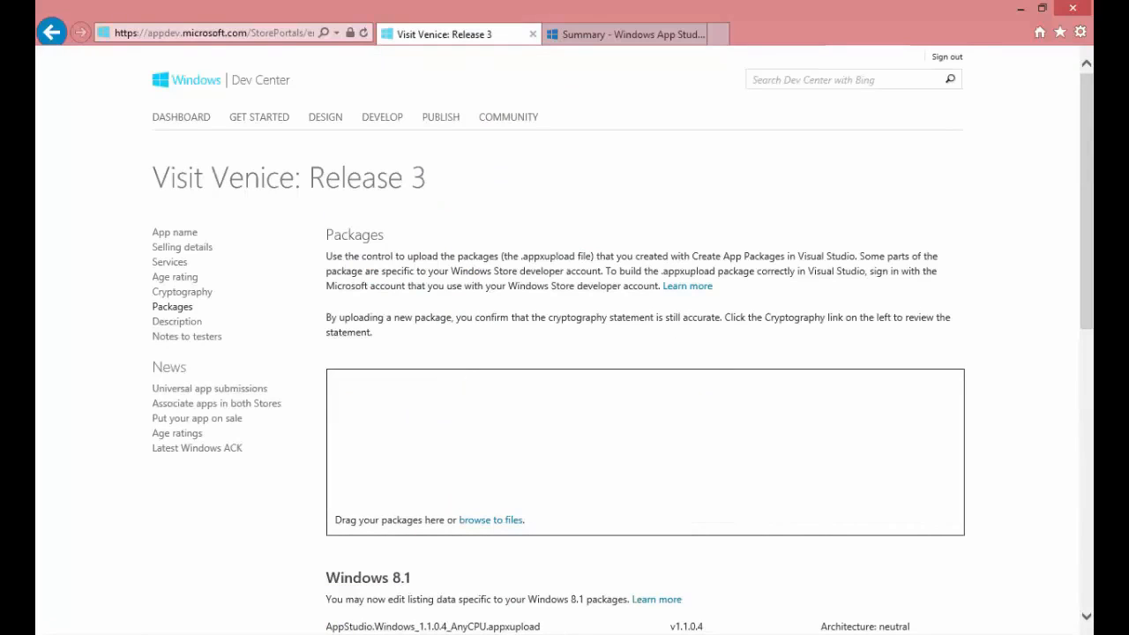
Switch to File Explorer and upload AppStudio.Windows_1.1.0.4_AnyCPU.appxupload from Visit Venice - CM Helpdesk\AppStudio.Windows\AppPackages to the release's Packages page.
{"action": "key", "text": "alt+Tab"}
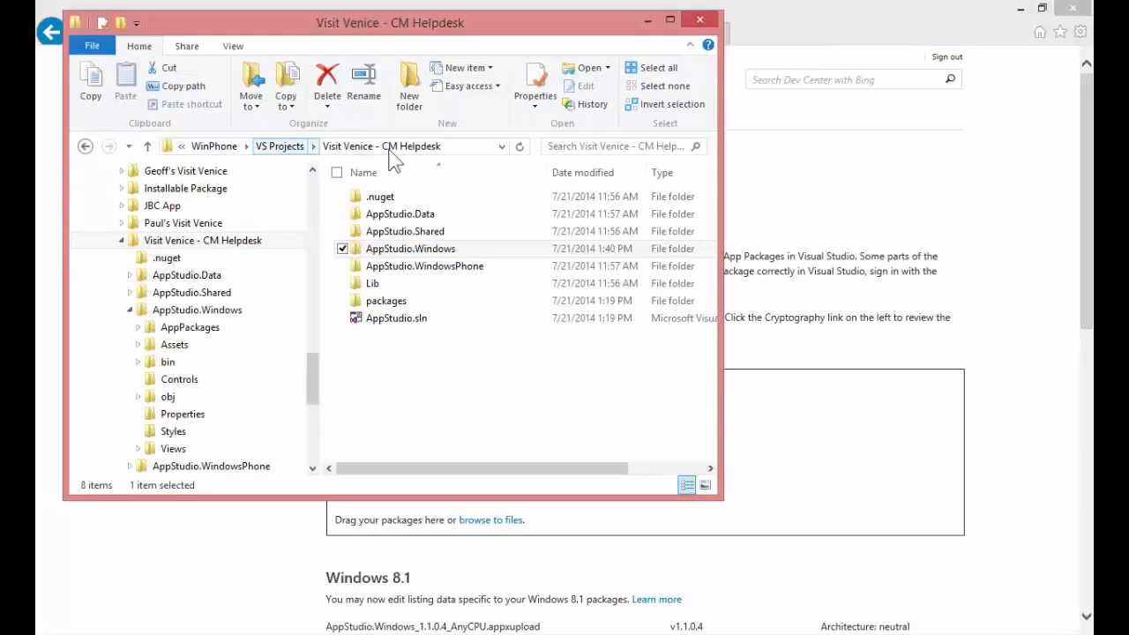
{"action": "left_click", "coordinate": [467, 152]}
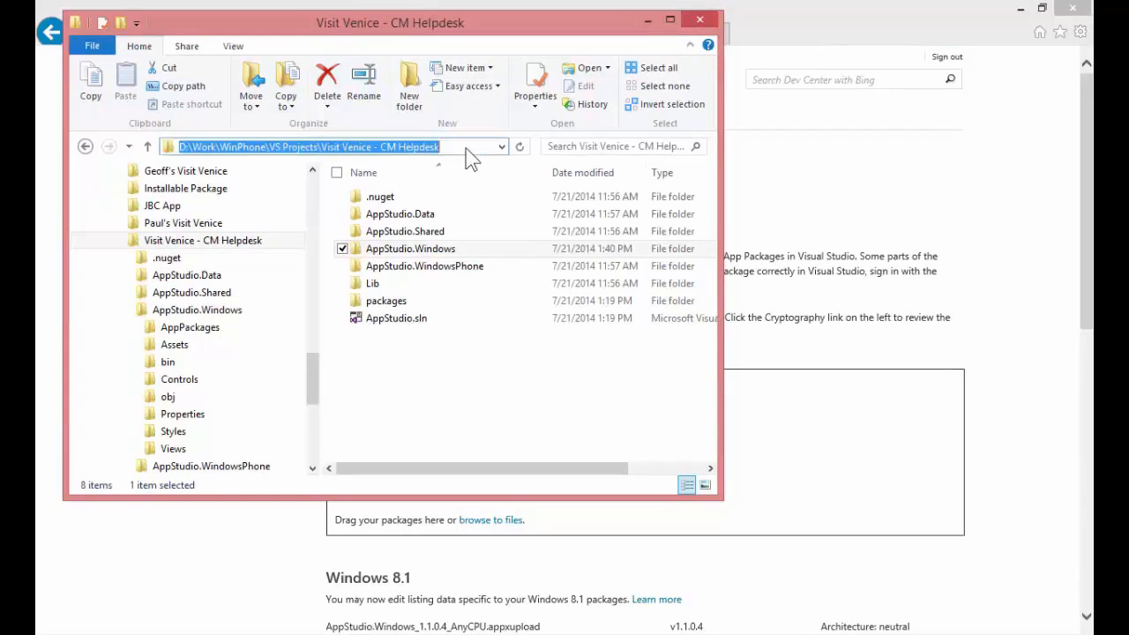
{"action": "key", "text": "ctrl+v"}
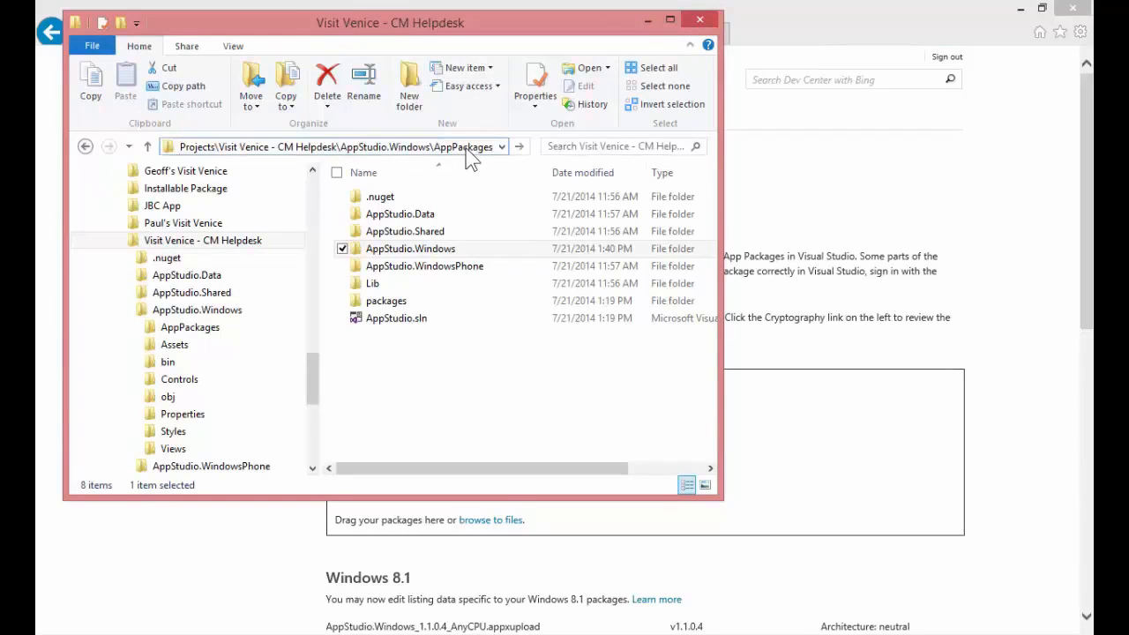
{"action": "key", "text": "Return"}
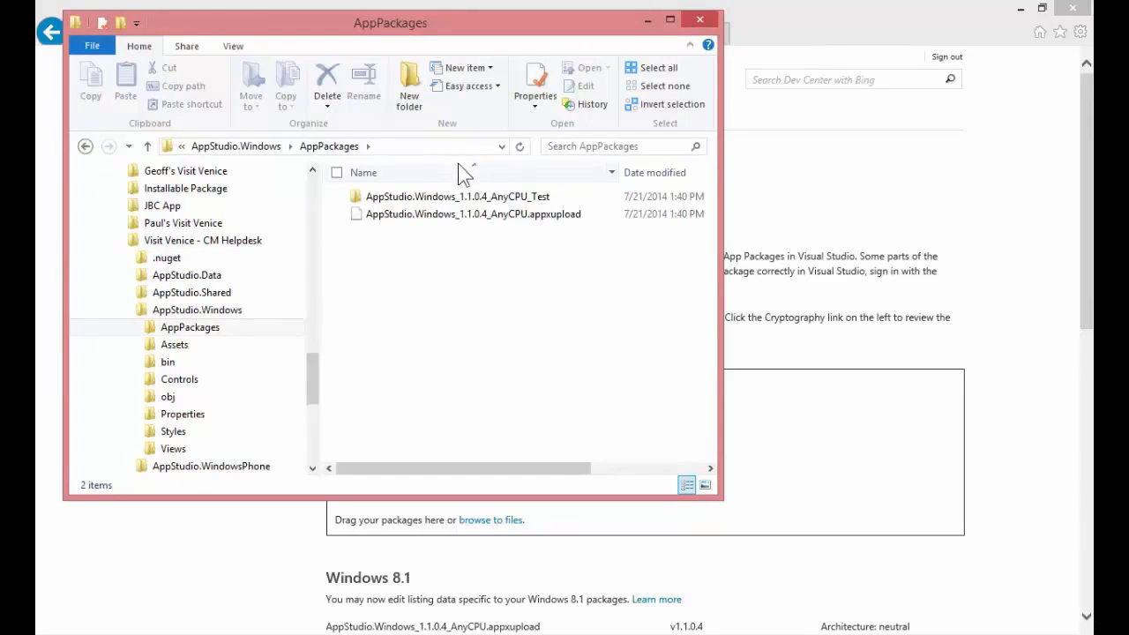
{"action": "left_click_drag", "start_coordinate": [392, 223], "coordinate": [780, 428]}
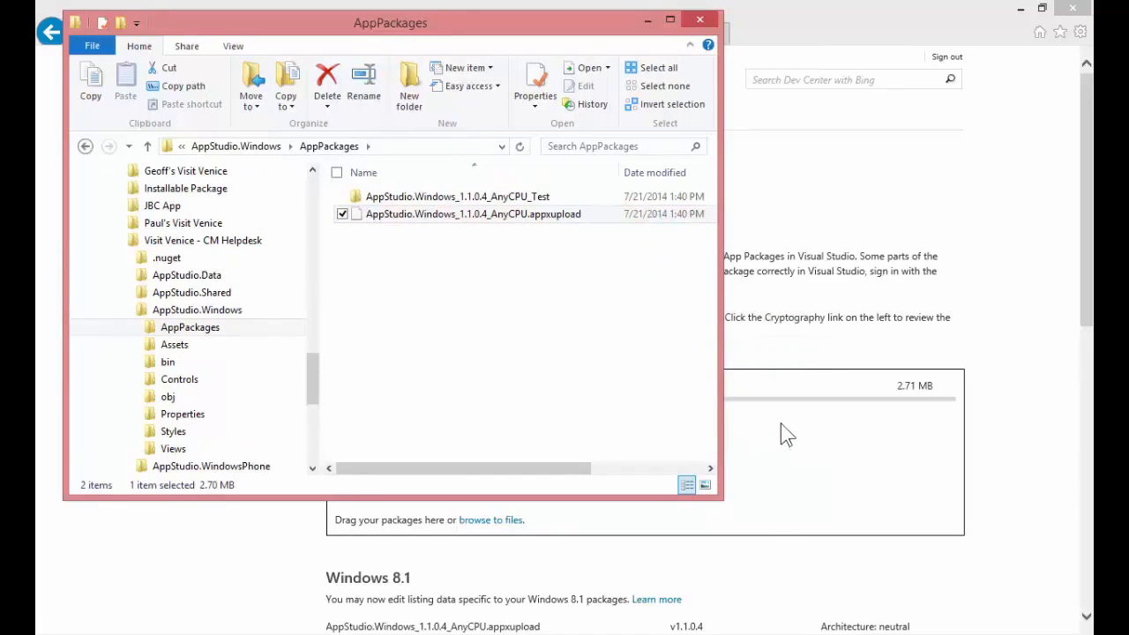
Save the Packages page and submit Visit Venice: Release 3 for certification.
{"action": "left_click", "coordinate": [1013, 418]}
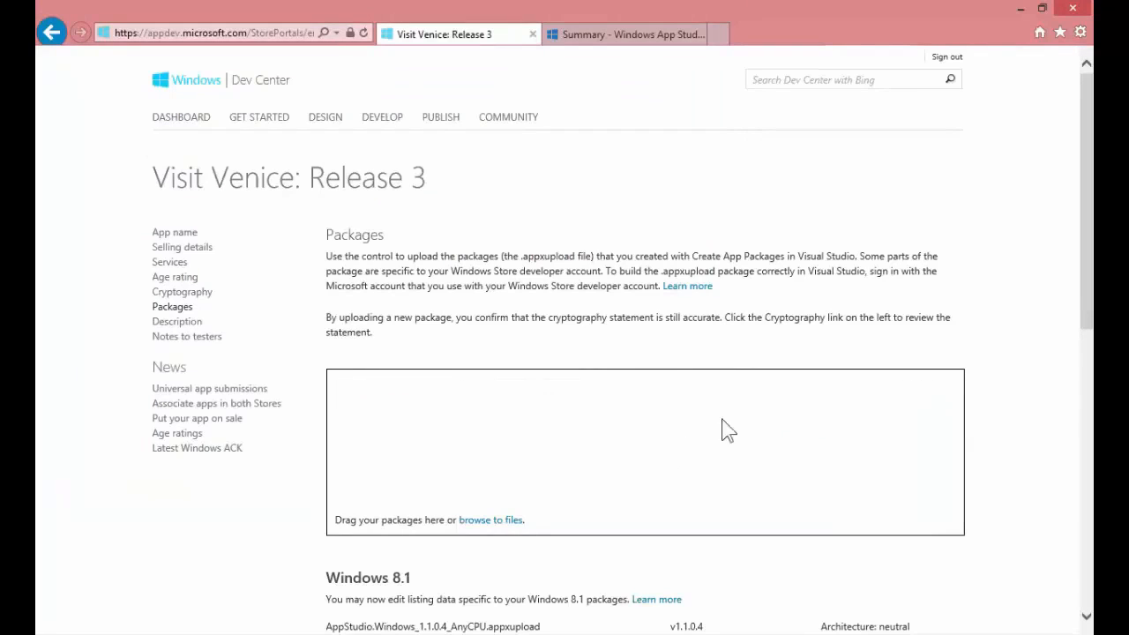
{"action": "left_click_drag", "start_coordinate": [1089, 276], "coordinate": [1088, 382]}
{"action": "left_click", "coordinate": [358, 561]}
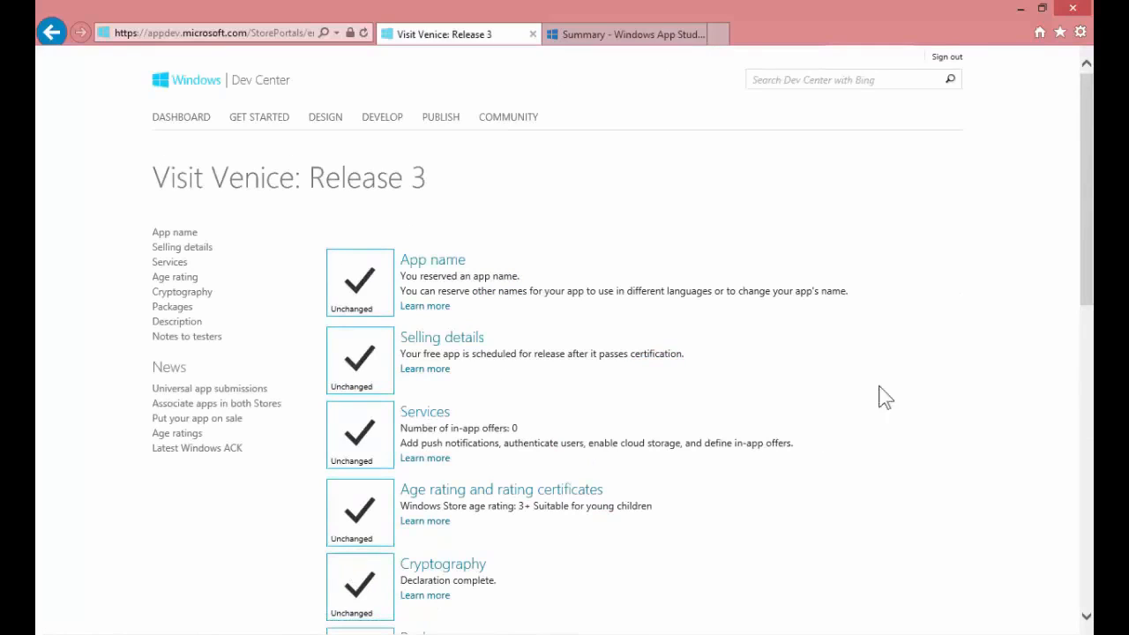
{"action": "left_click_drag", "start_coordinate": [1088, 281], "coordinate": [1086, 470]}
{"action": "left_click", "coordinate": [517, 429]}
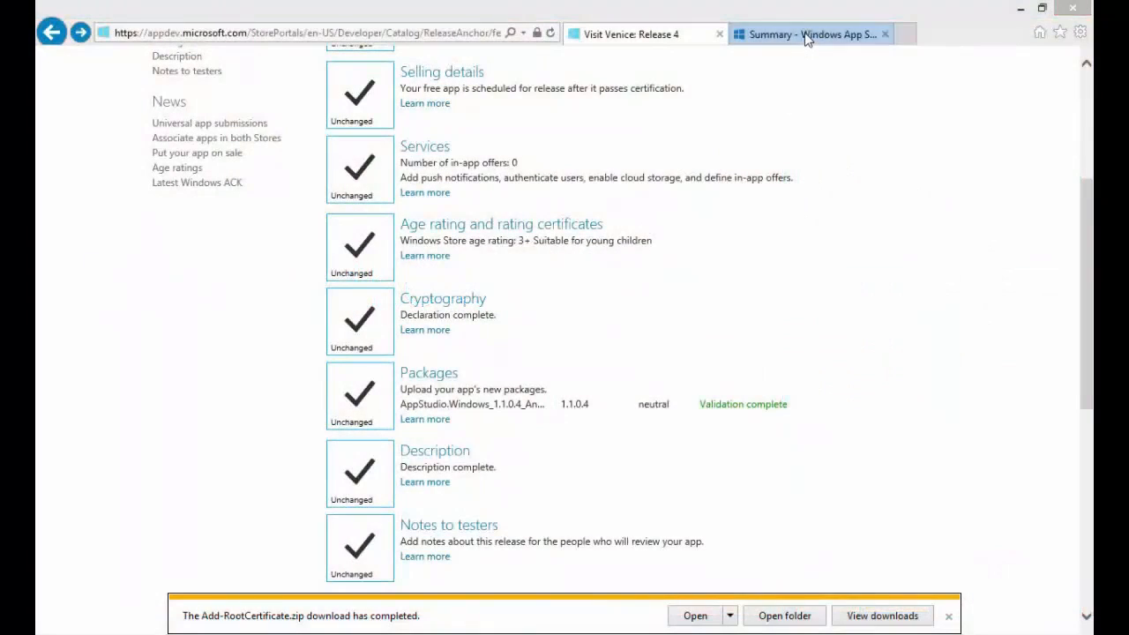
Switch to the Windows App Studio summary and open the folder holding the downloaded Add-RootCertificate.zip.
{"action": "left_click", "coordinate": [804, 37]}
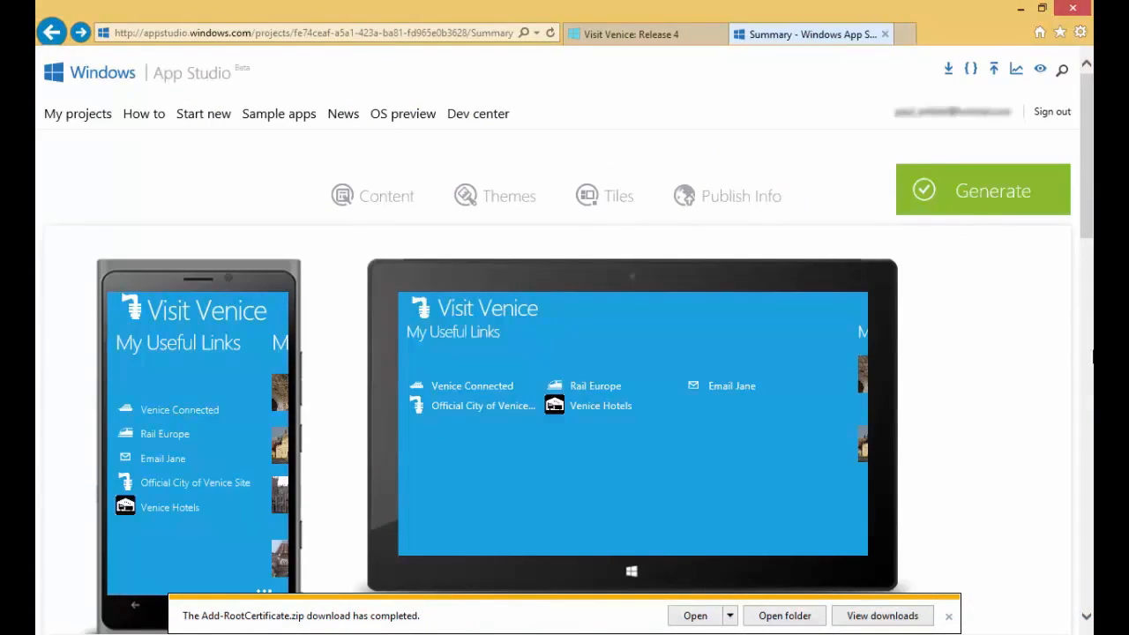
{"action": "left_click", "coordinate": [1091, 356]}
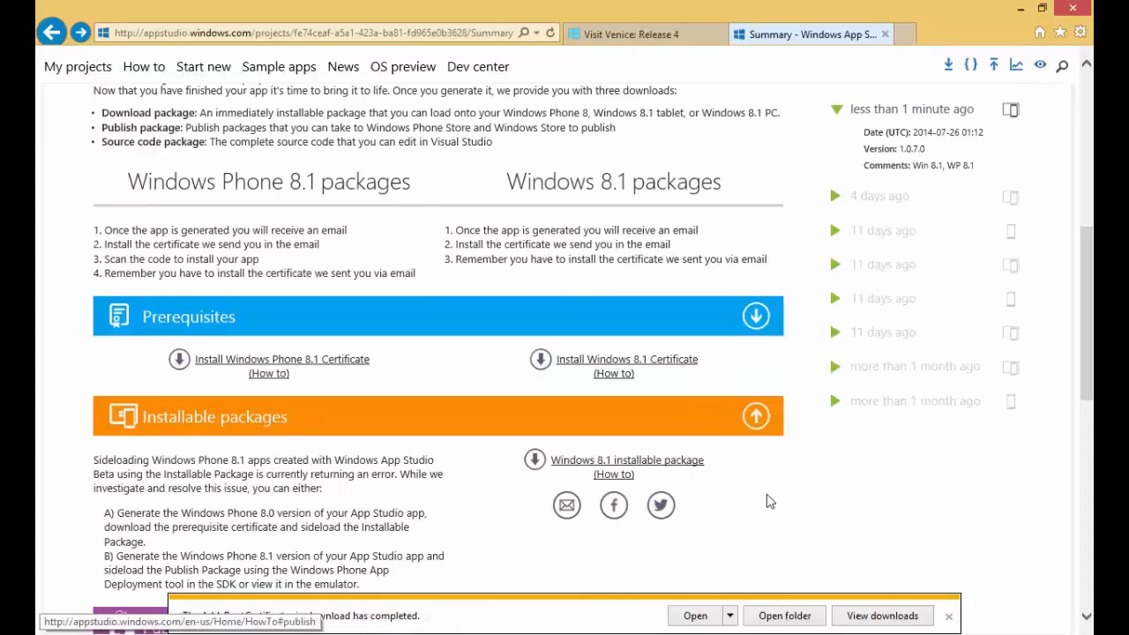
{"action": "left_click", "coordinate": [798, 620]}
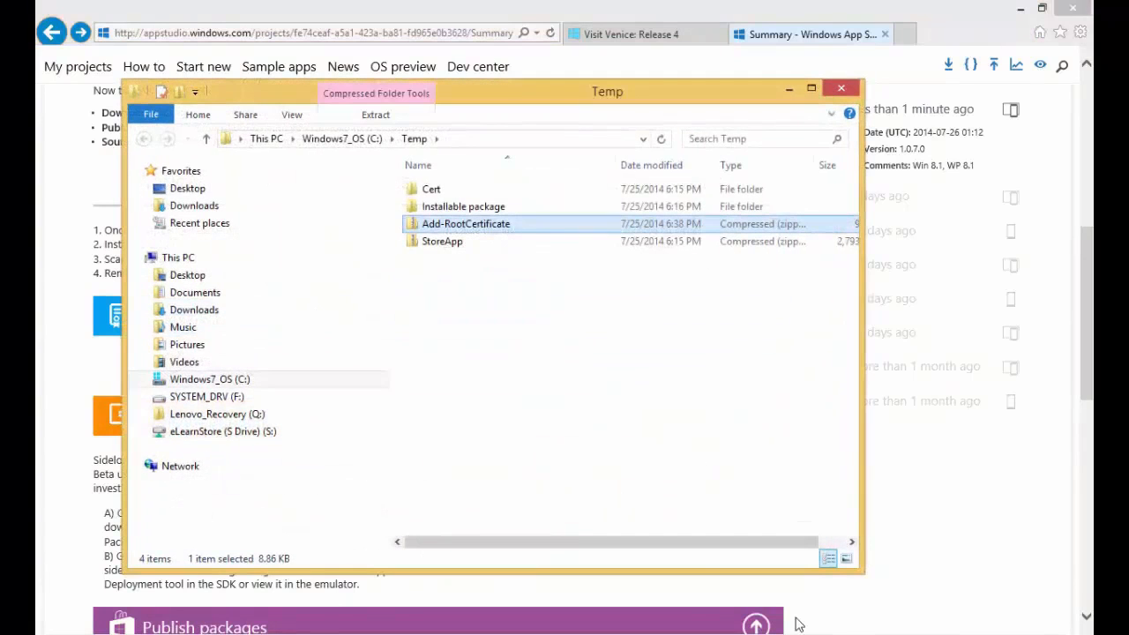
Run the Add-RootCertificate script from the Cert folder with PowerShell, allow it to open and continue to the administrator session.
{"action": "double_click", "coordinate": [458, 196]}
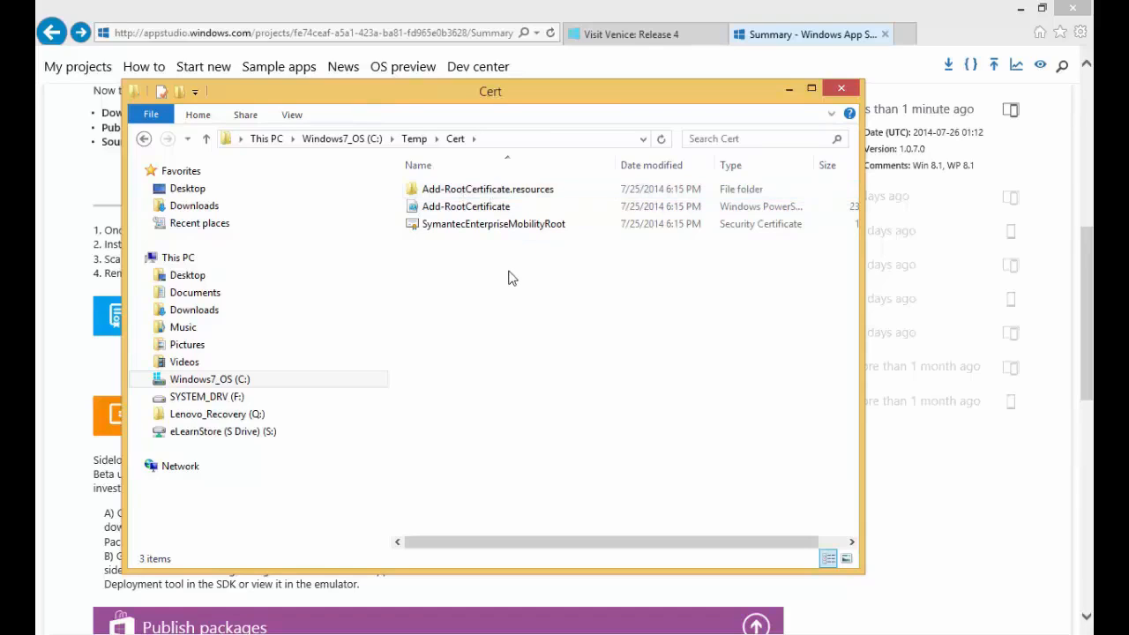
{"action": "right_click", "coordinate": [476, 207]}
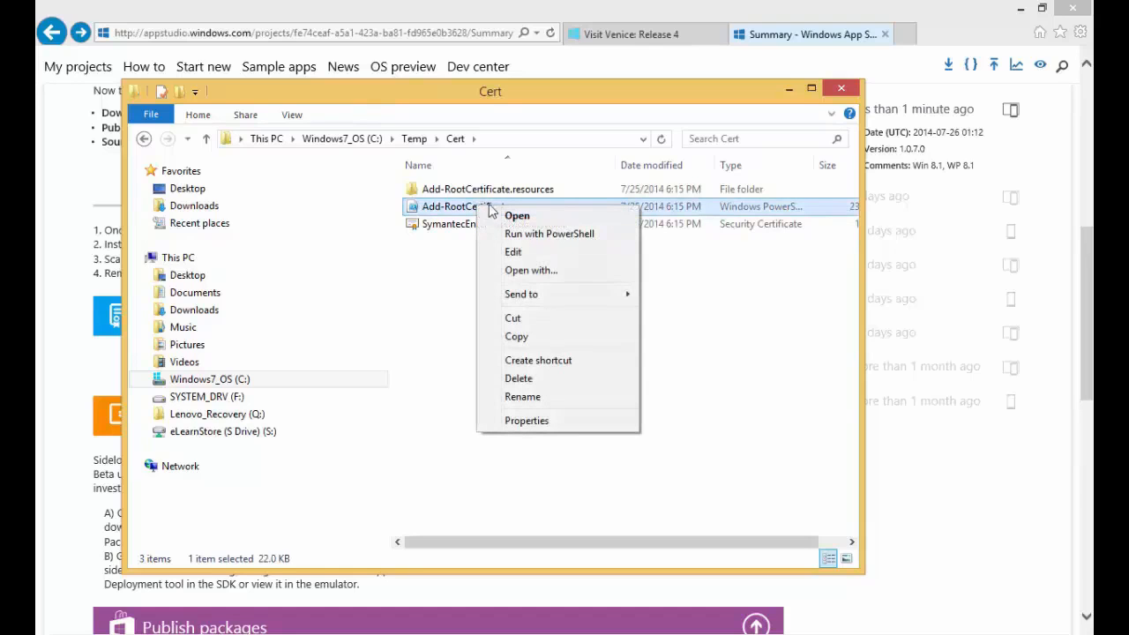
{"action": "left_click", "coordinate": [545, 237]}
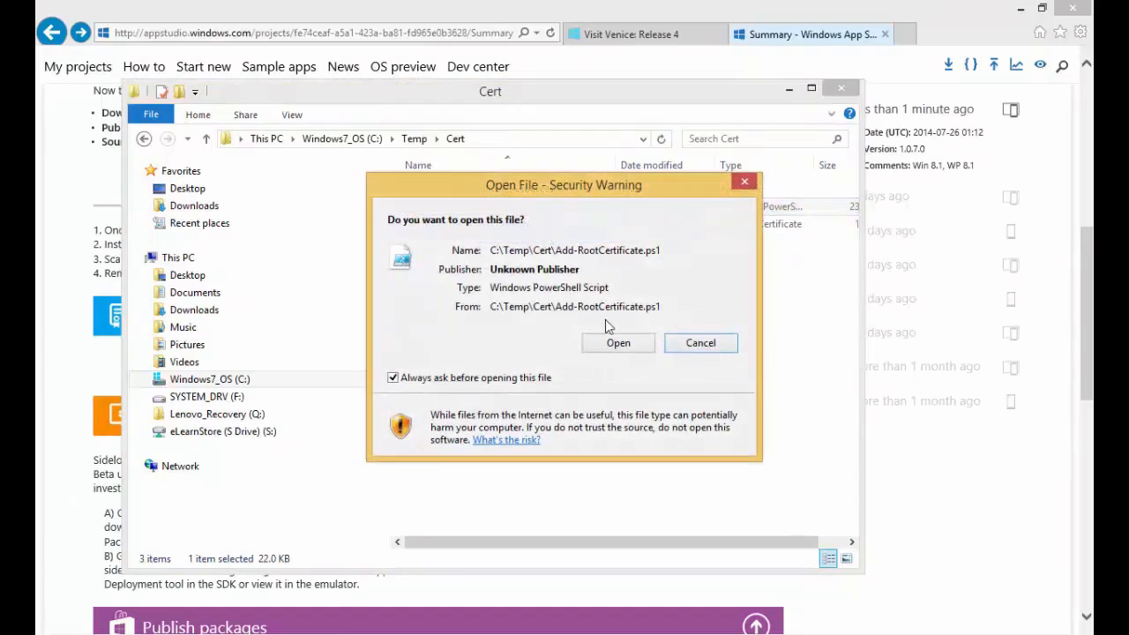
{"action": "left_click", "coordinate": [639, 347]}
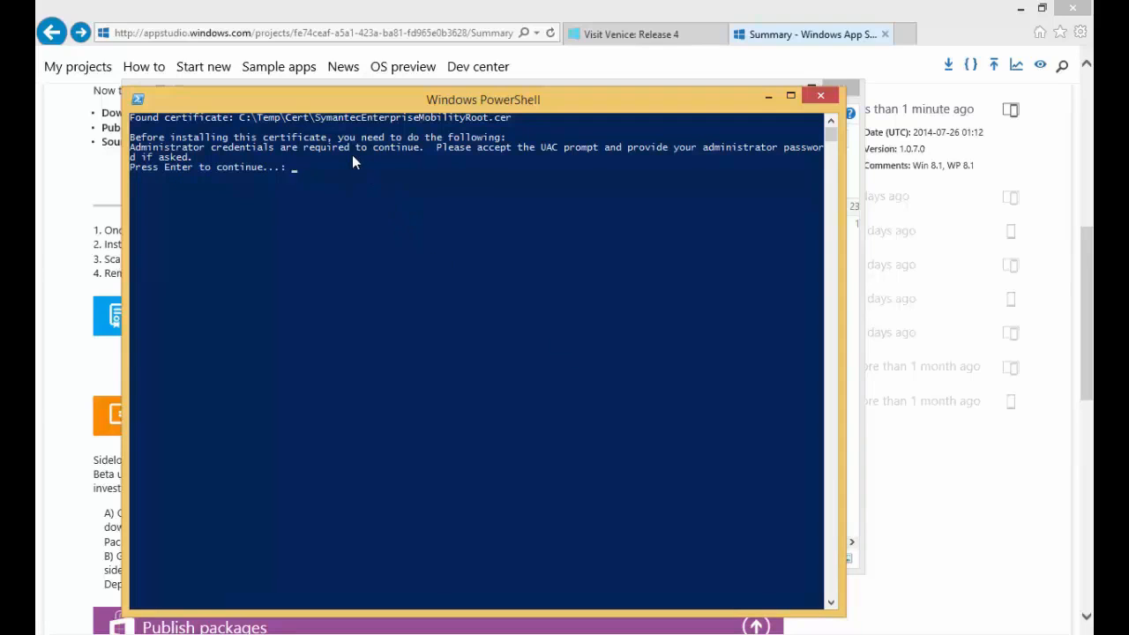
{"action": "key", "text": "Return"}
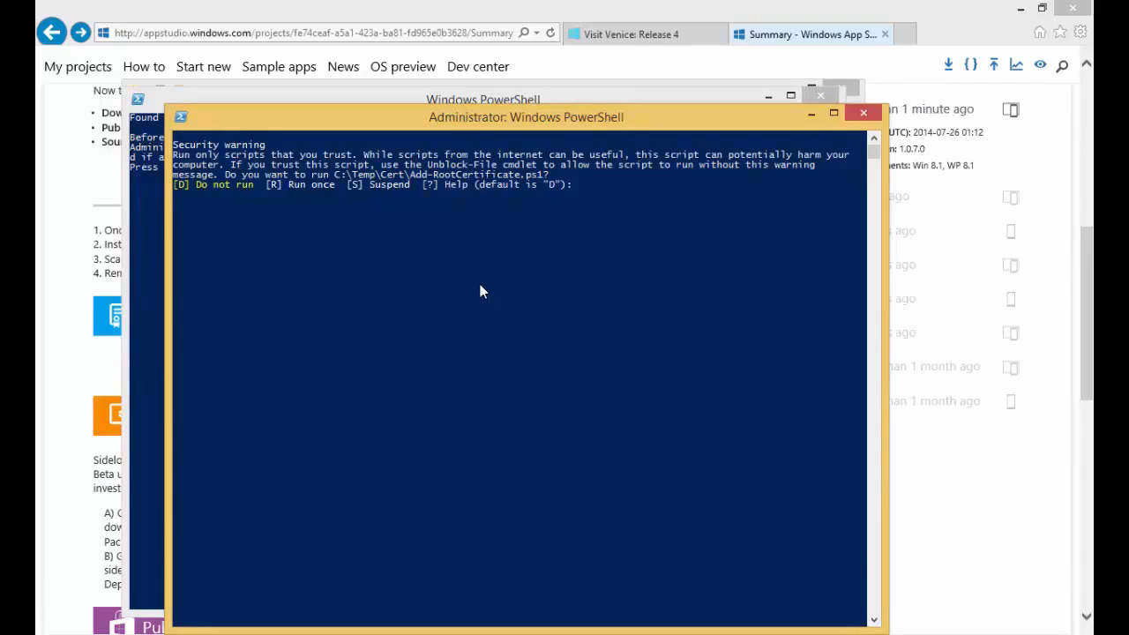
Let the certificate script run once (R) and agree (Y) to install the certificate in the Trusted Root Certification Authorities store.
{"action": "type", "text": "R"}
{"action": "key", "text": "Return"}
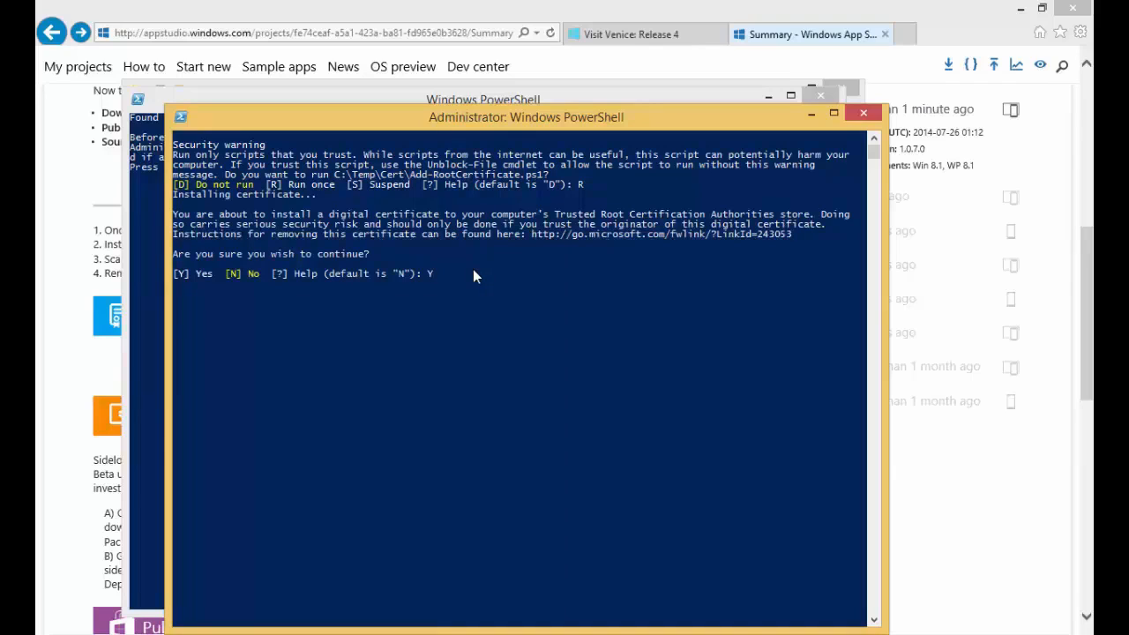
{"action": "type", "text": "Y"}
{"action": "key", "text": "Return"}
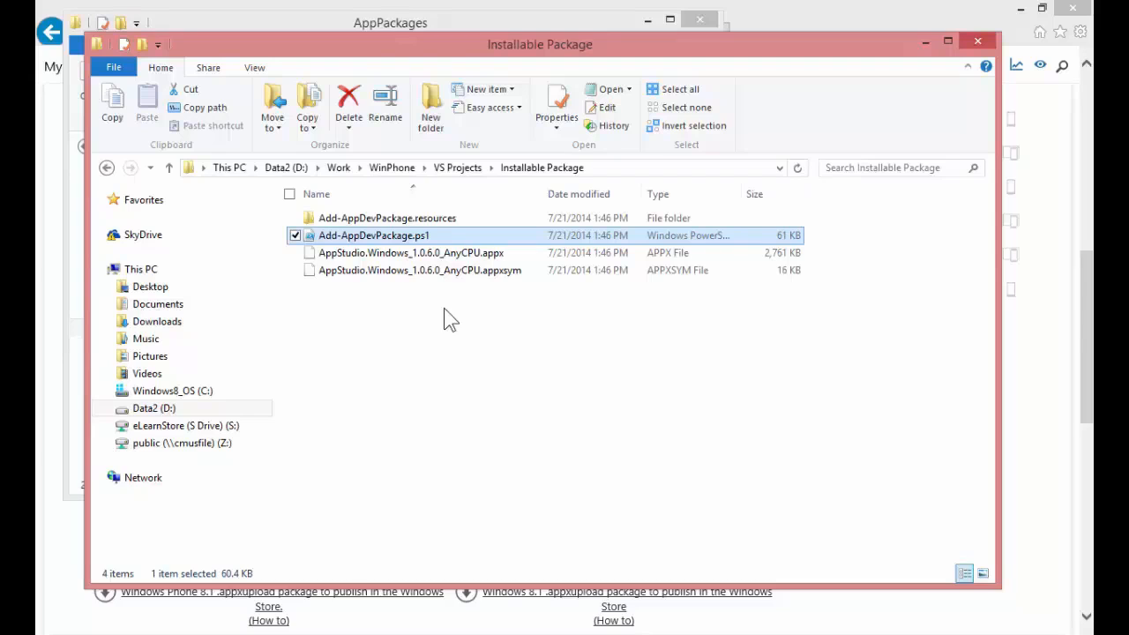
Find the installed Visit Venice app by searching for "vis" from the Start screen and uninstall it.
{"action": "key", "text": "super"}
{"action": "type", "text": "visual Studio 2013"}
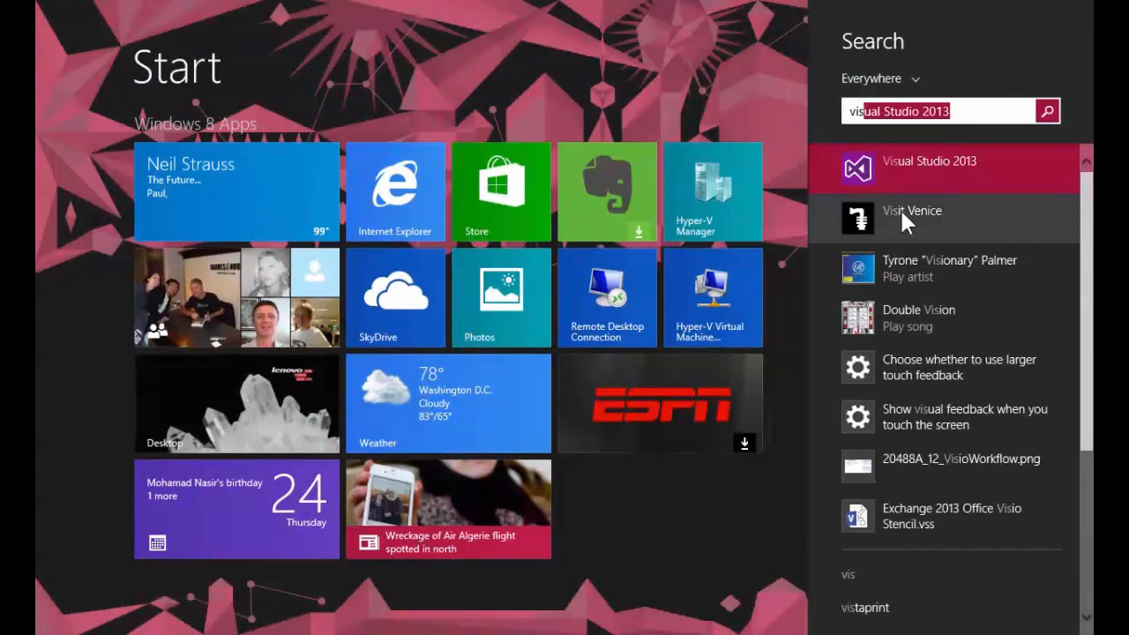
{"action": "right_click", "coordinate": [900, 212]}
{"action": "left_click", "coordinate": [905, 174]}
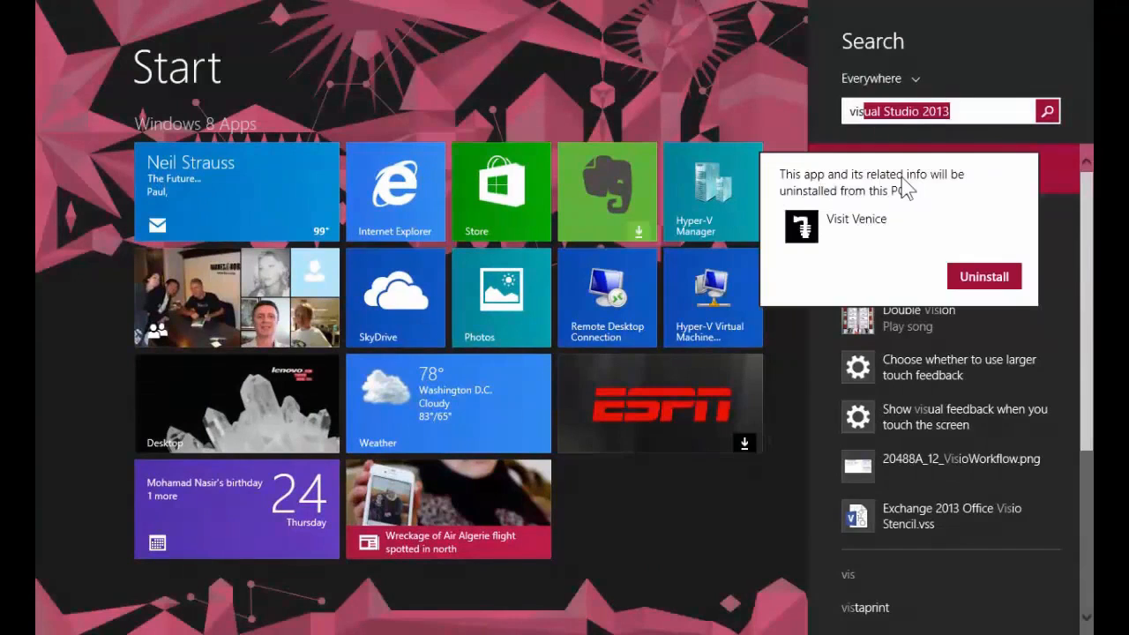
{"action": "left_click", "coordinate": [975, 278]}
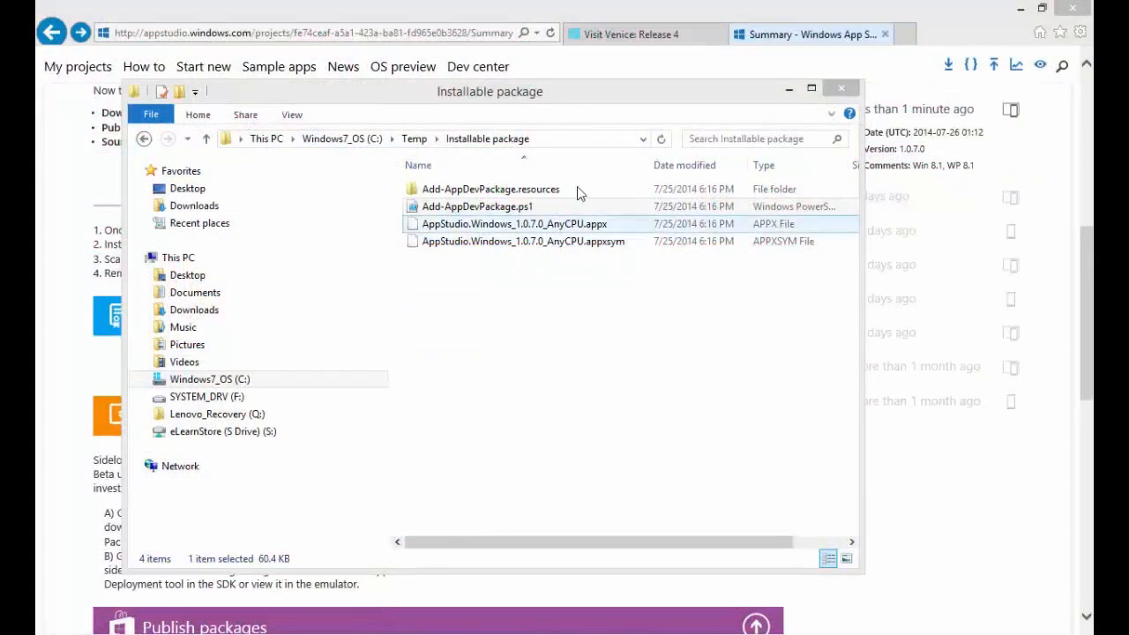
Run Add-AppDevPackage.ps1 from the Installable package folder with PowerShell and allow the file to open.
{"action": "left_click", "coordinate": [558, 100]}
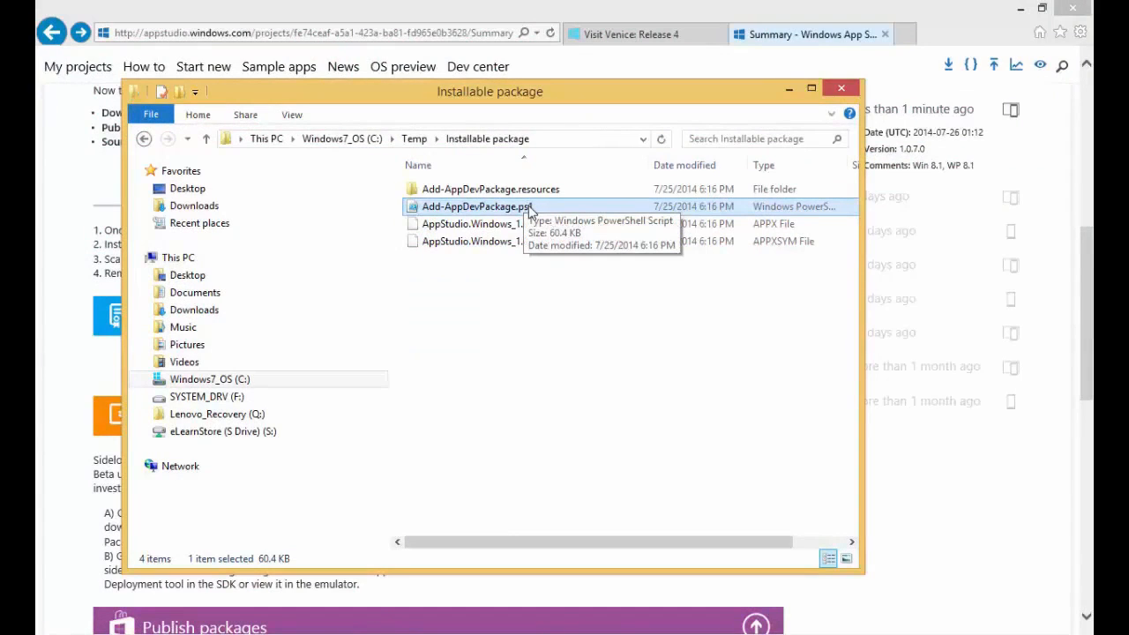
{"action": "right_click", "coordinate": [530, 210]}
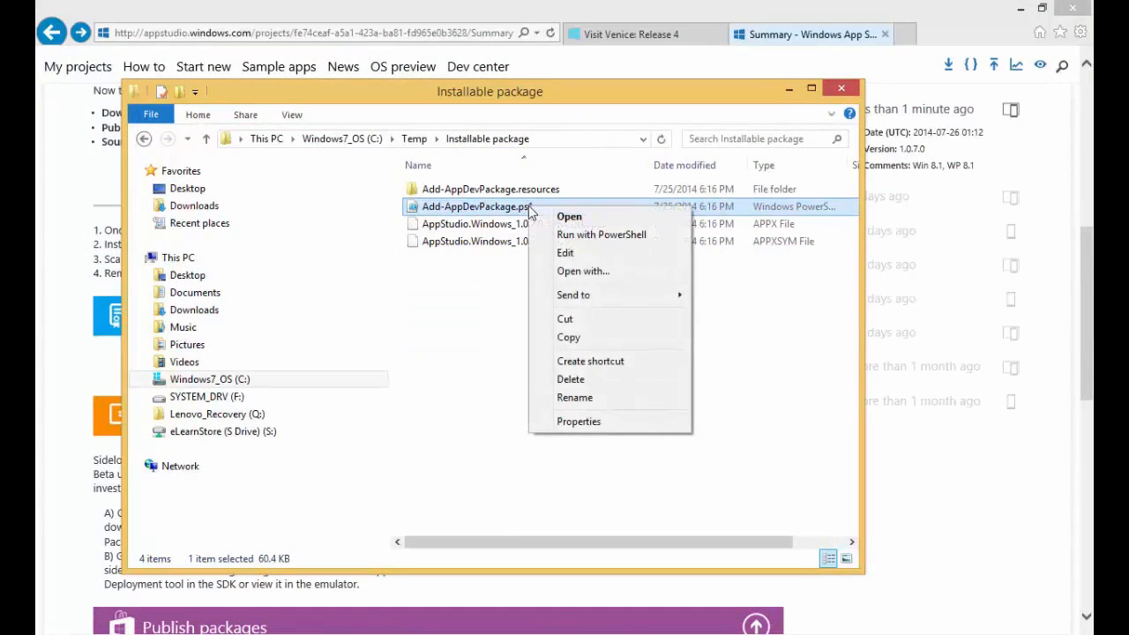
{"action": "left_click", "coordinate": [591, 235]}
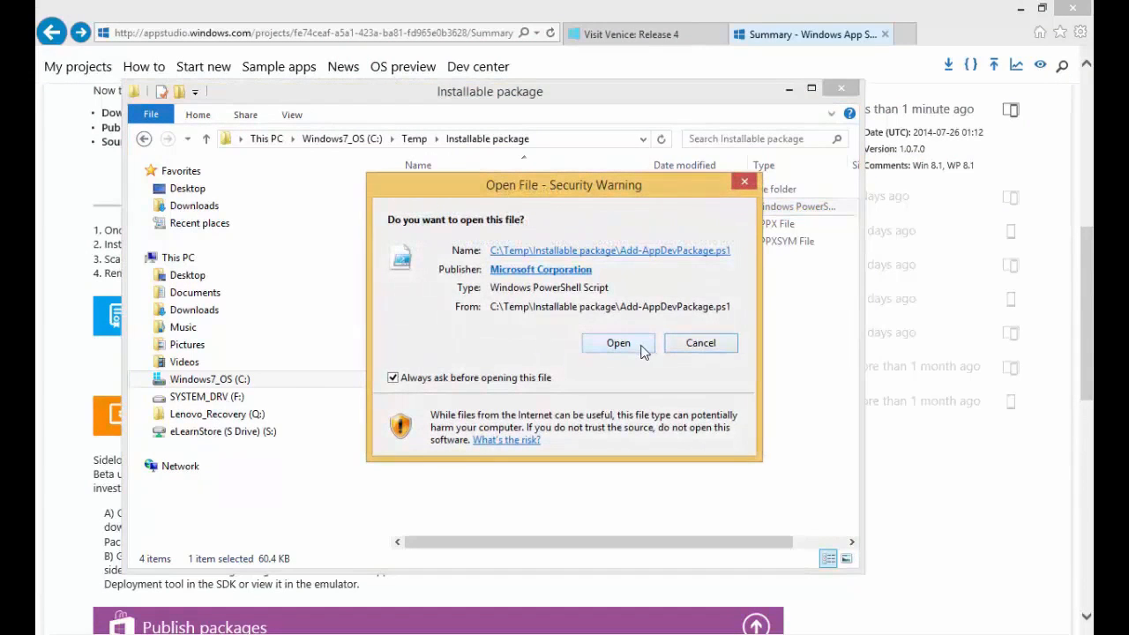
{"action": "left_click", "coordinate": [618, 343]}
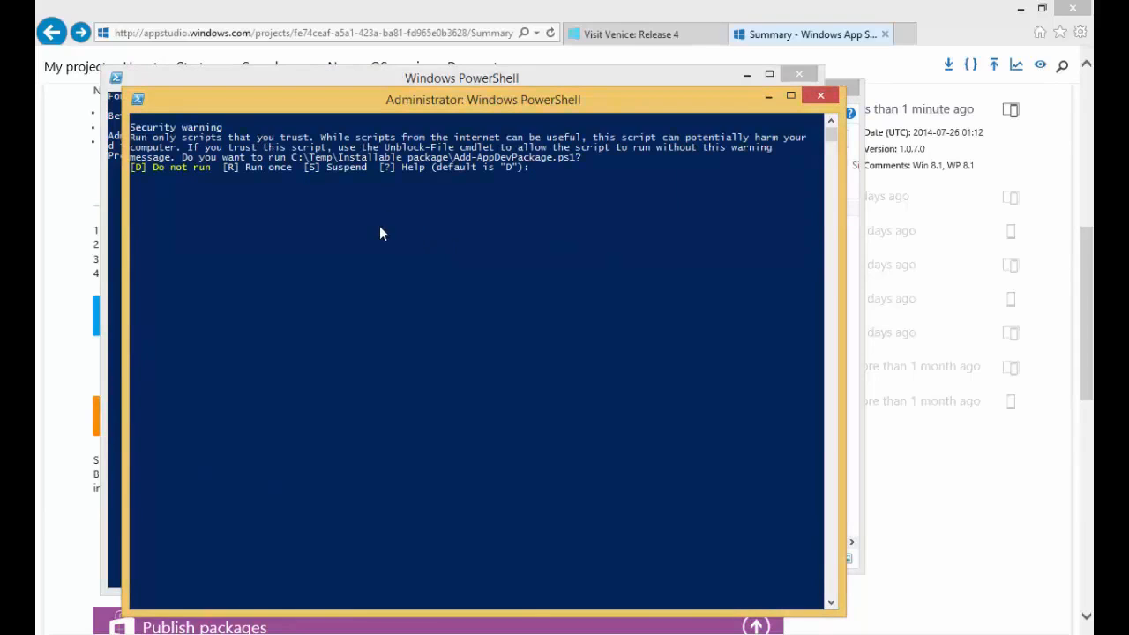
Let the package script run once (R) and agree to the Windows 8.1 developer license terms.
{"action": "type", "text": "R"}
{"action": "key", "text": "Return"}
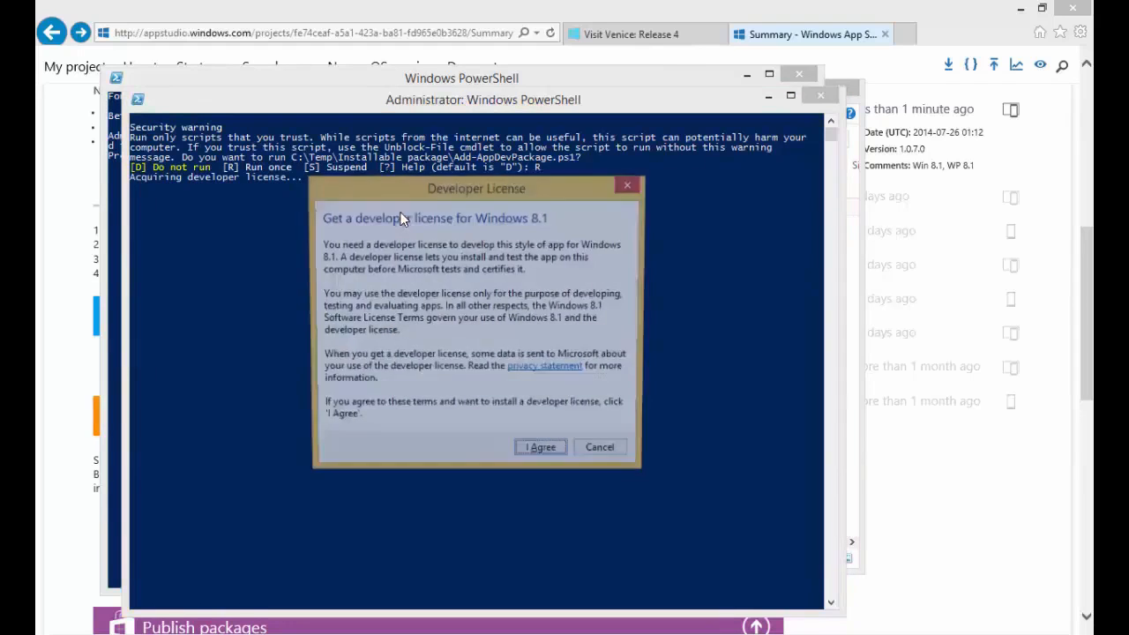
{"action": "left_click", "coordinate": [529, 456]}
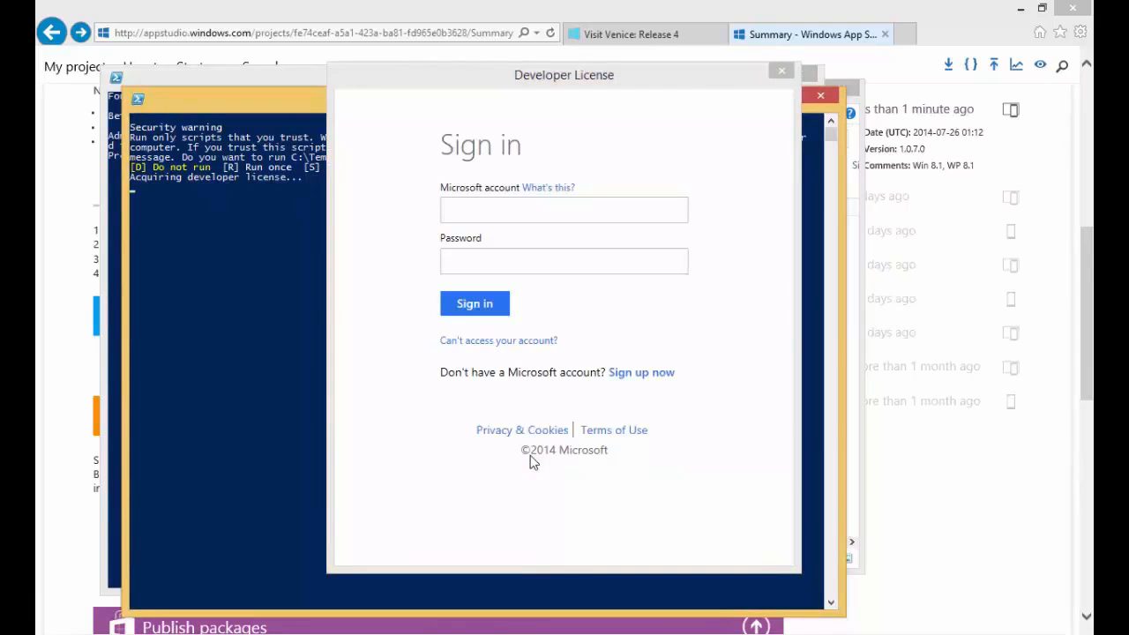
Sign in with the Microsoft account e-mail and password to obtain the developer license, then close the license dialog.
{"action": "left_click", "coordinate": [528, 203]}
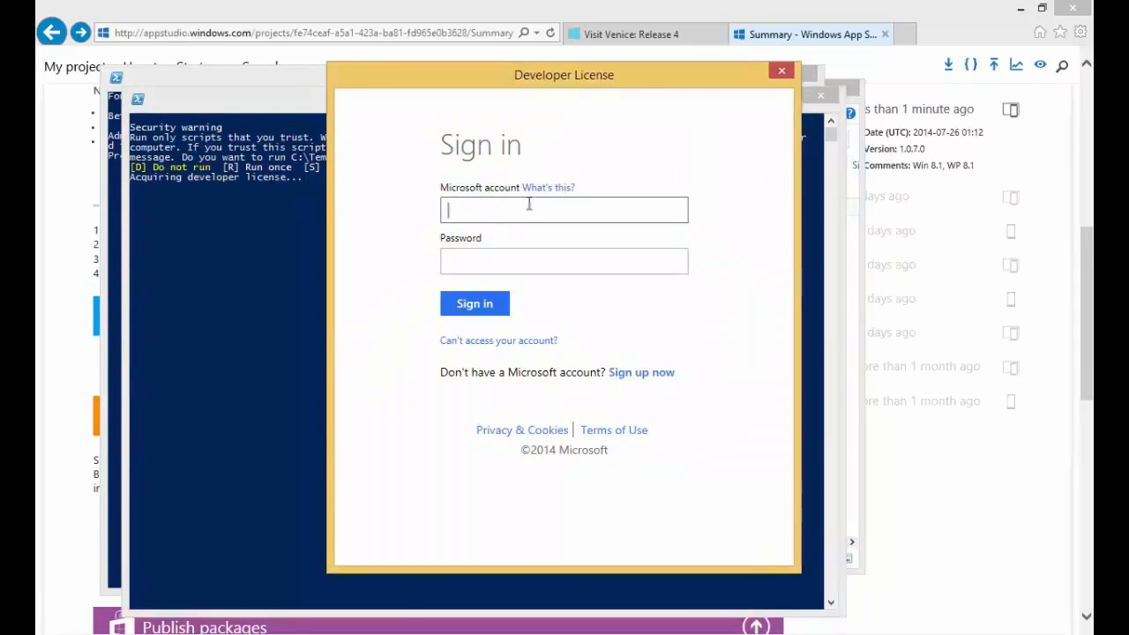
{"action": "type", "text": "user_name@hotmail"}
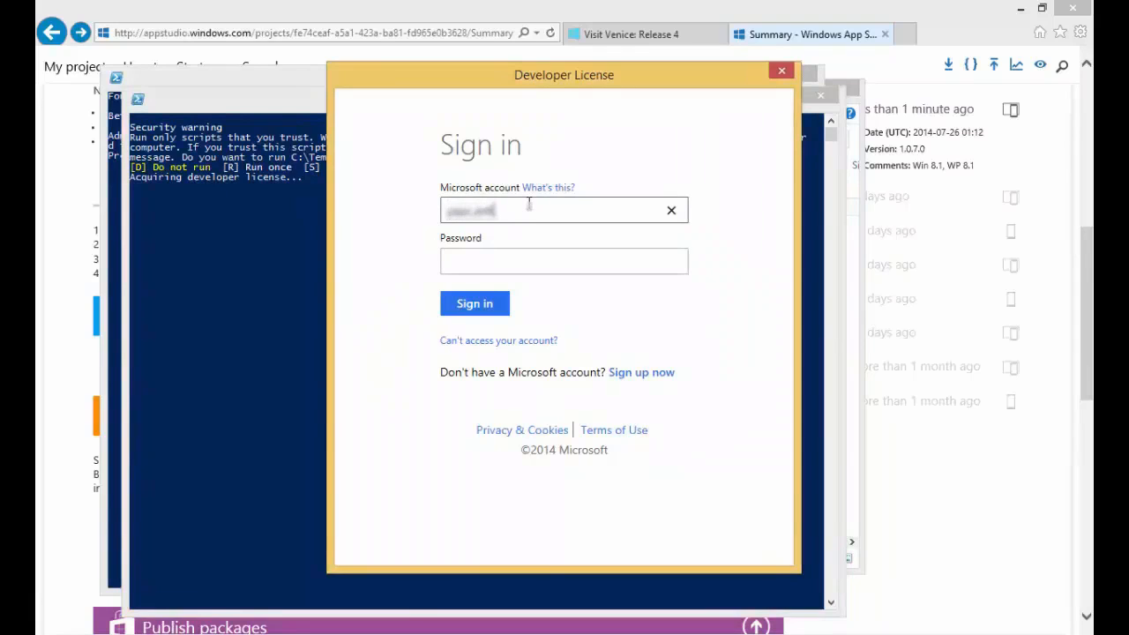
{"action": "type", "text": ".com"}
{"action": "key", "text": "Tab"}
{"action": "type", "text": "•••••••••"}
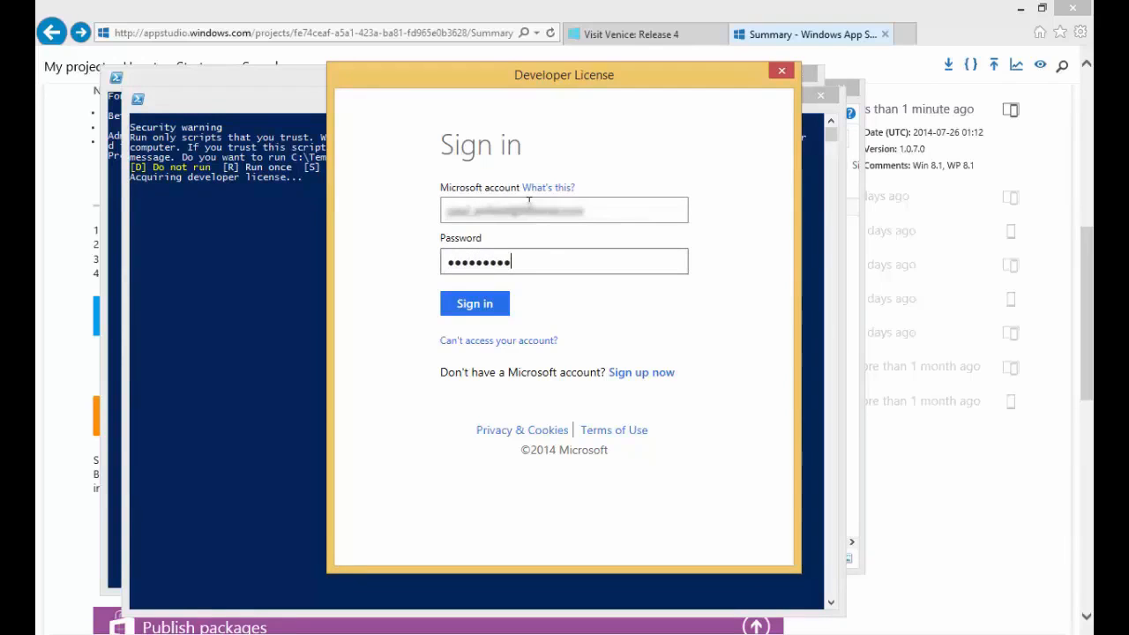
{"action": "left_click", "coordinate": [496, 307]}
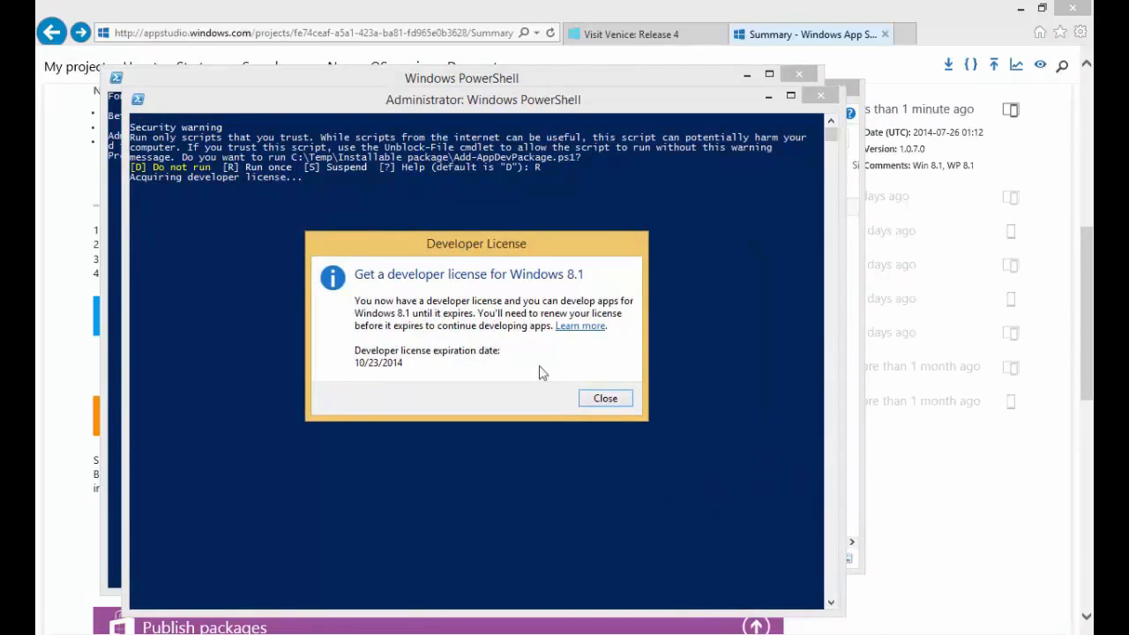
{"action": "left_click", "coordinate": [603, 398]}
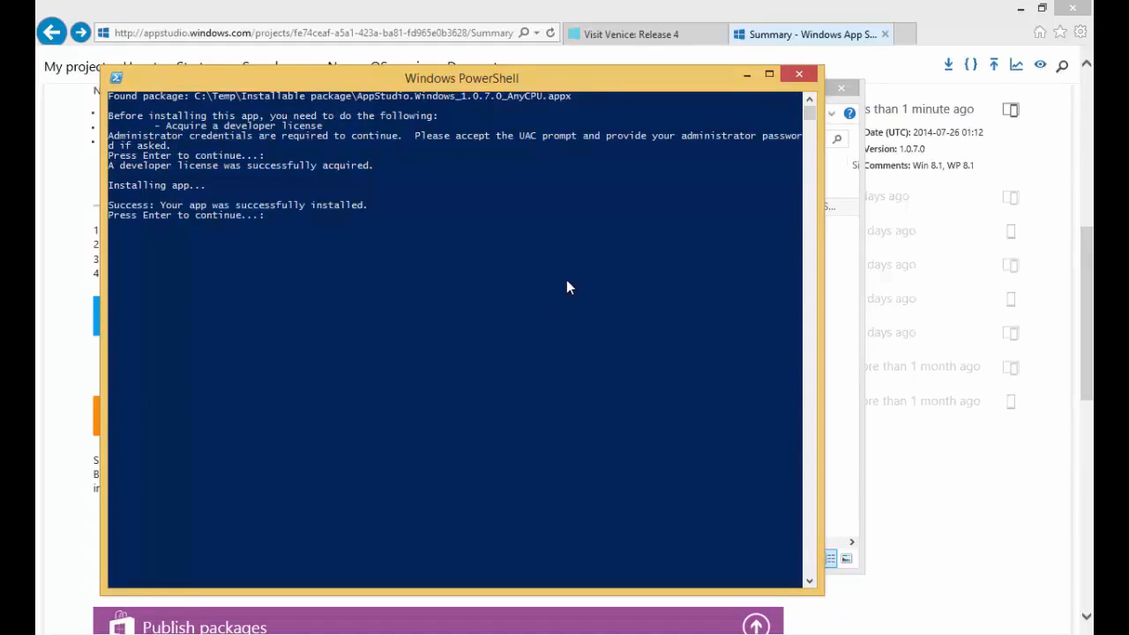
Finish the package script and launch Visit Venice in the simulator with basic touch mode, searching for "v" from the Start screen.
{"action": "key", "text": "Return"}
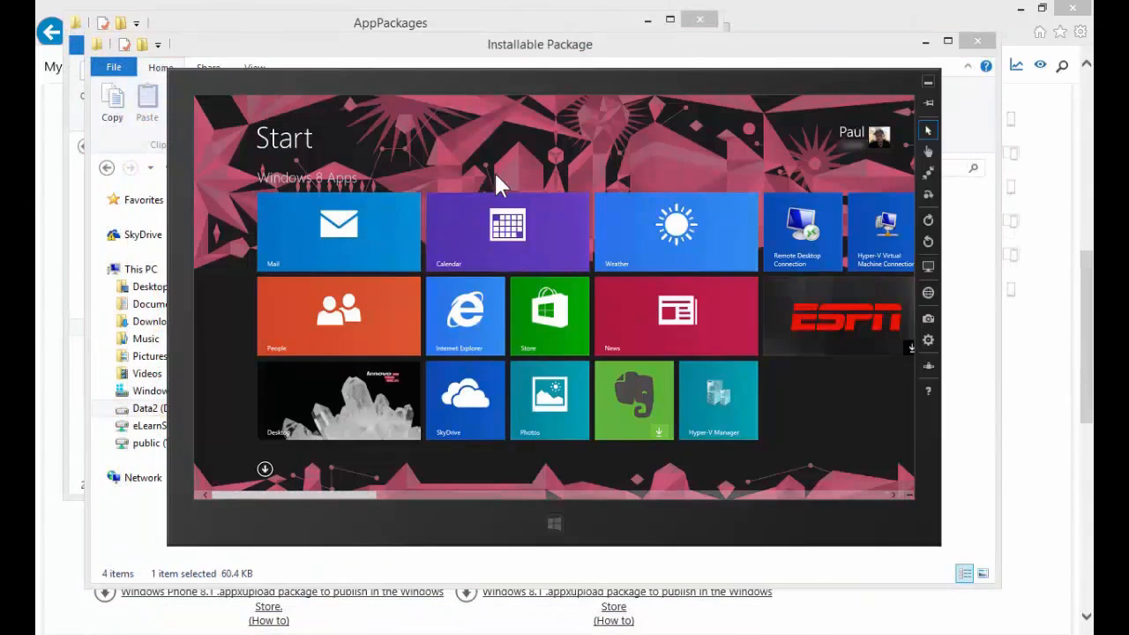
{"action": "left_click", "coordinate": [928, 151]}
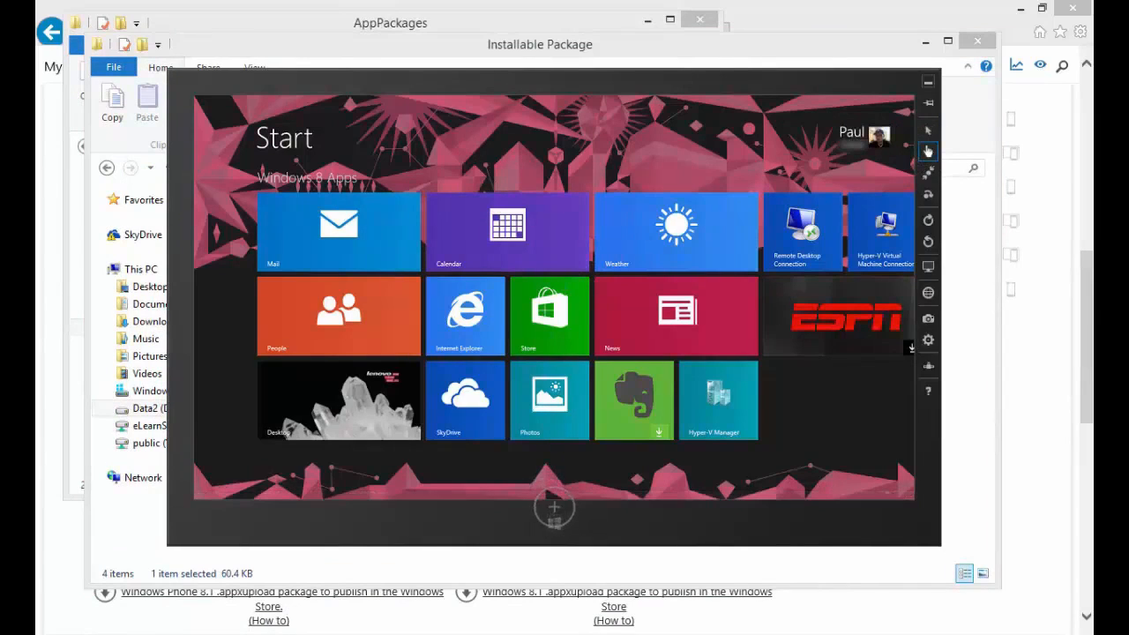
{"action": "type", "text": "v"}
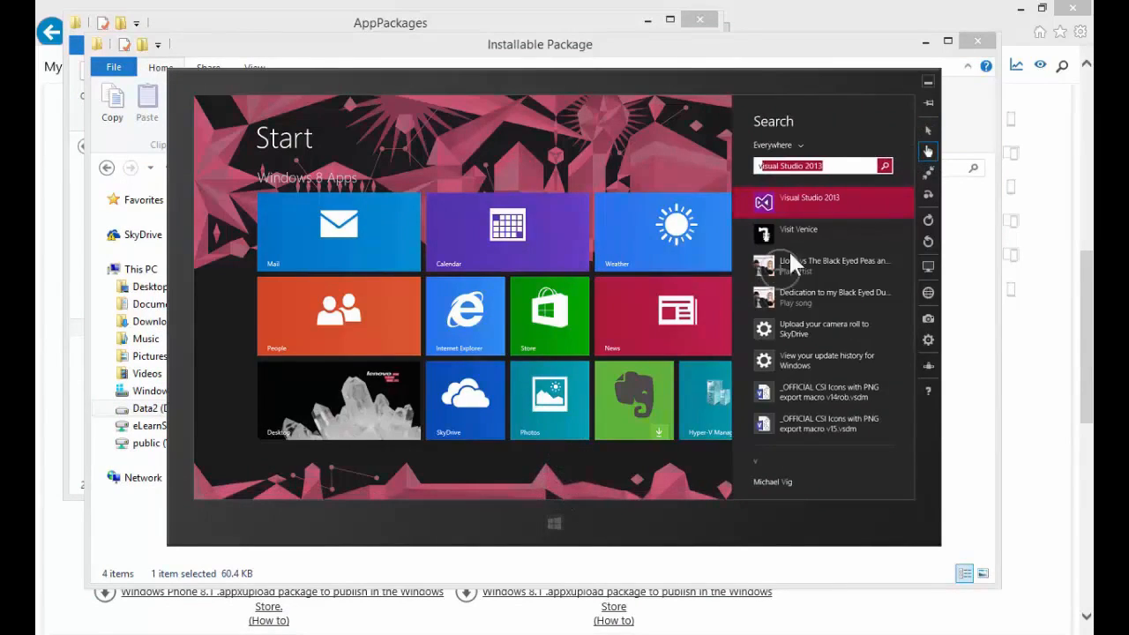
{"action": "left_click", "coordinate": [792, 230]}
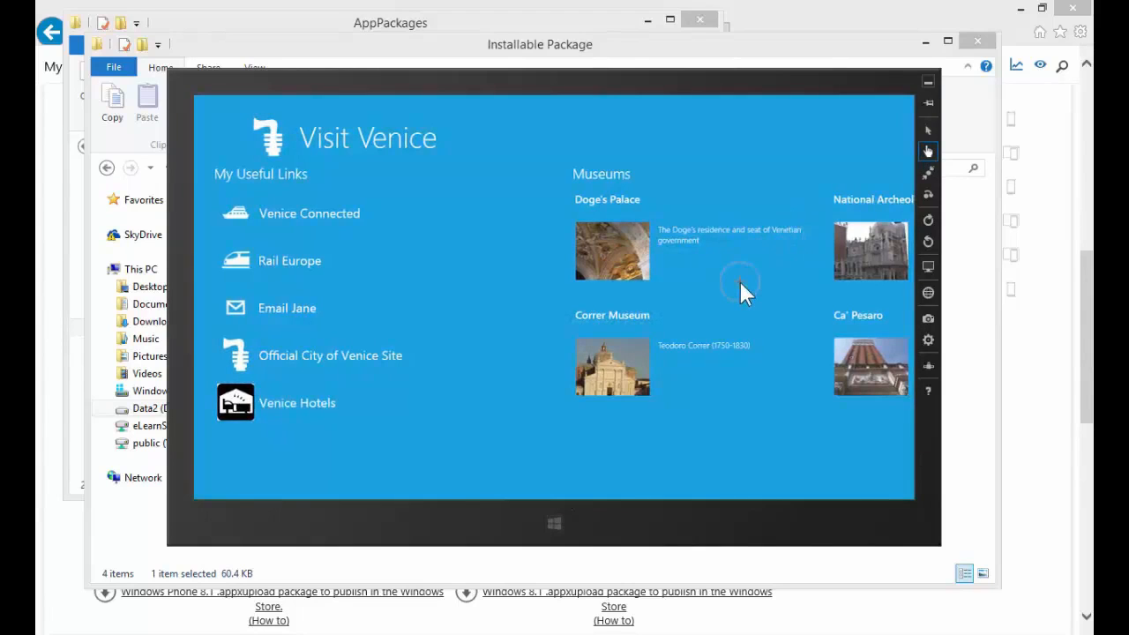
Browse across the sections of the Visit Venice app and return to My Useful Links.
{"action": "left_click_drag", "start_coordinate": [739, 281], "coordinate": [320, 291]}
{"action": "left_click_drag", "start_coordinate": [857, 429], "coordinate": [394, 432]}
{"action": "left_click_drag", "start_coordinate": [770, 436], "coordinate": [716, 432]}
{"action": "left_click_drag", "start_coordinate": [411, 448], "coordinate": [719, 436]}
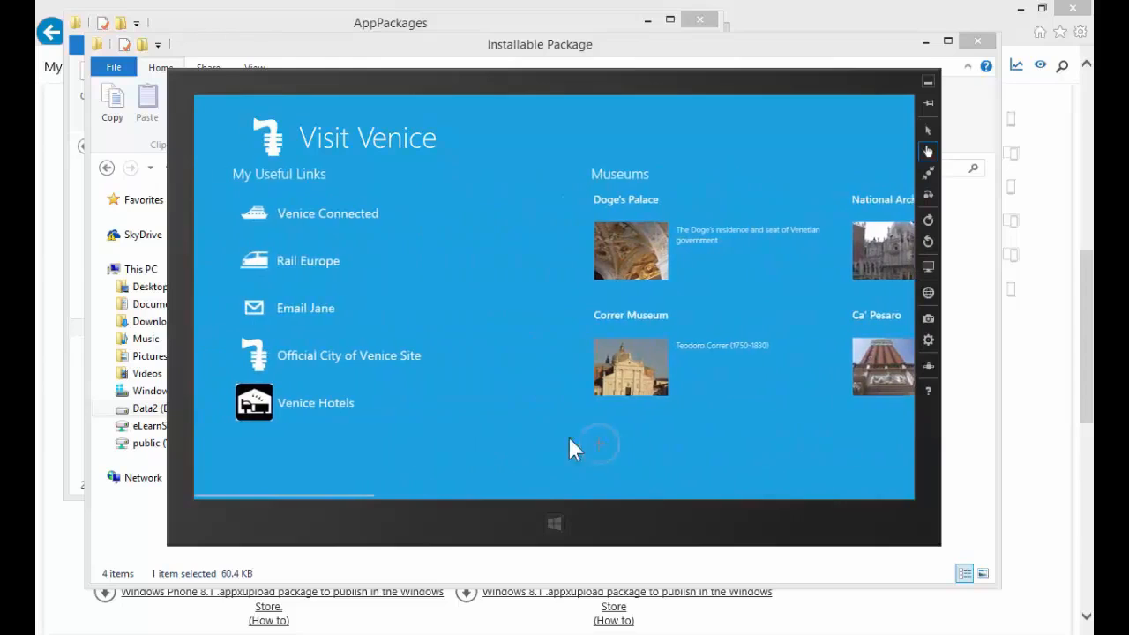
Test the Venice Connected link, then close the web page beside the app and minimize the simulator.
{"action": "left_click", "coordinate": [286, 213]}
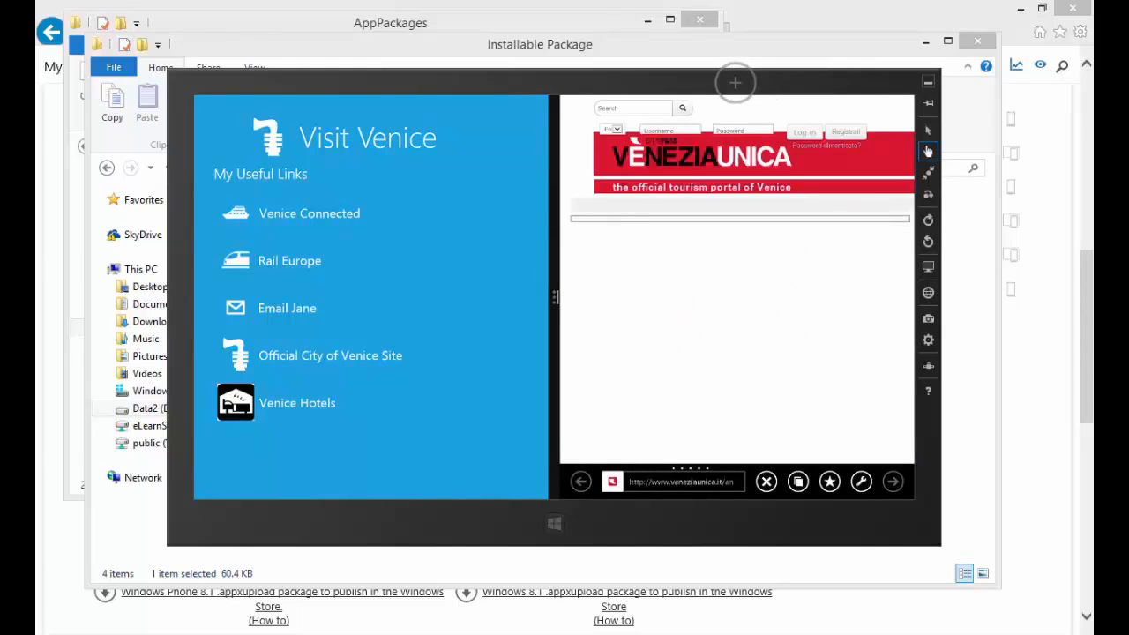
{"action": "left_click_drag", "start_coordinate": [731, 88], "coordinate": [737, 511]}
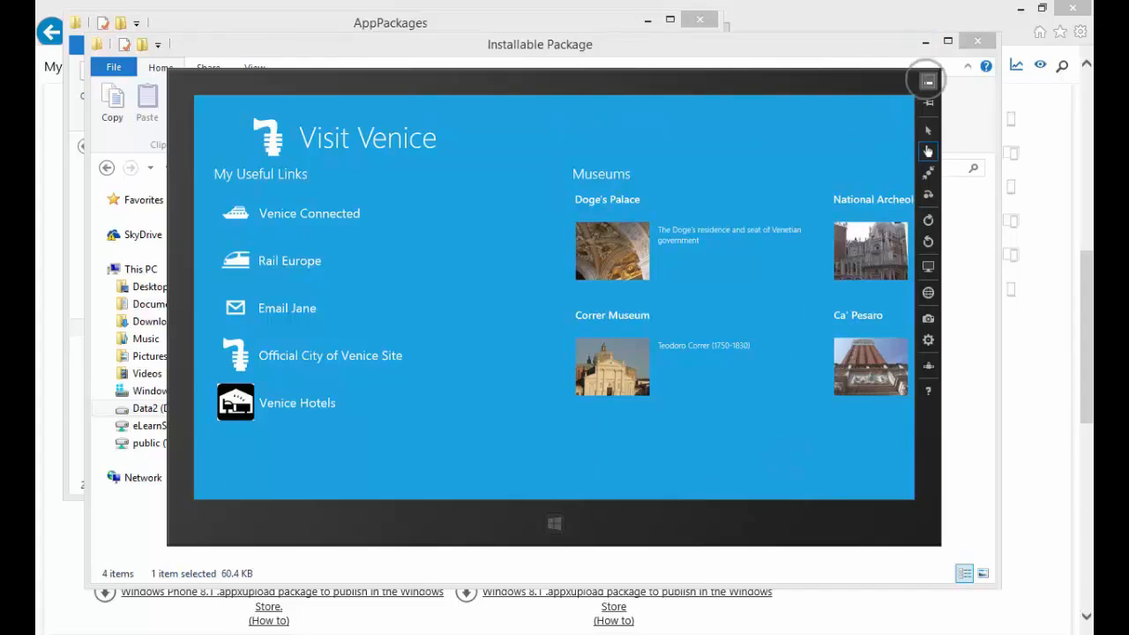
{"action": "left_click", "coordinate": [928, 82]}
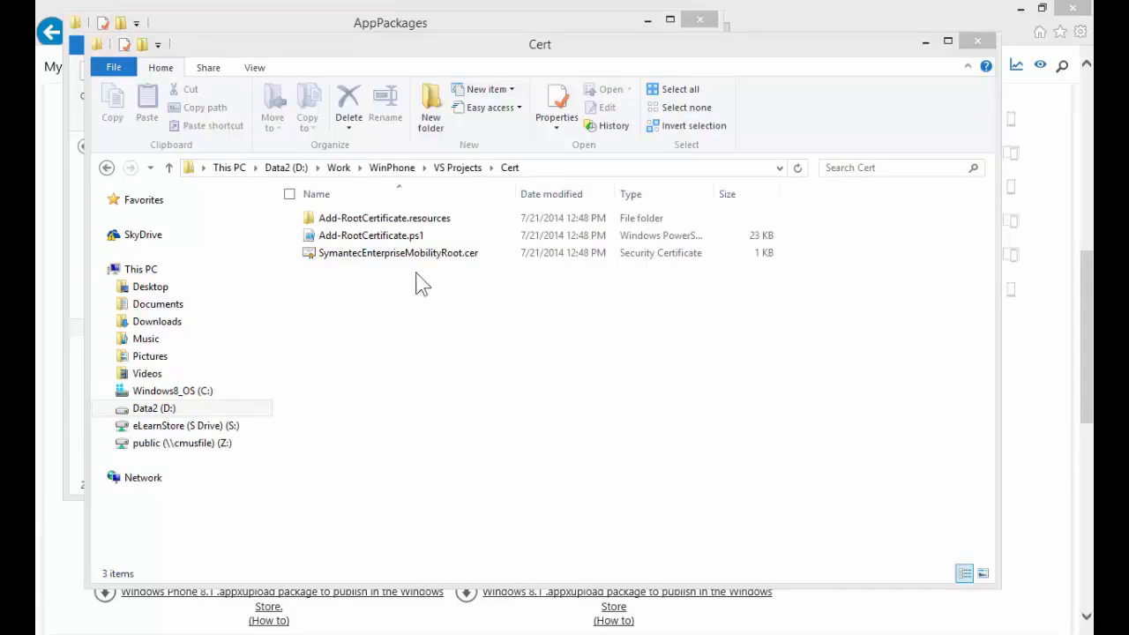
Start installing the SymantecEnterpriseMobilityRoot.cer certificate from the Cert folder, allow it to open and choose Local Machine as the store location.
{"action": "left_click", "coordinate": [382, 254]}
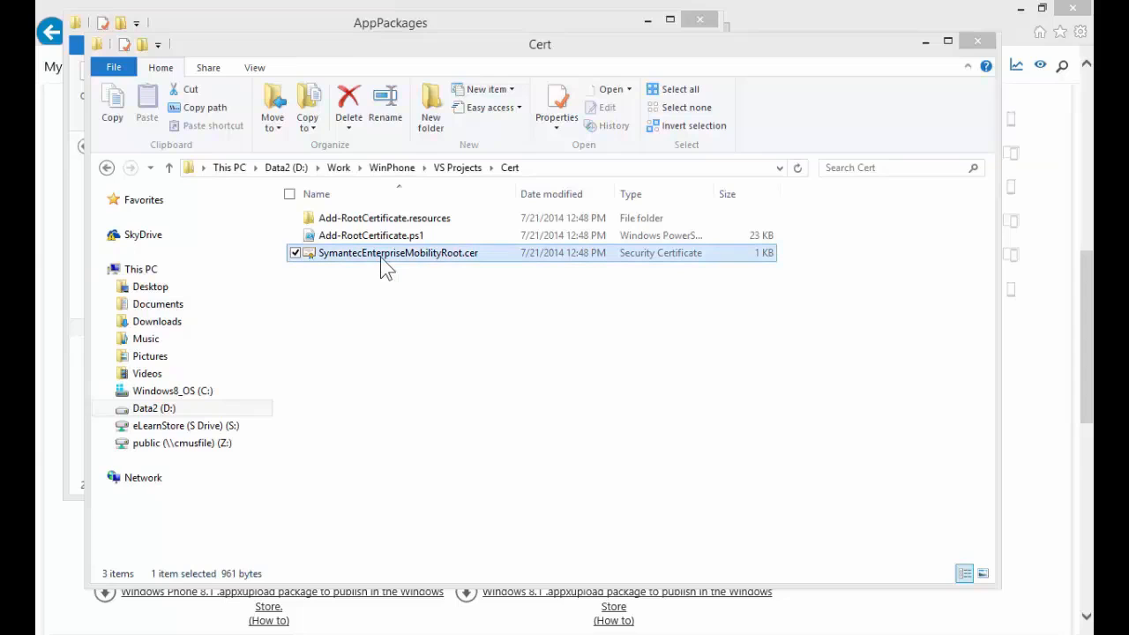
{"action": "right_click", "coordinate": [380, 256]}
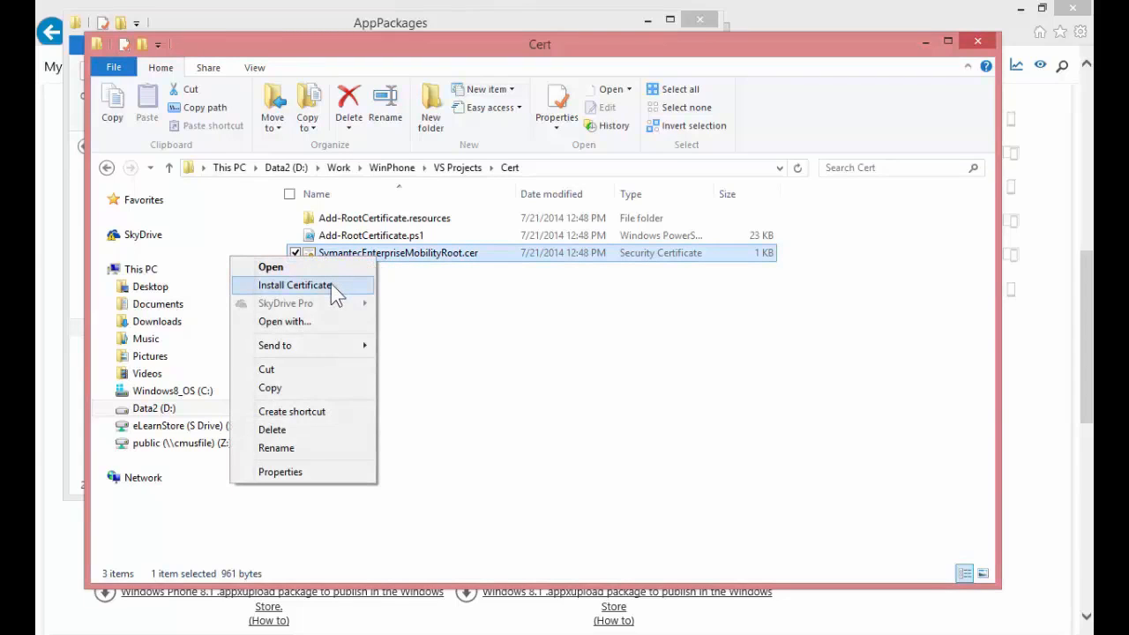
{"action": "left_click", "coordinate": [331, 285]}
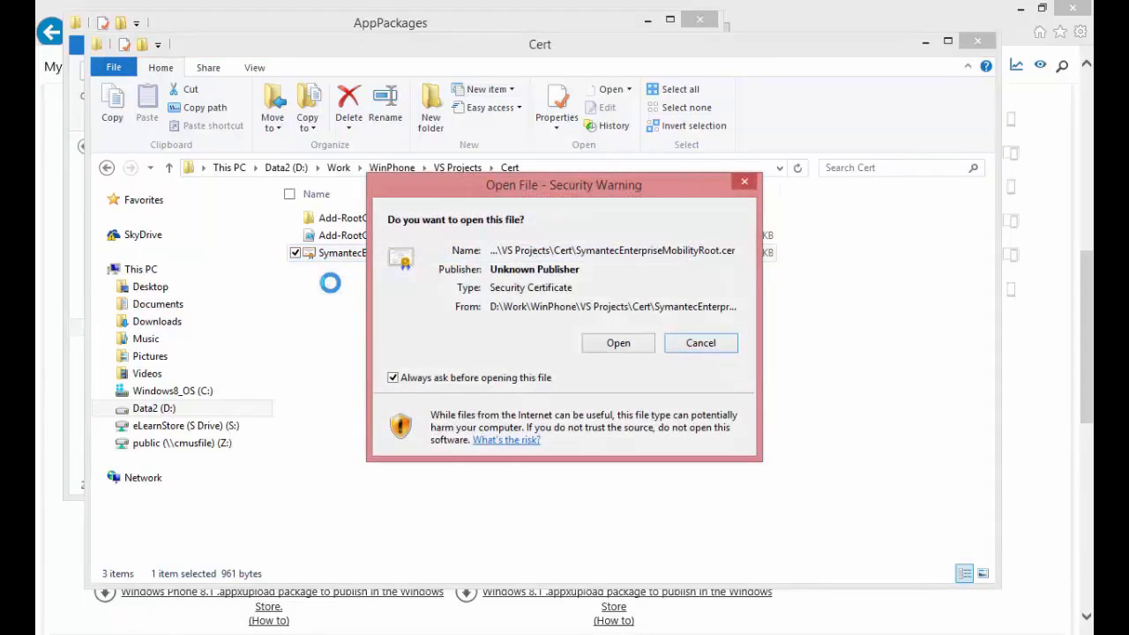
{"action": "left_click", "coordinate": [637, 344]}
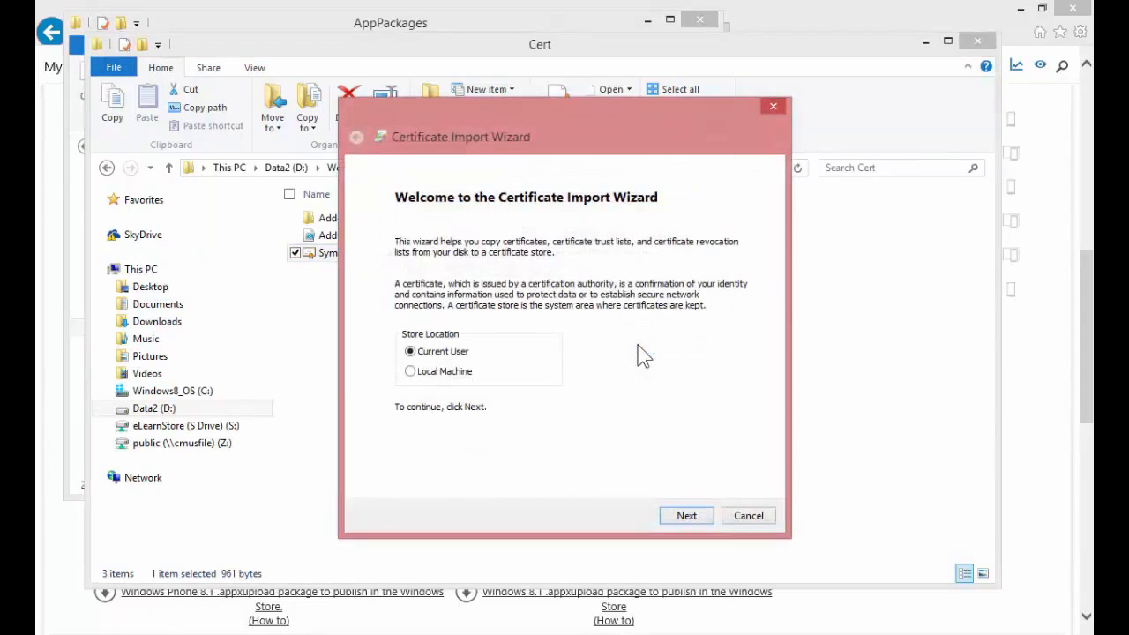
{"action": "left_click", "coordinate": [411, 372]}
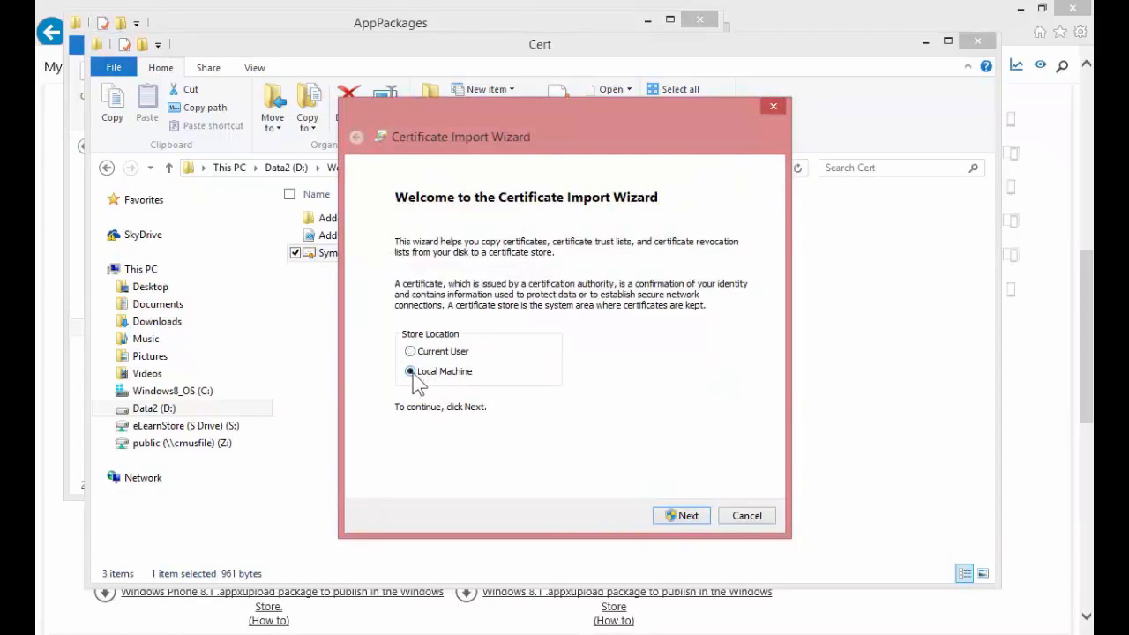
{"action": "left_click", "coordinate": [689, 516]}
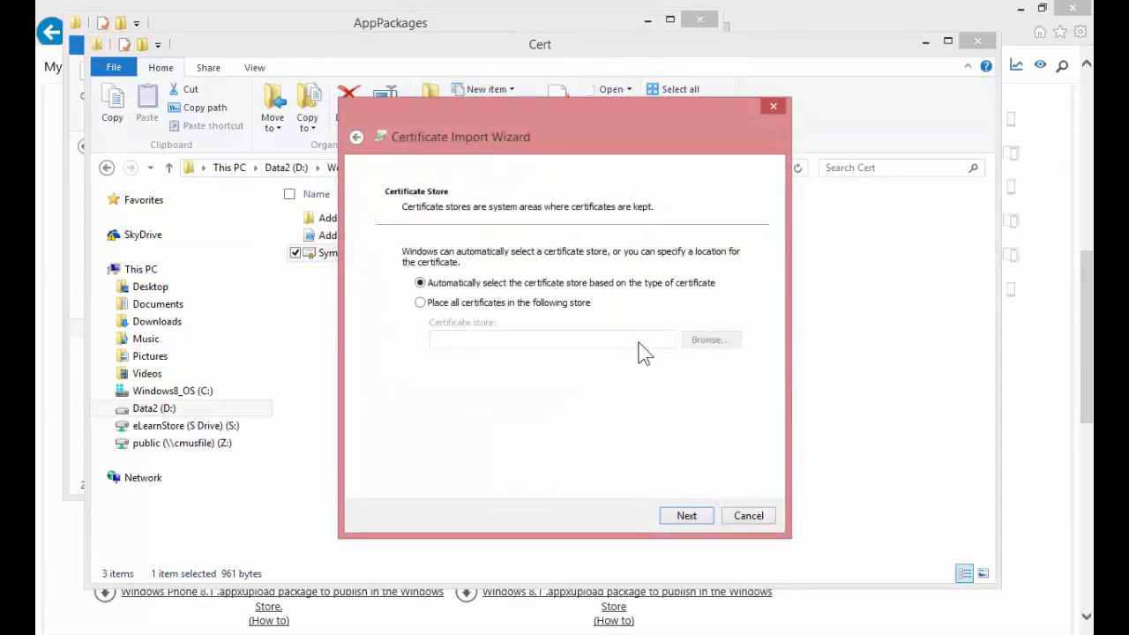
Place the certificate in the Trusted Root Certification Authorities store and complete the import.
{"action": "left_click", "coordinate": [473, 307]}
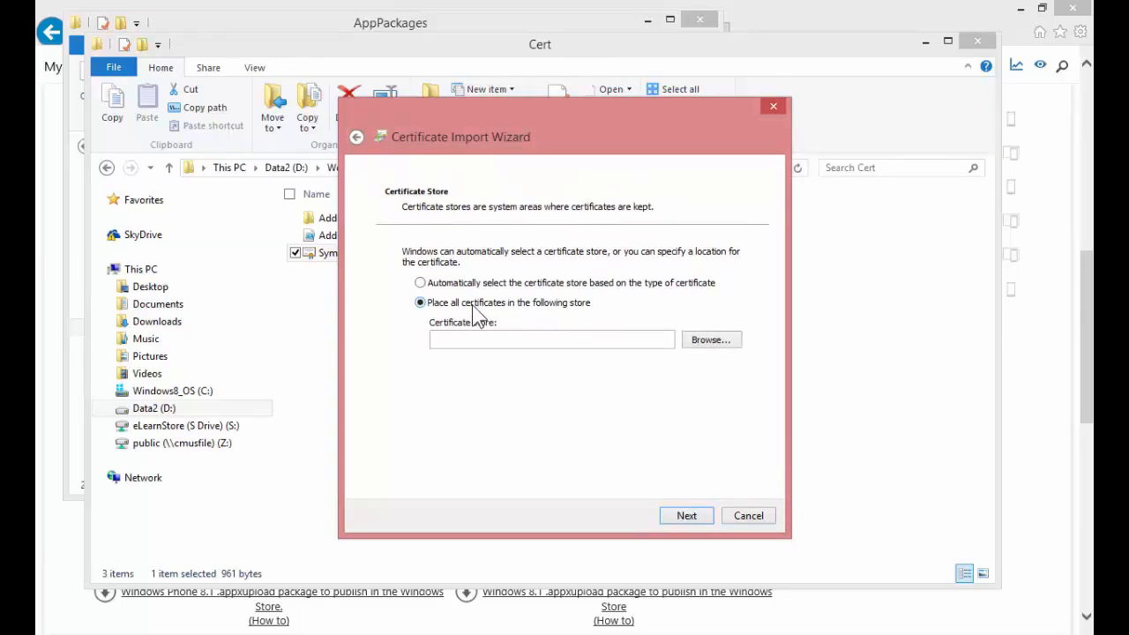
{"action": "left_click", "coordinate": [720, 340]}
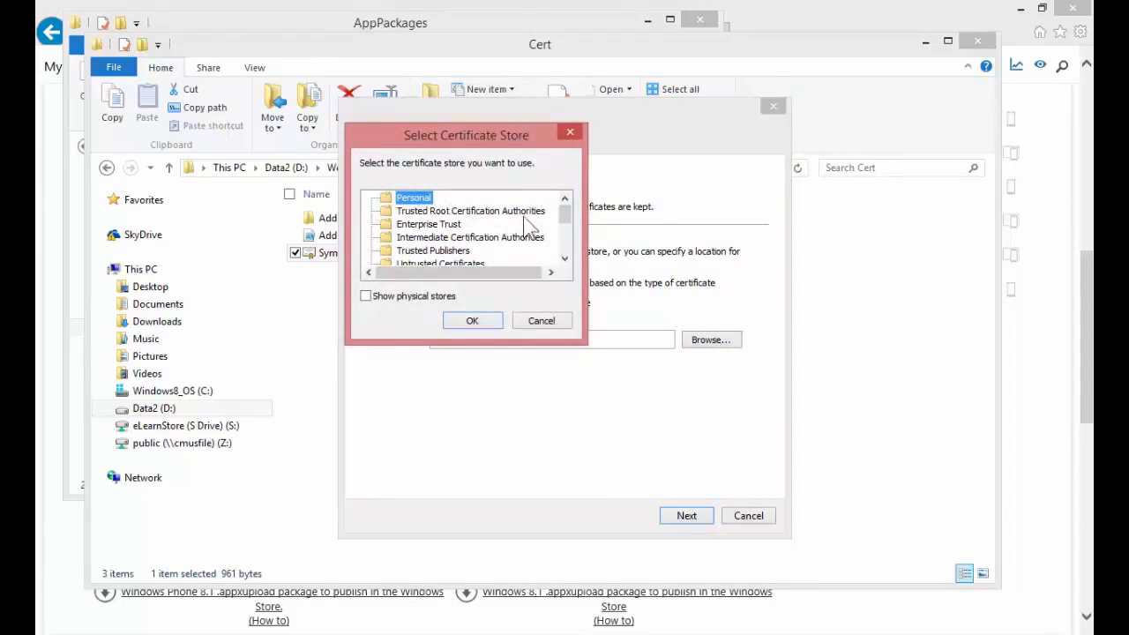
{"action": "left_click", "coordinate": [520, 211]}
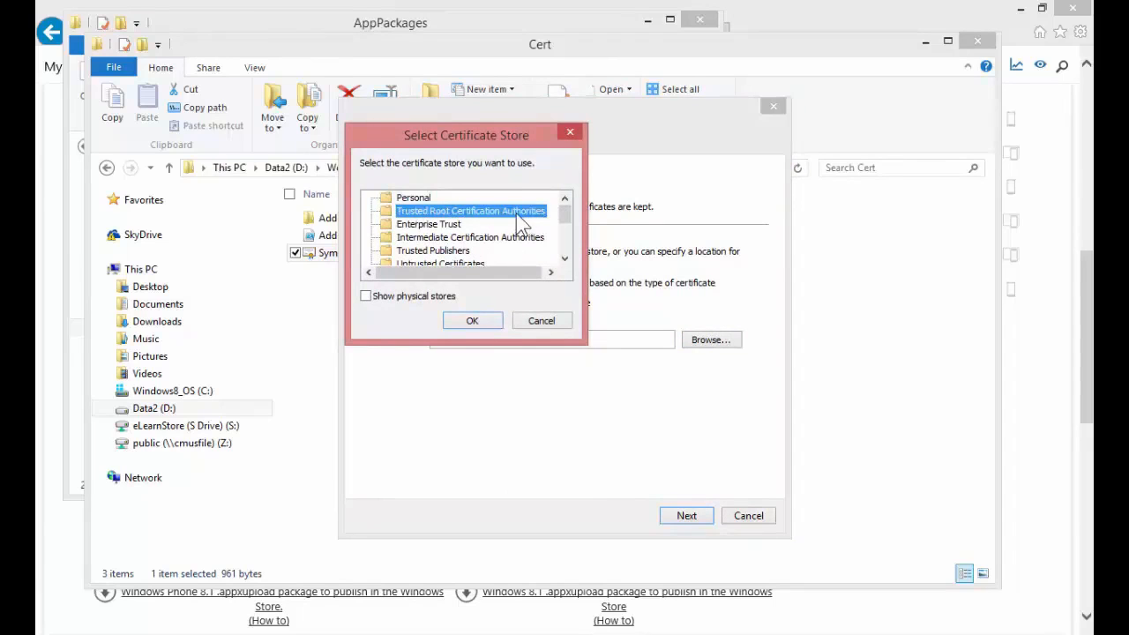
{"action": "left_click", "coordinate": [472, 323]}
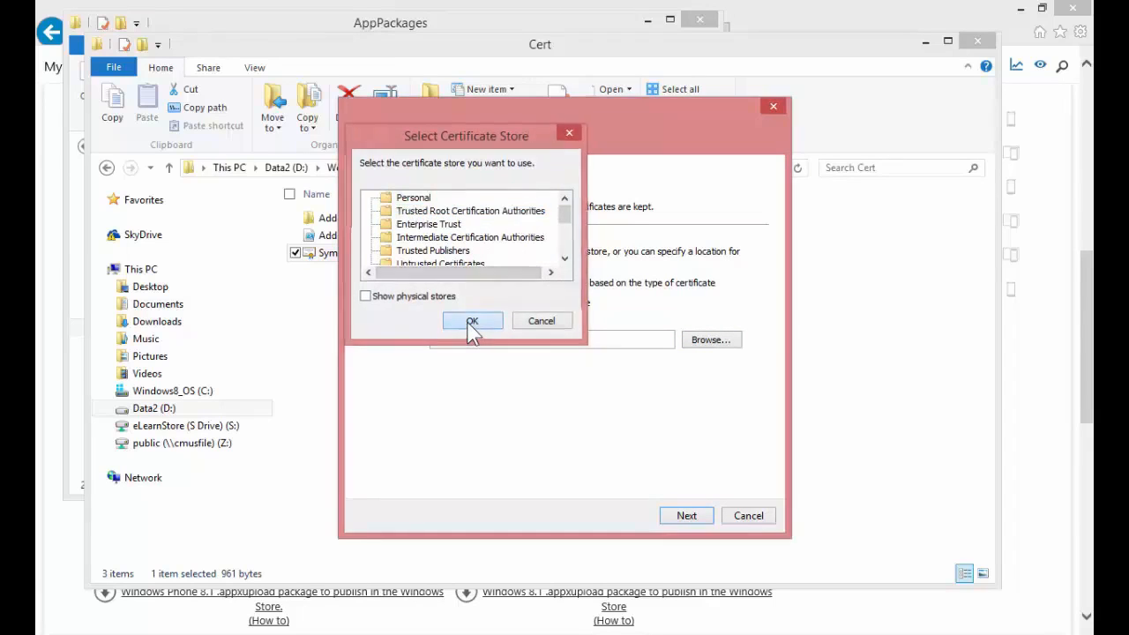
{"action": "left_click", "coordinate": [687, 516]}
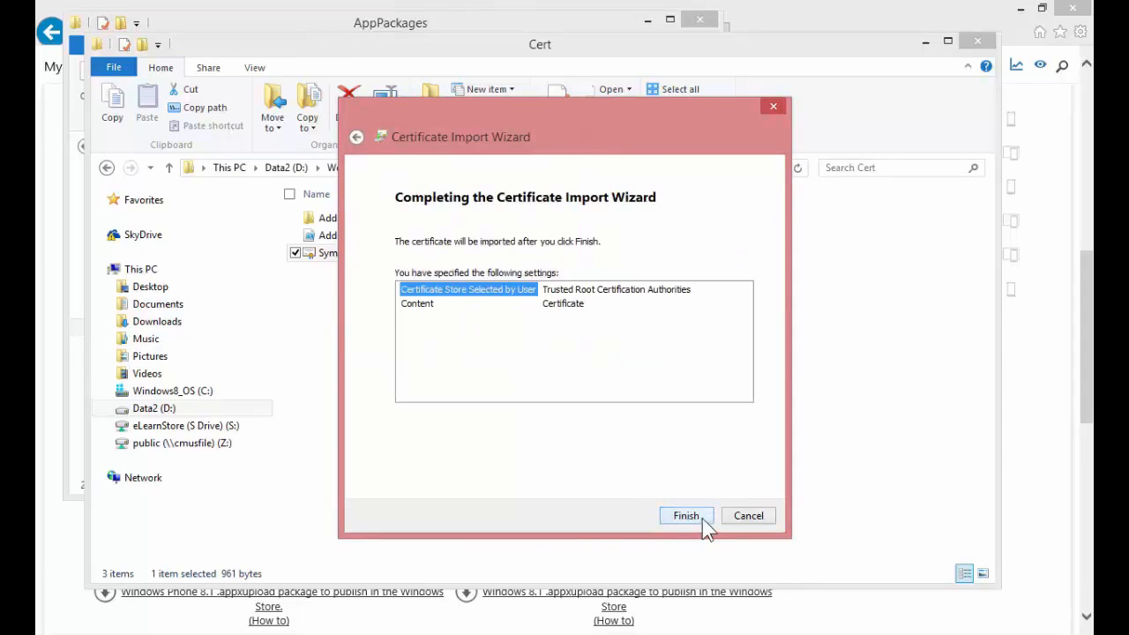
{"action": "left_click", "coordinate": [702, 519]}
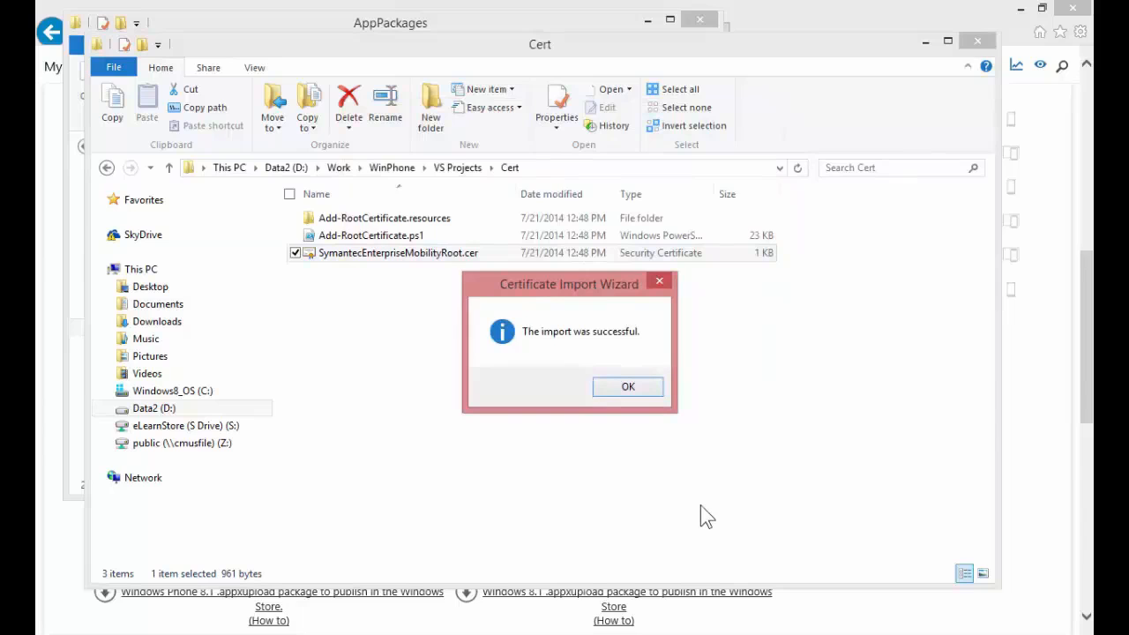
{"action": "left_click", "coordinate": [652, 394]}
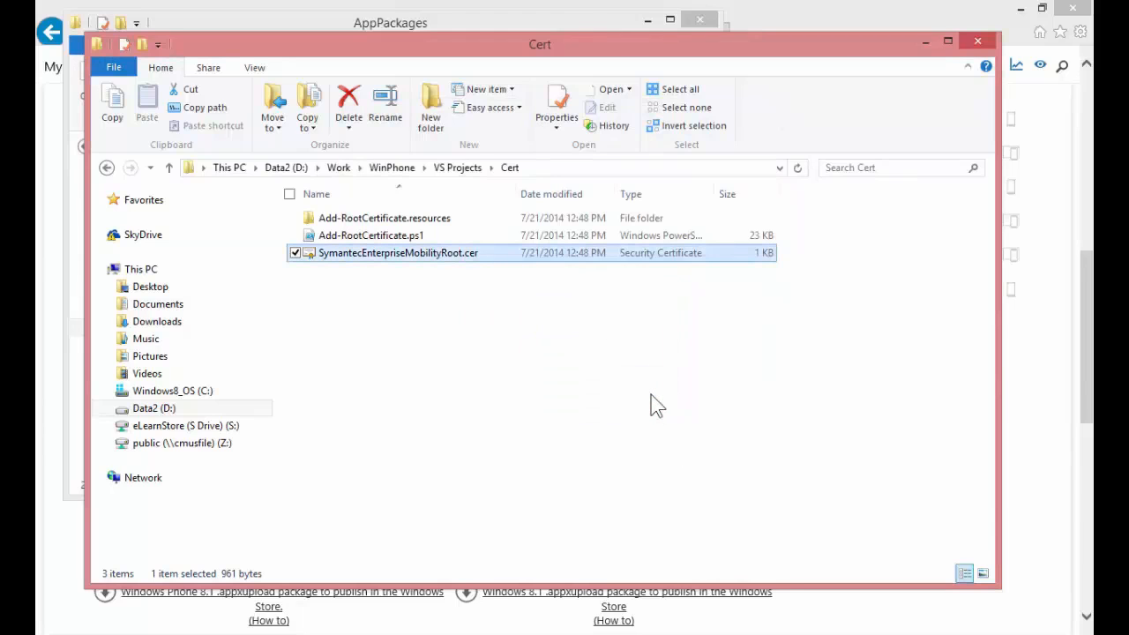